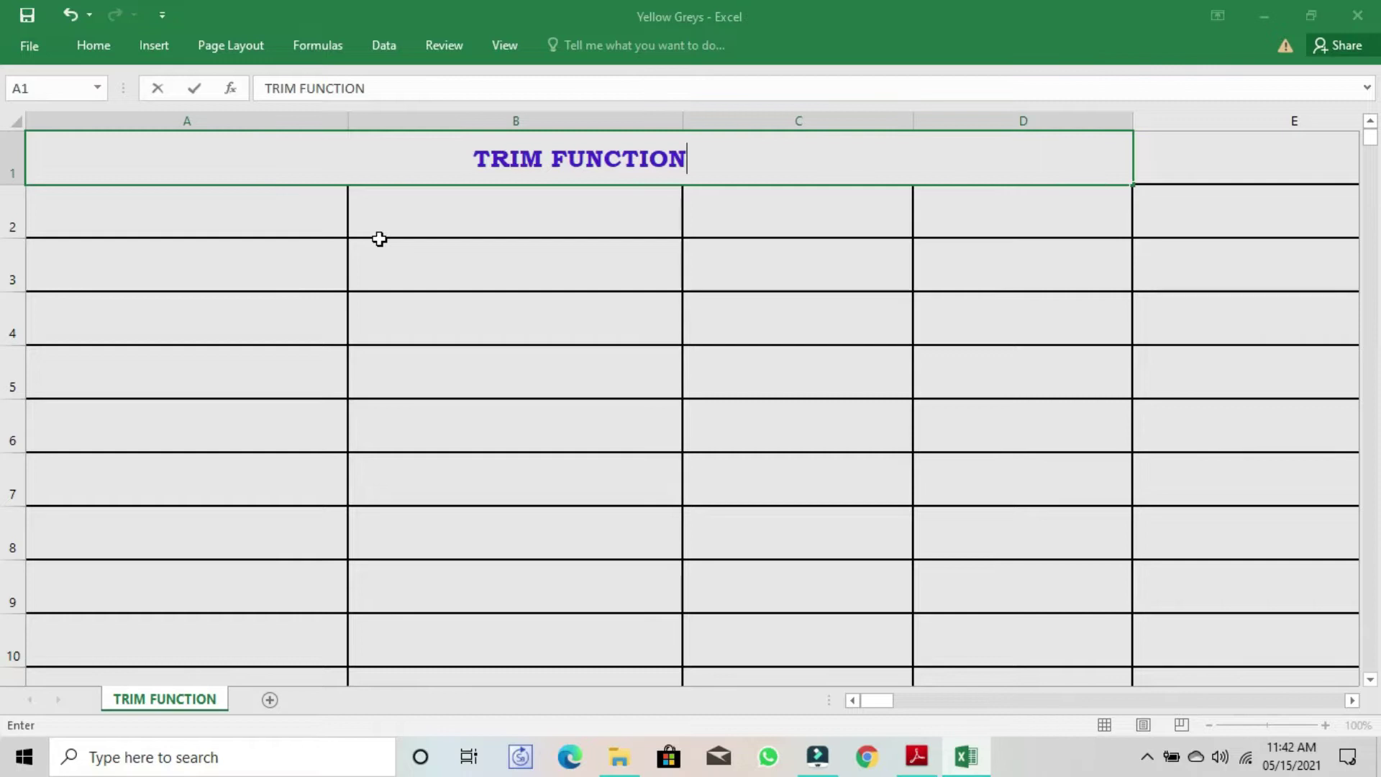
Enter the heading TEXT in A2 and the sample text "Yellow greys" in A3
click(217, 222)
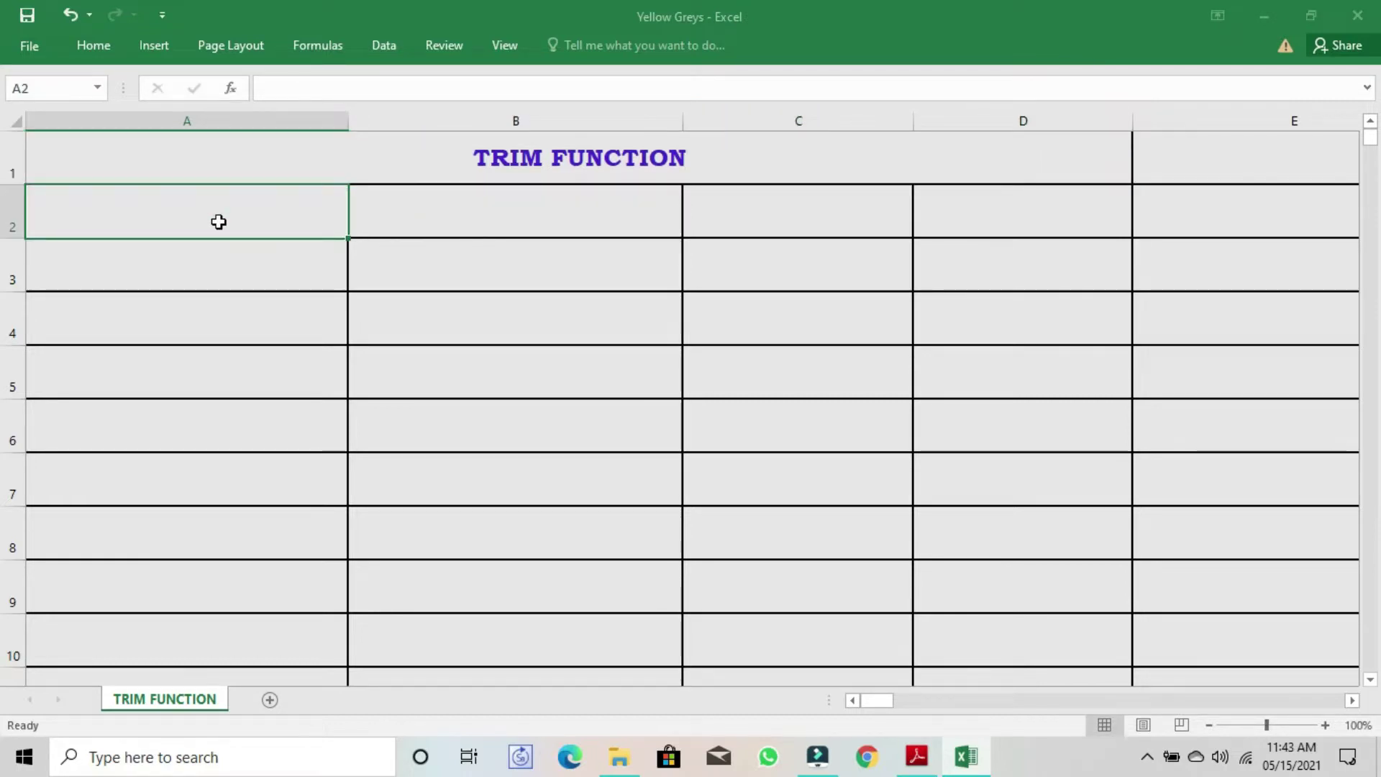
text(TEXT)
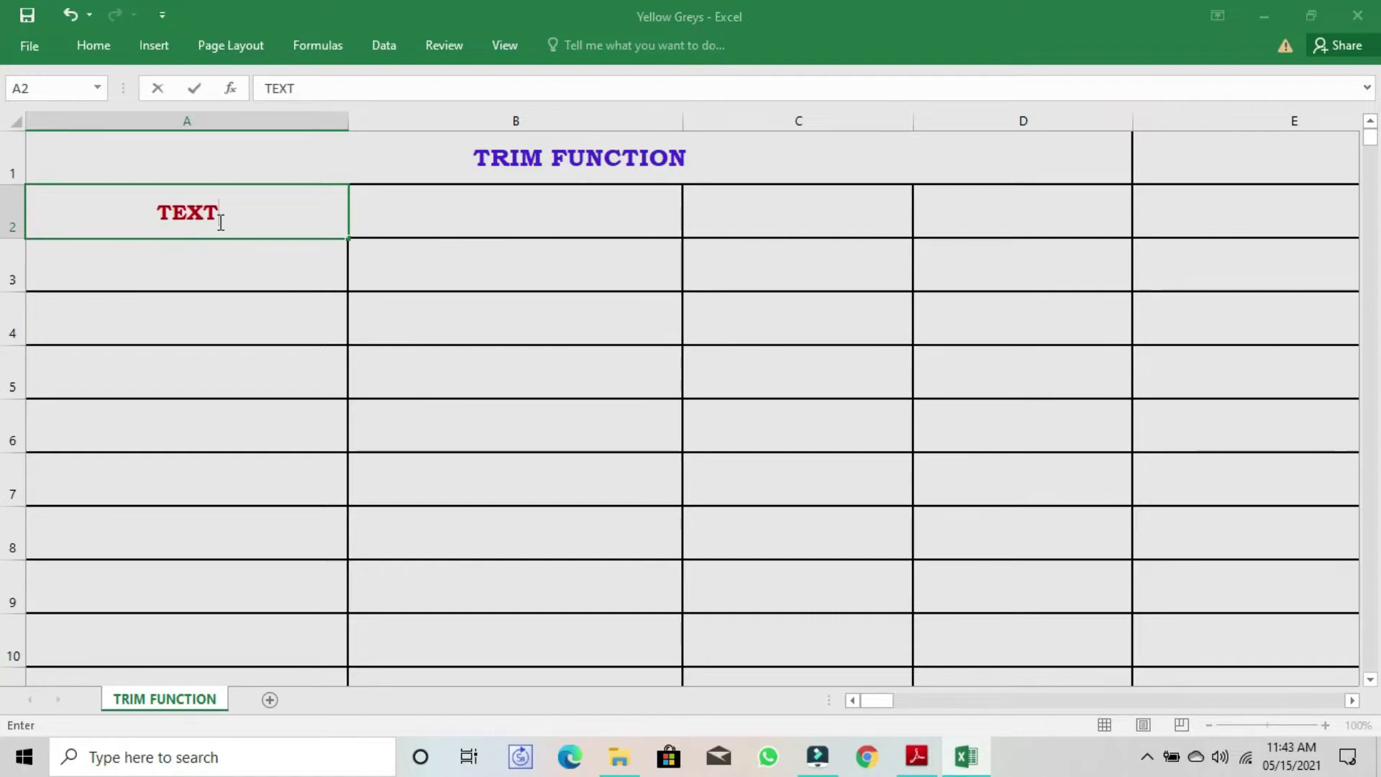
click(221, 256)
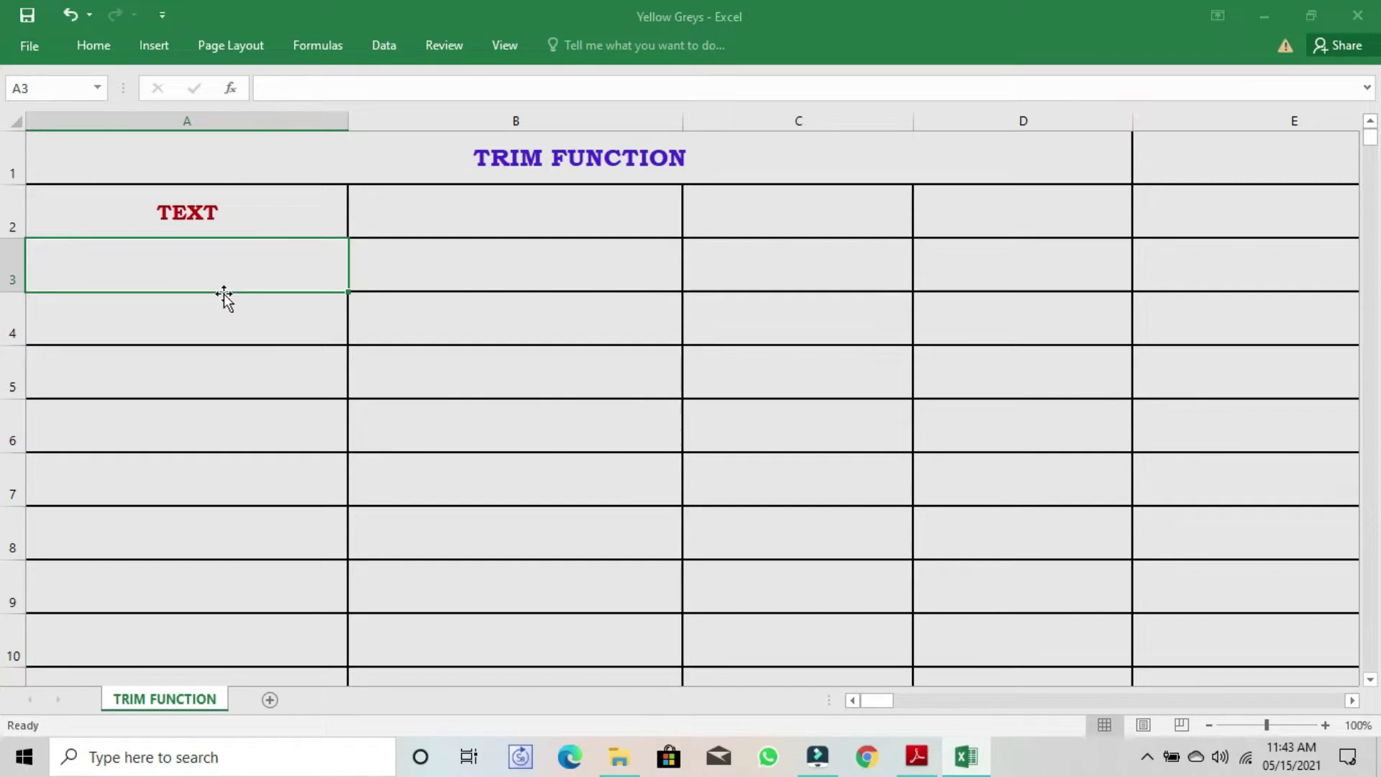
text(Yellow greys)
key(Return)
Enter "Yellow Greys" with a leading space in A4 and "Yellow greys" with a trailing space in A5
text(Yellow )
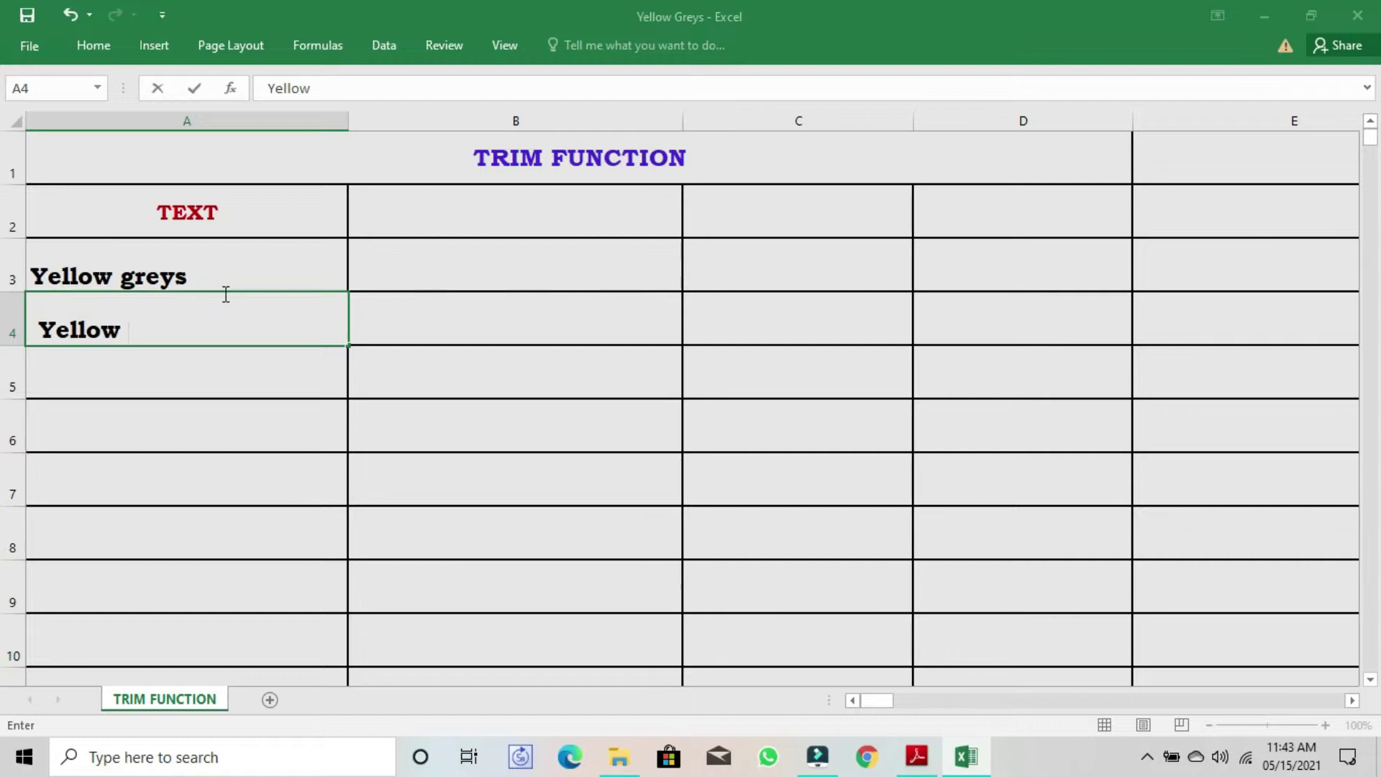
text(Greys)
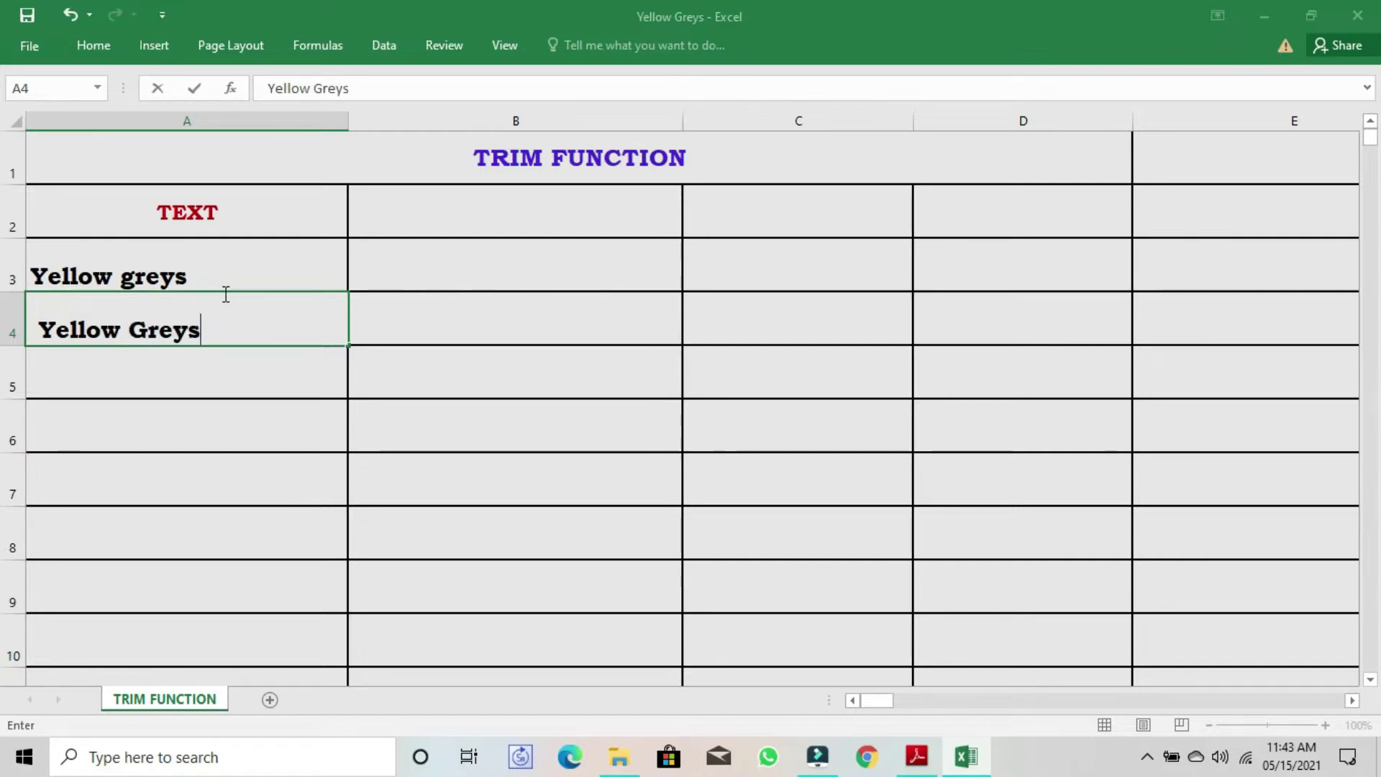
key(Return)
text(Yellow )
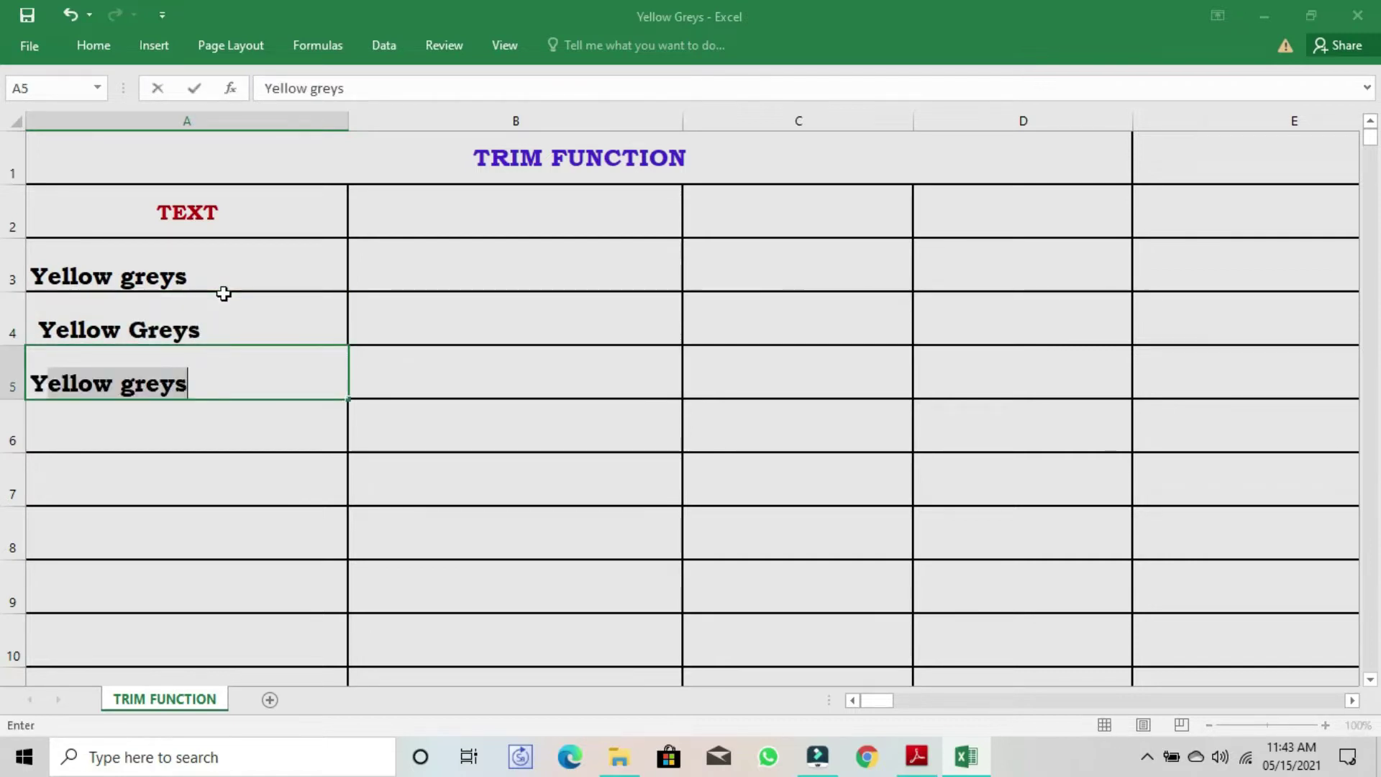
text(greys)
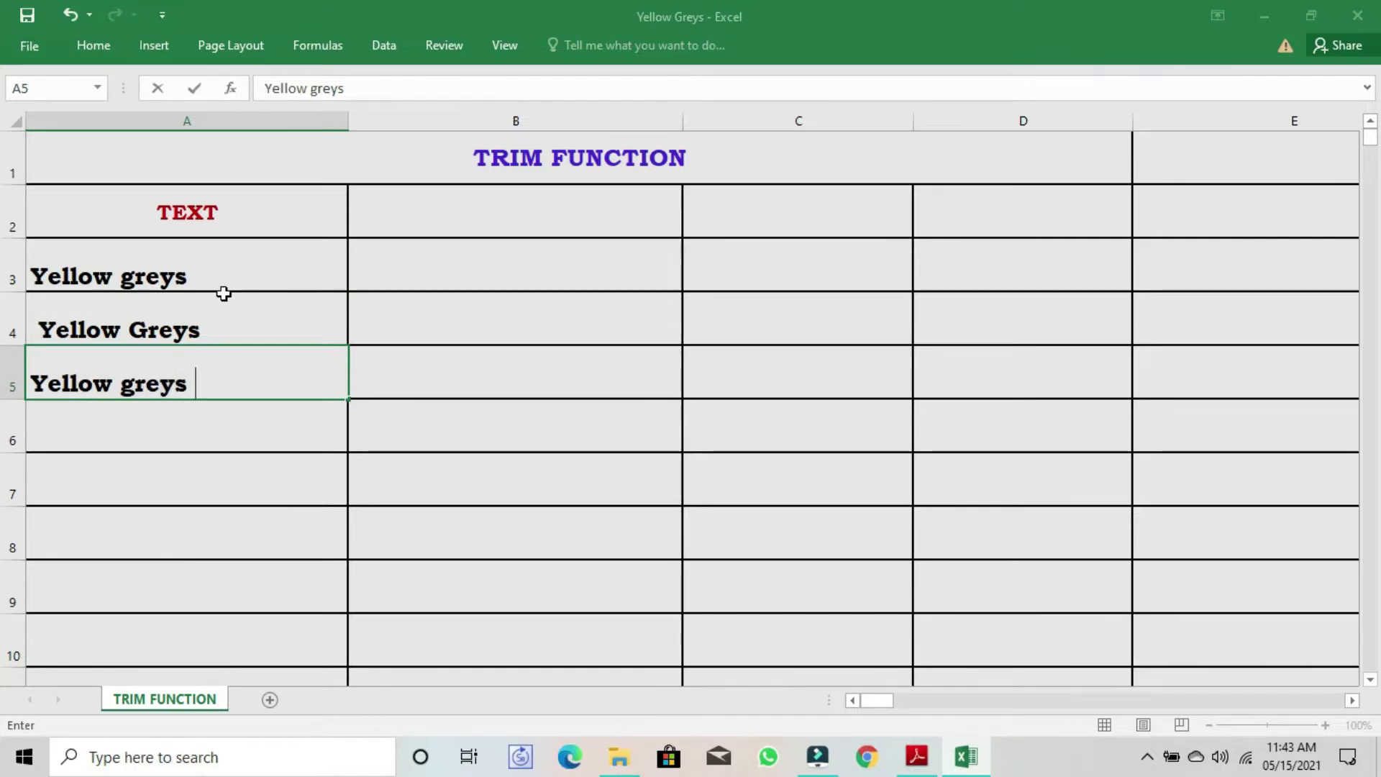
Change the capital G of the second word in A4 to a lowercase g
click(144, 333)
double_click(143, 332)
drag(146, 332, 132, 332)
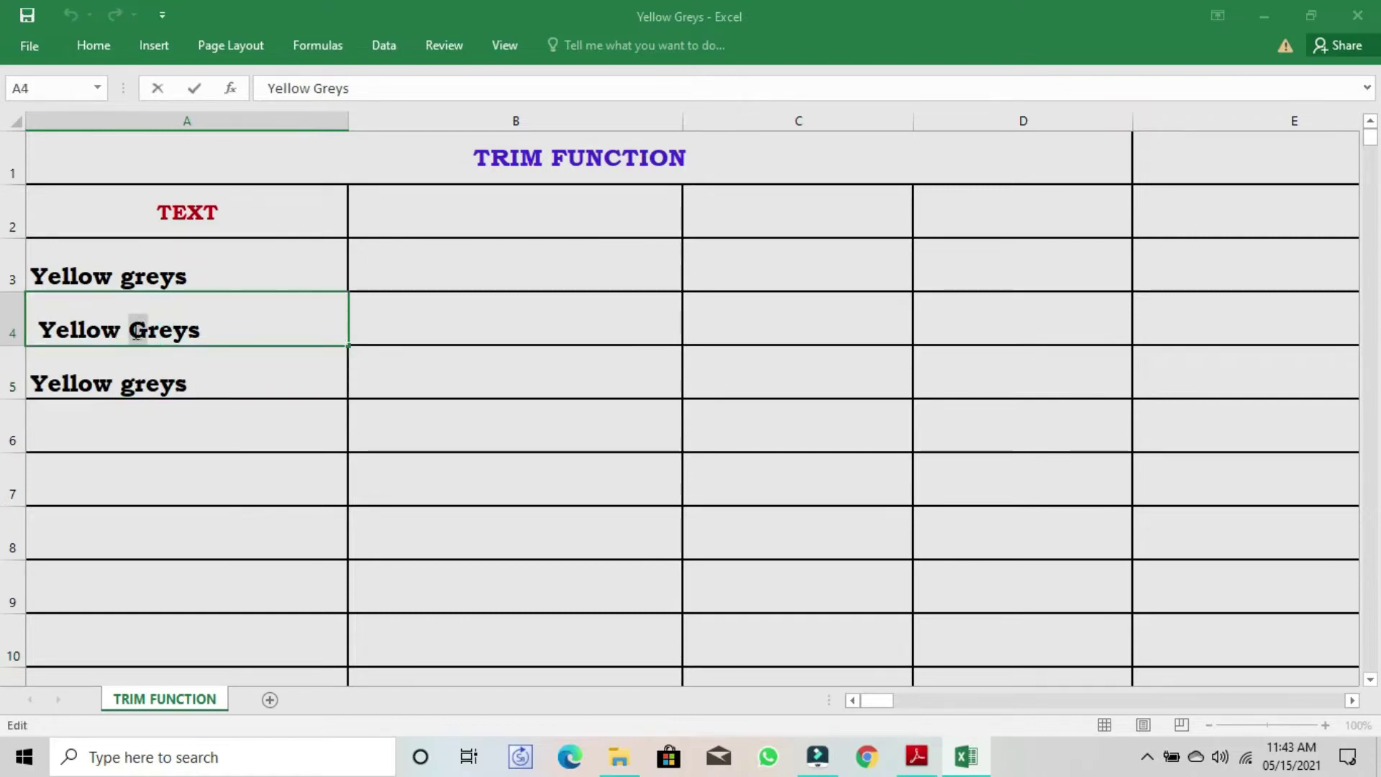
text(g)
Enter "Yellow greys" with a leading and a trailing space in A6, and with five spaces between the words in A7
click(167, 433)
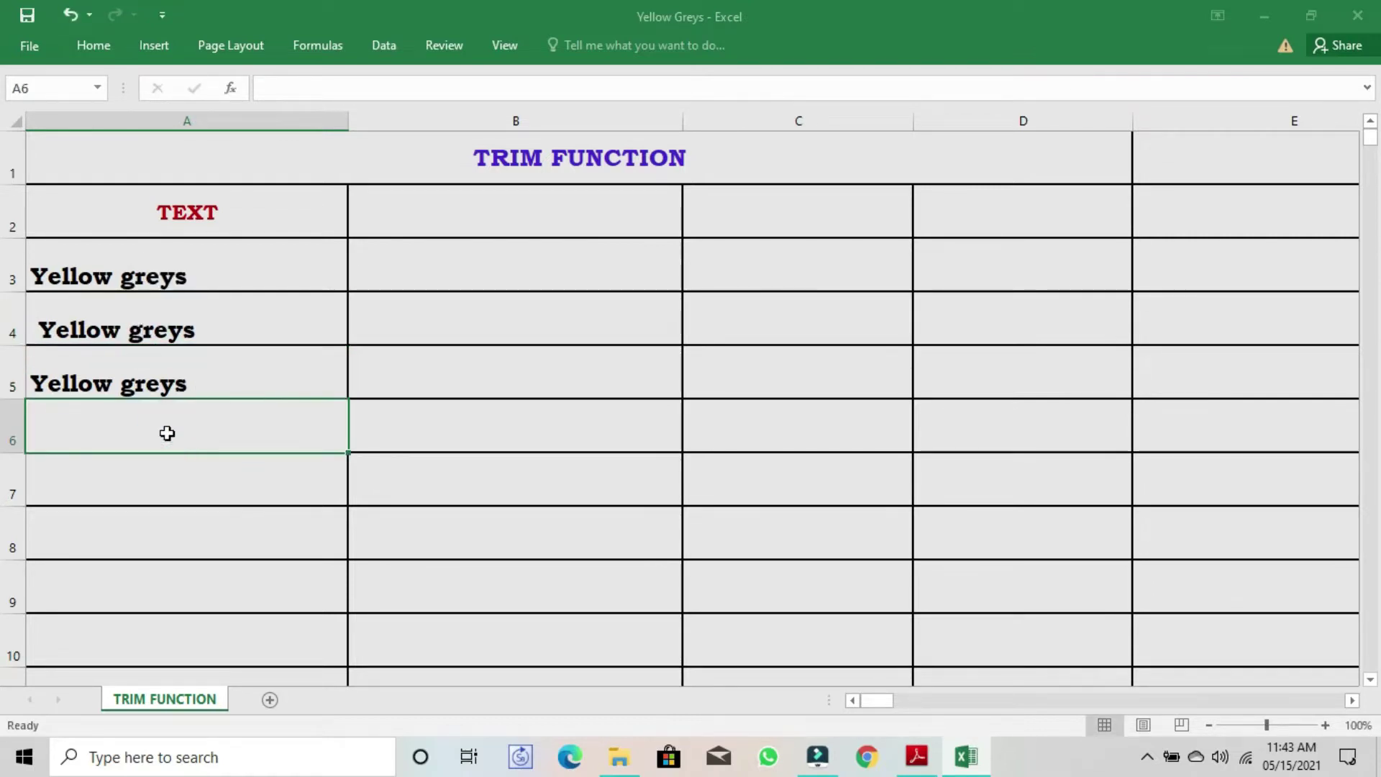
text(Yellow )
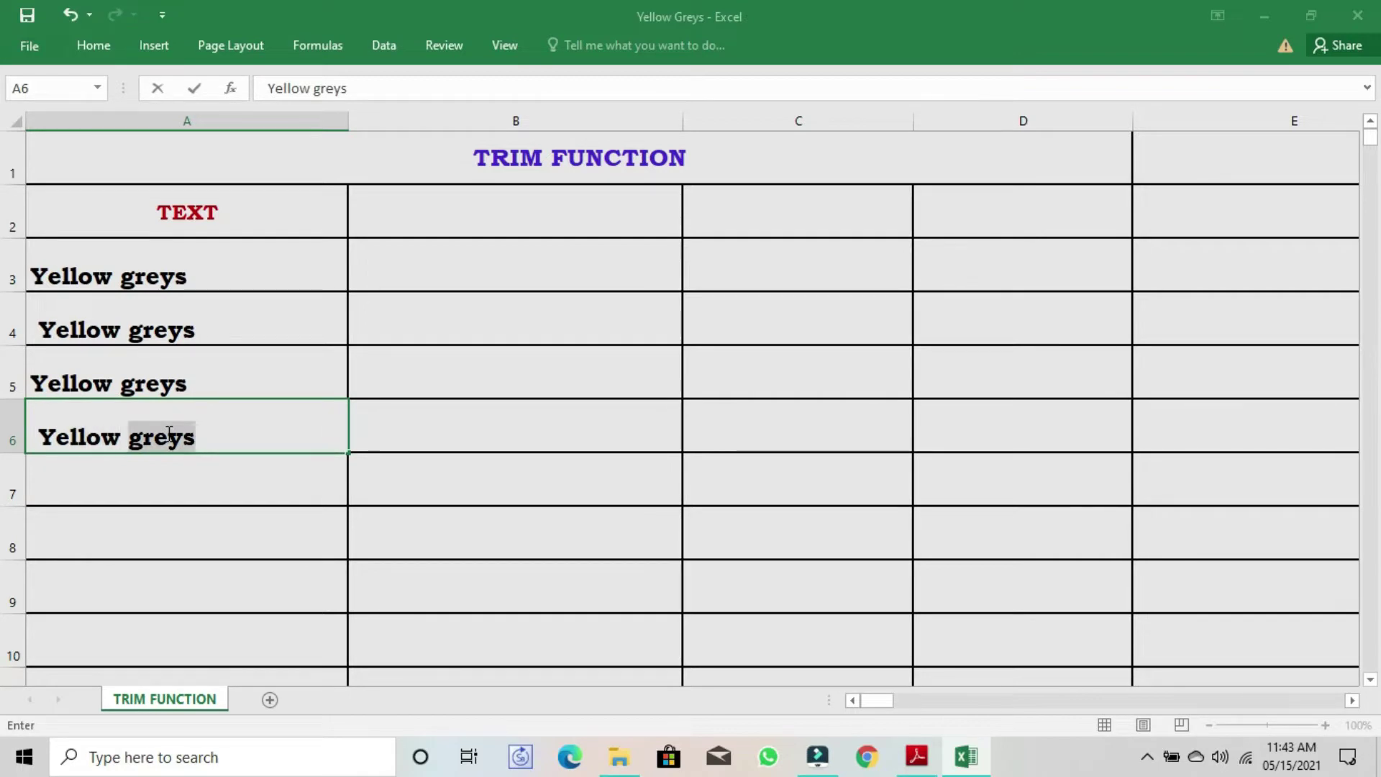
text(greys)
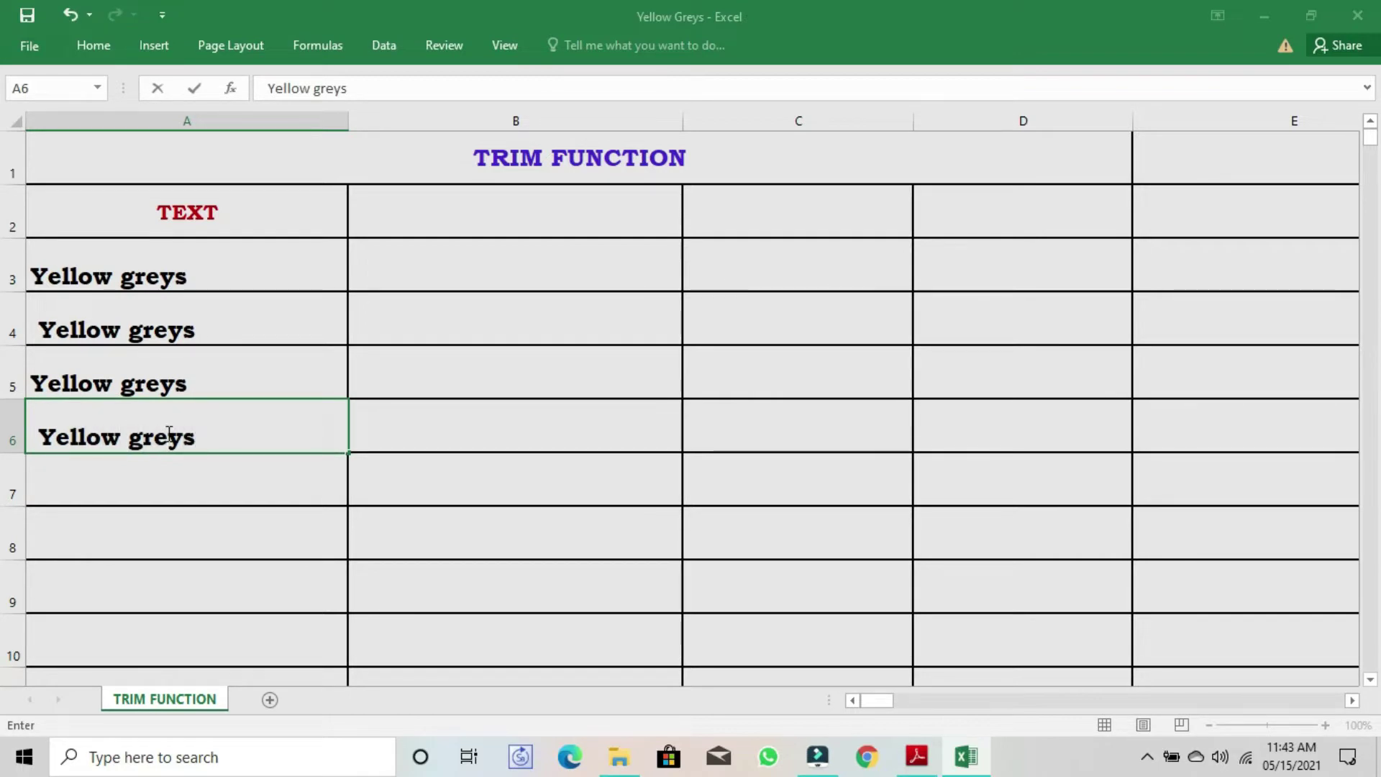
key(Return)
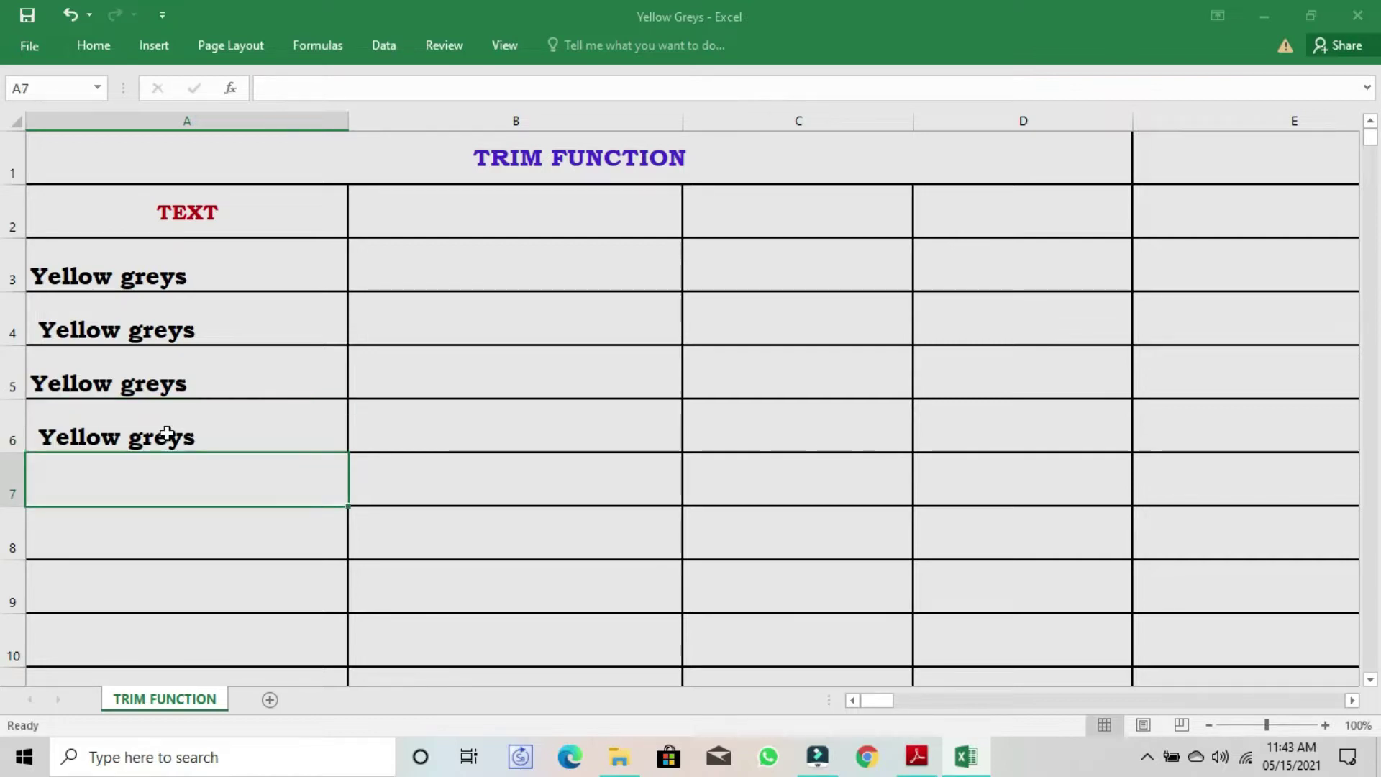
text(Yellow)
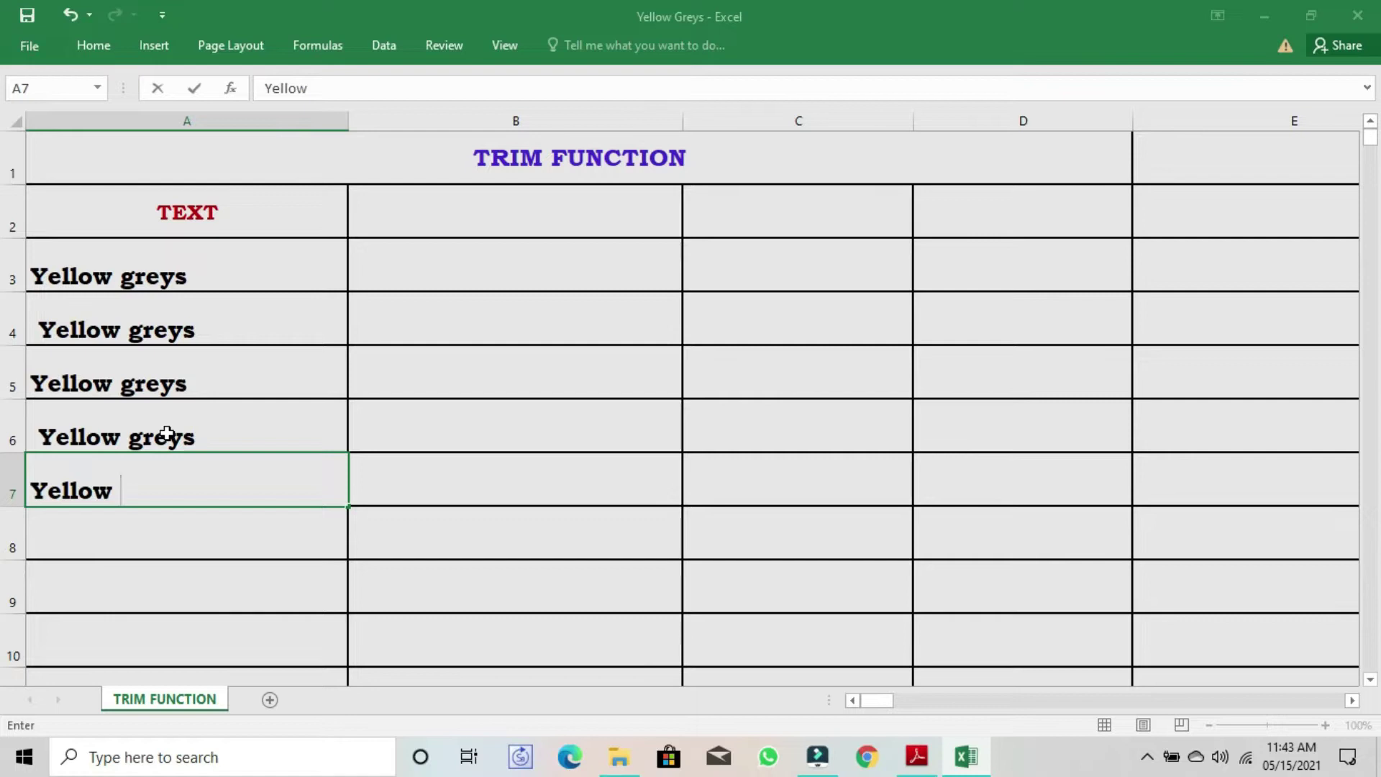
text(     greys)
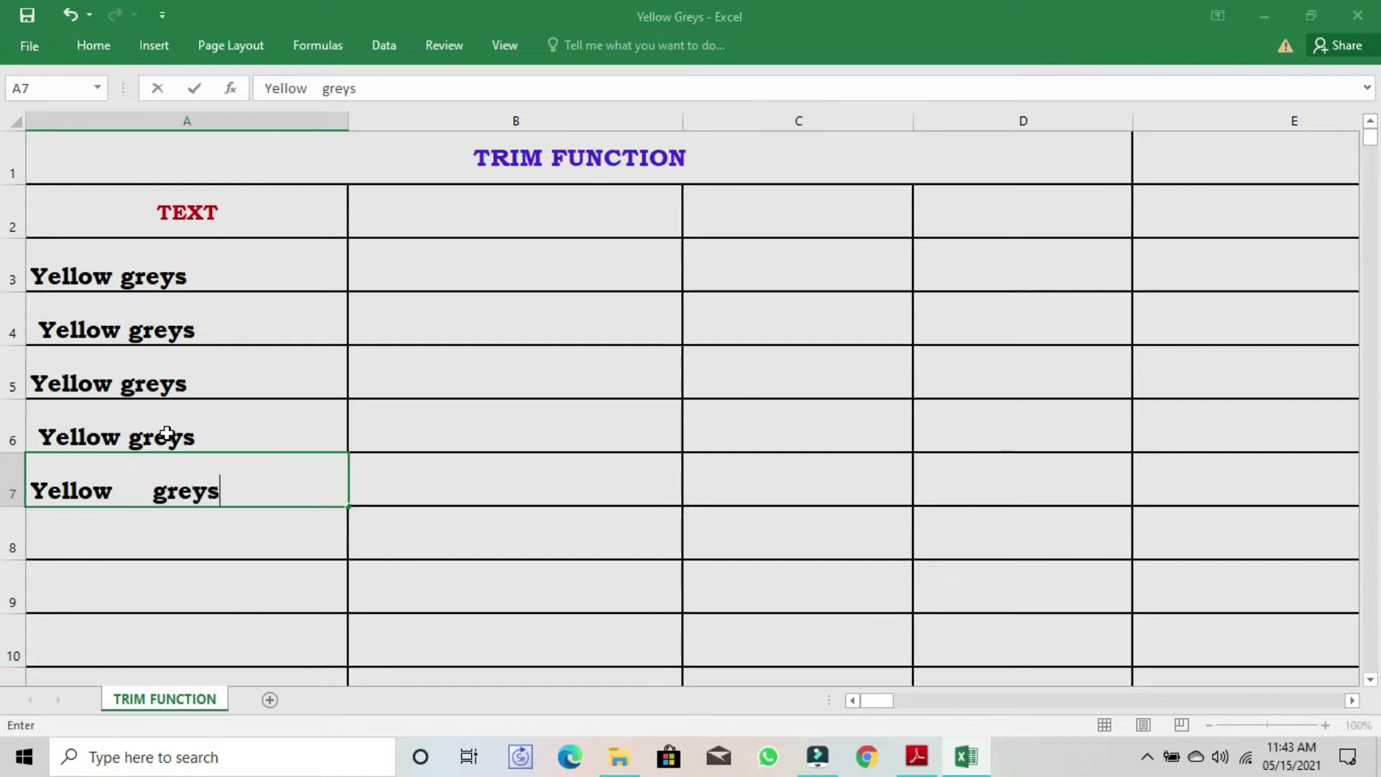
key(Return)
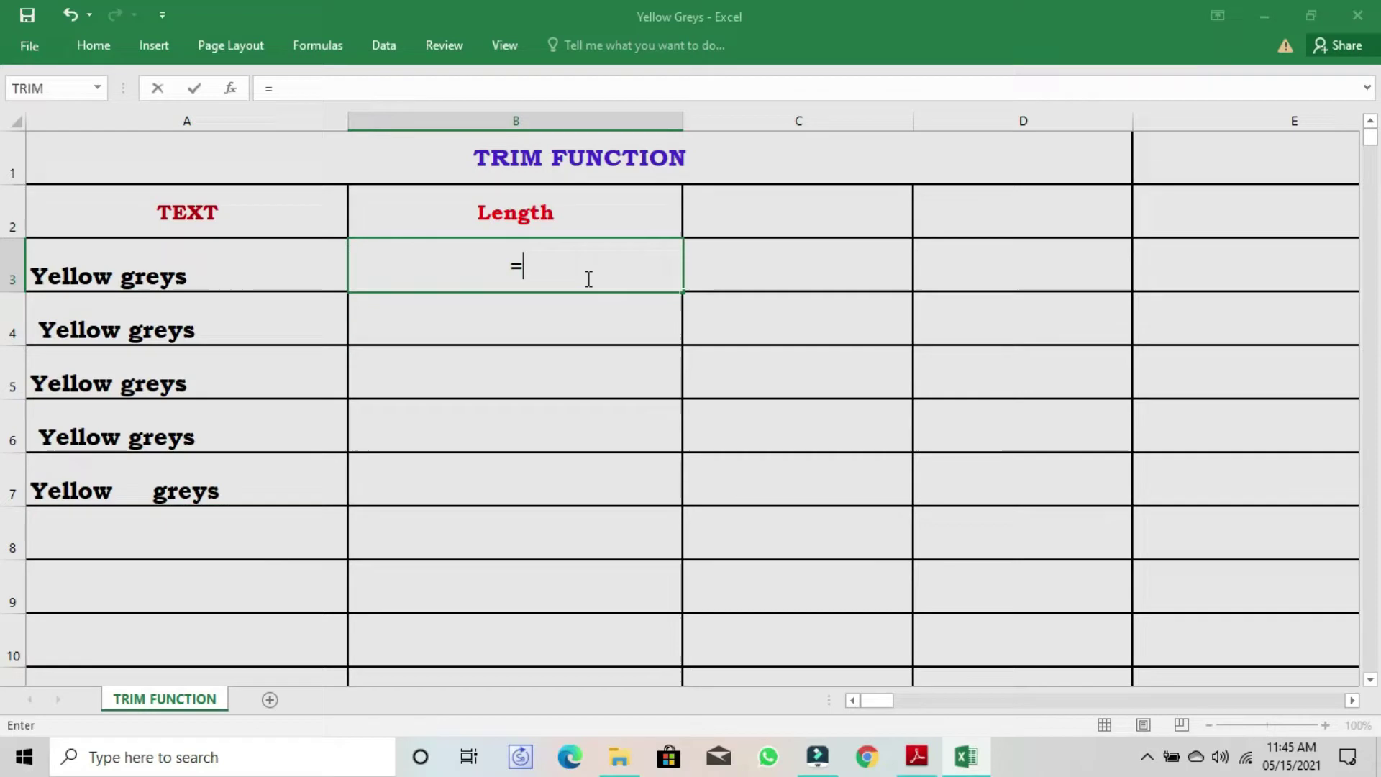
Complete the formula =LEN(A3) in B3 and fill it down through B7
text(LE)
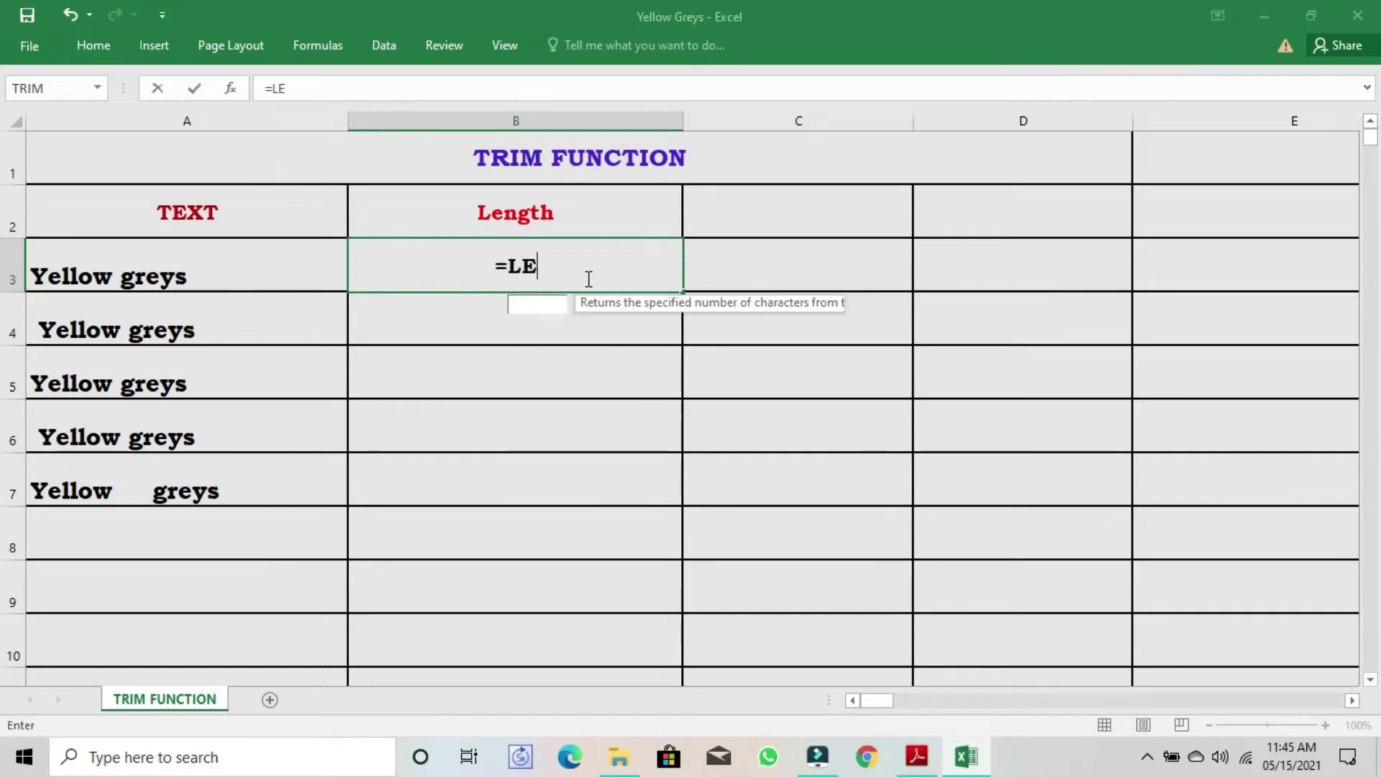
text(N()
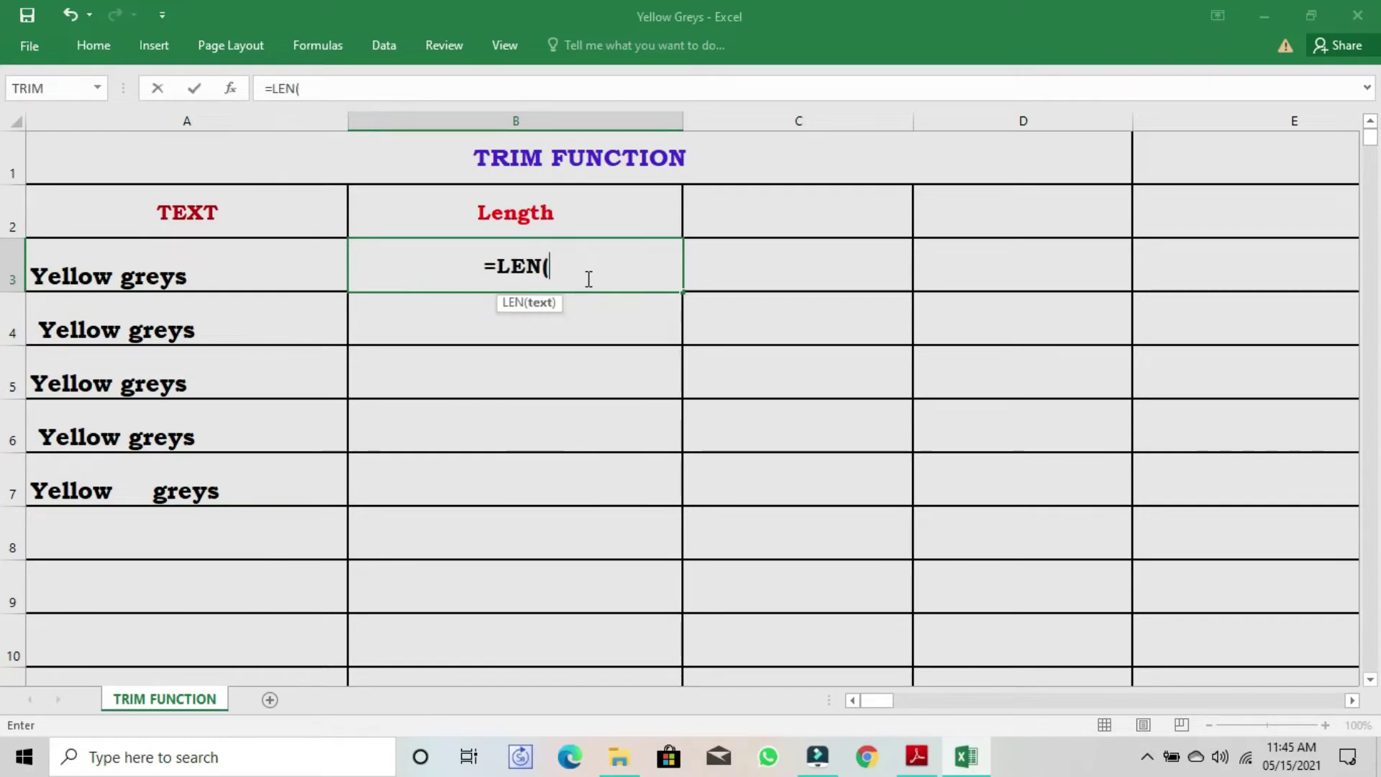
click(116, 269)
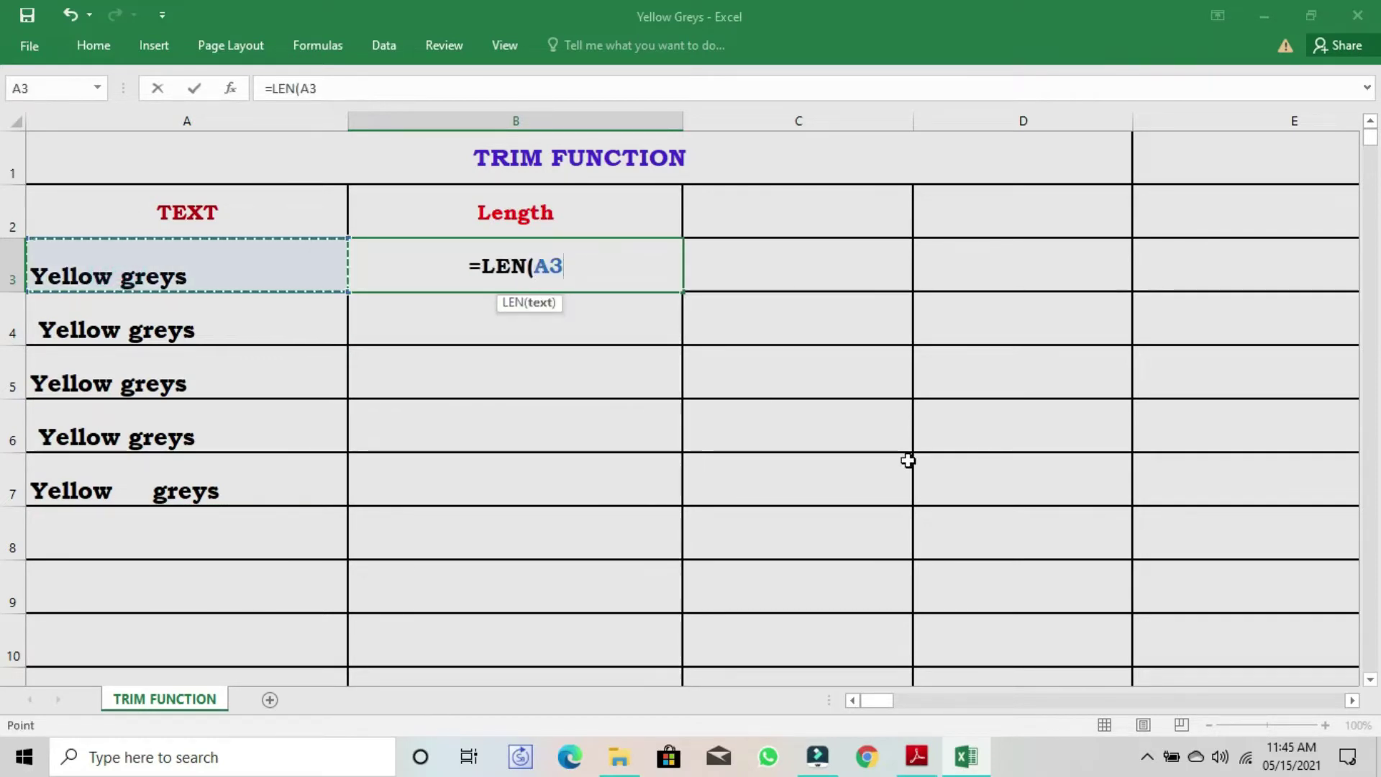
text())
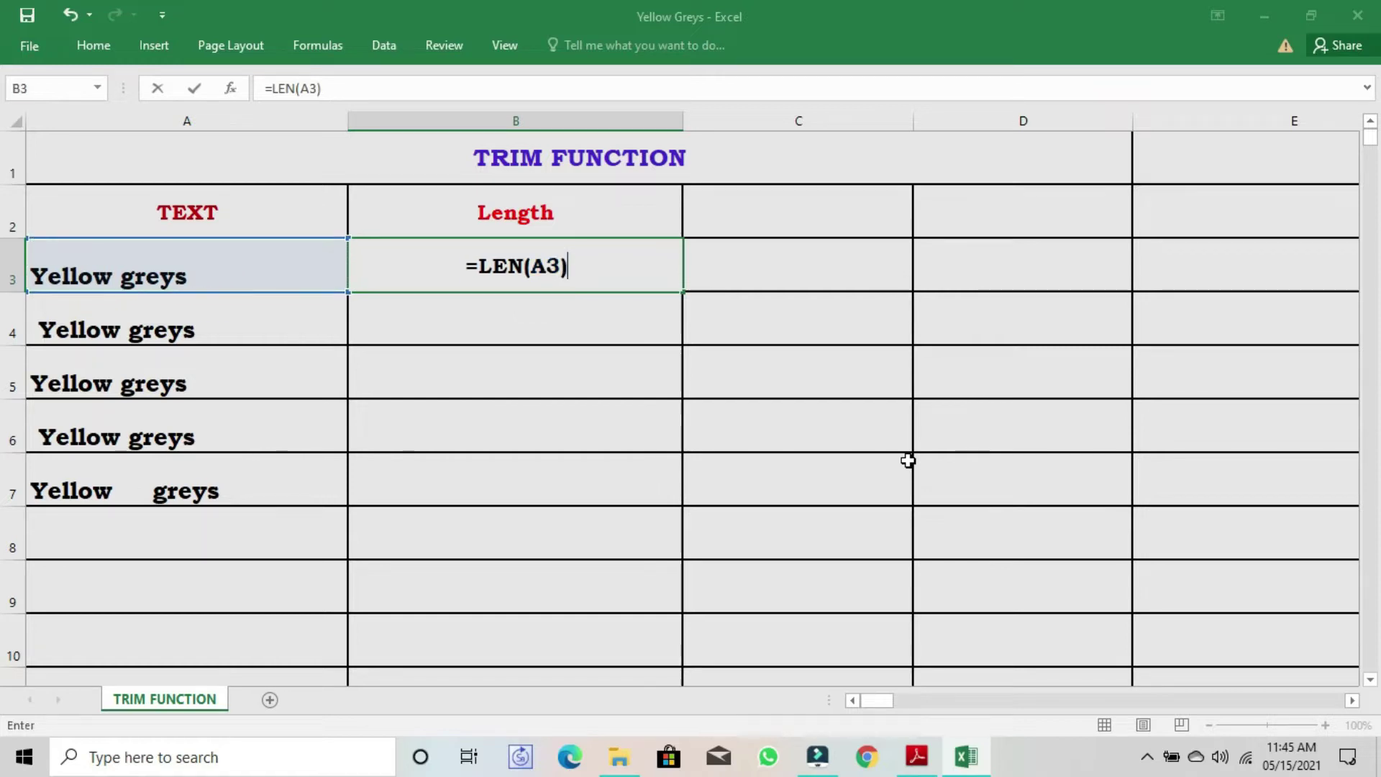
key(Return)
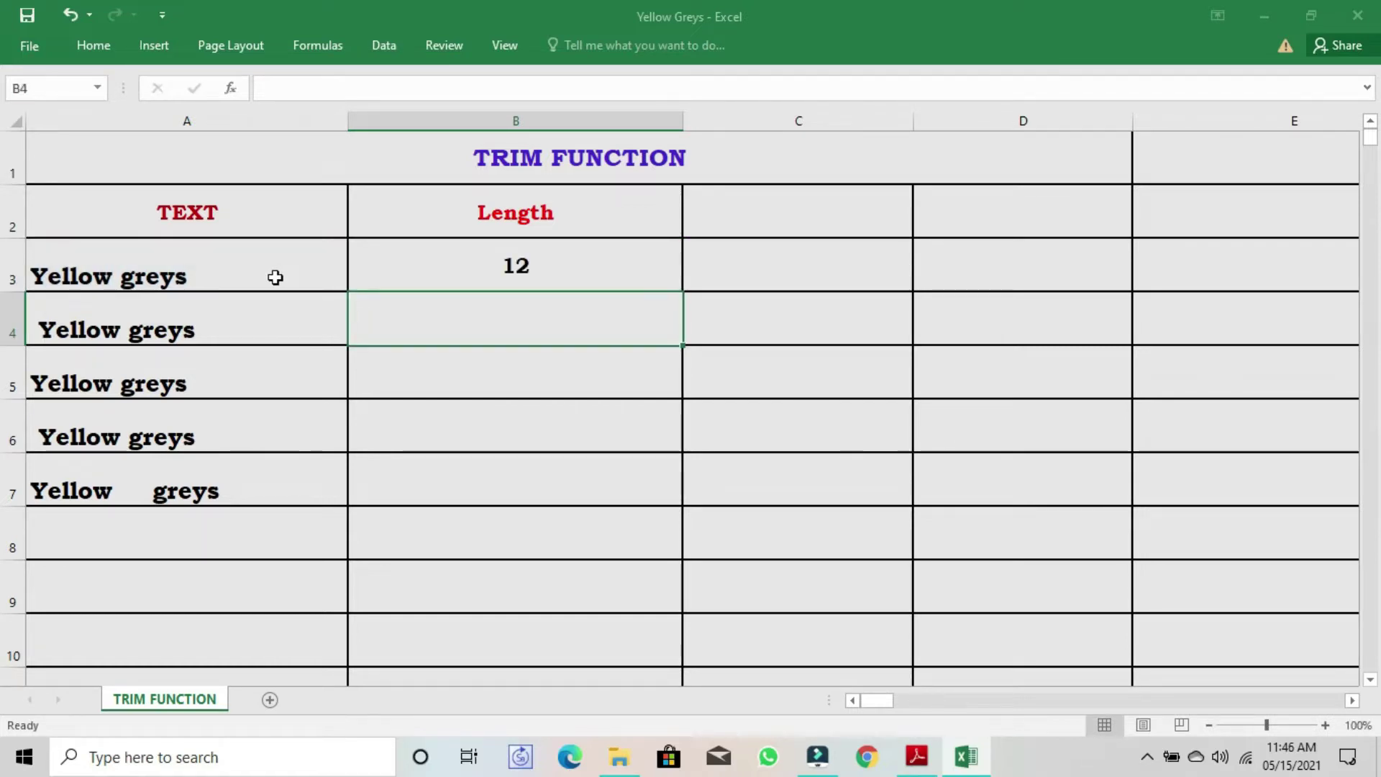
click(528, 281)
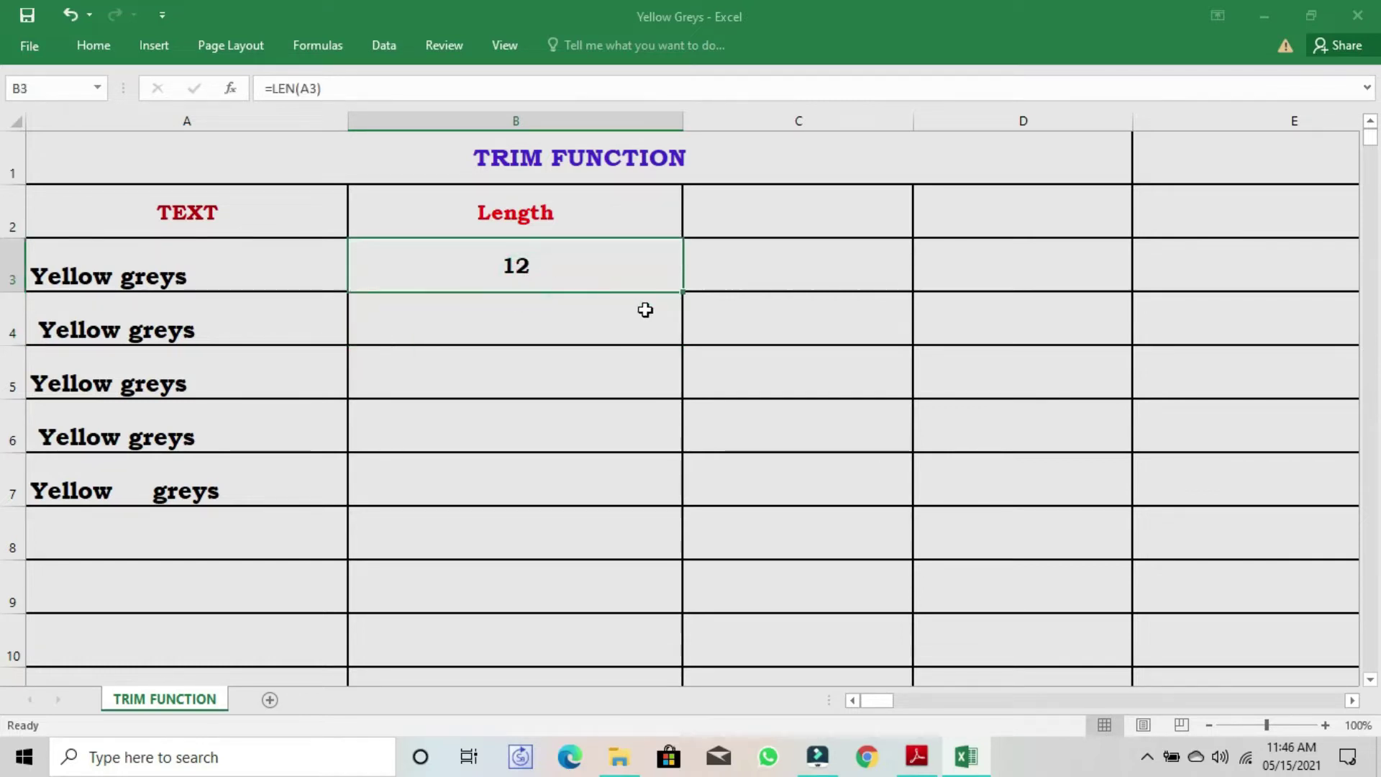
drag(687, 291, 637, 502)
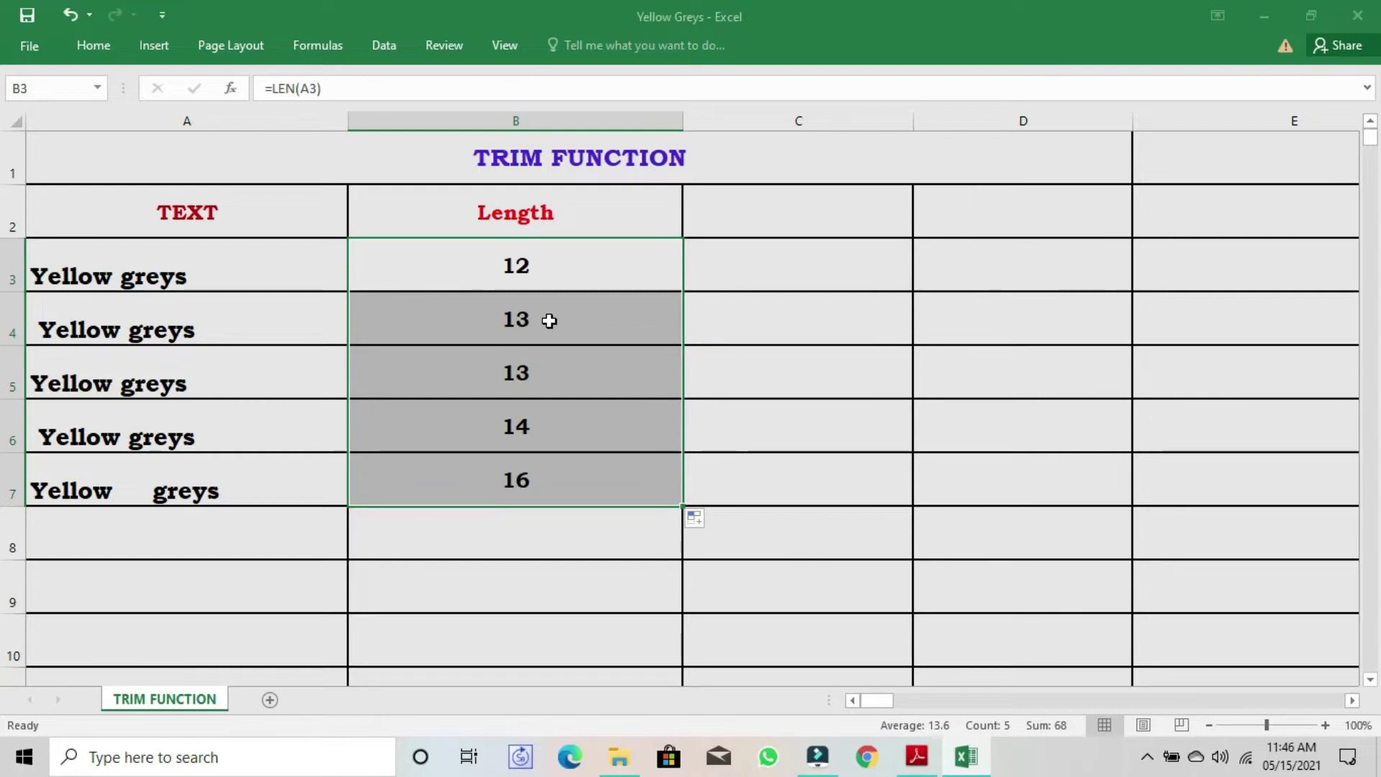
drag(222, 271, 204, 487)
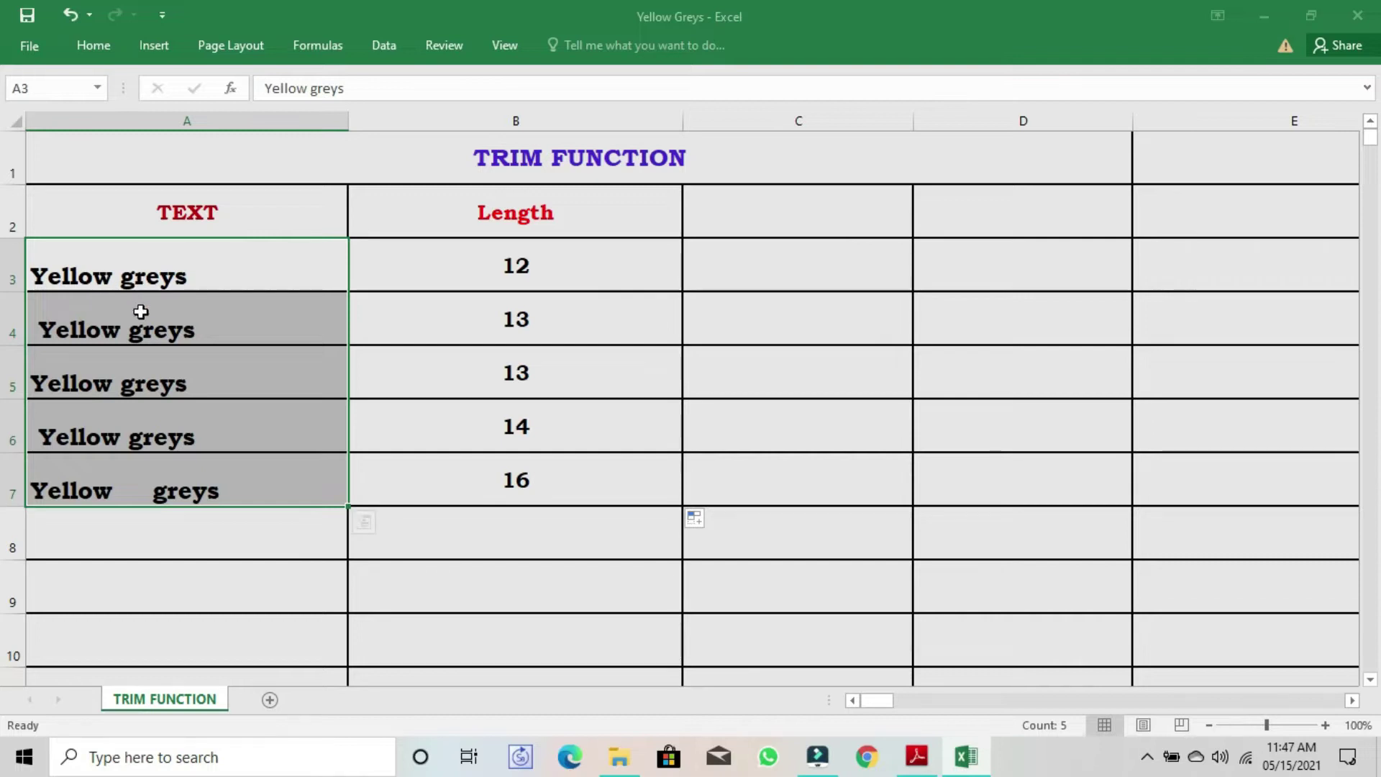
click(554, 279)
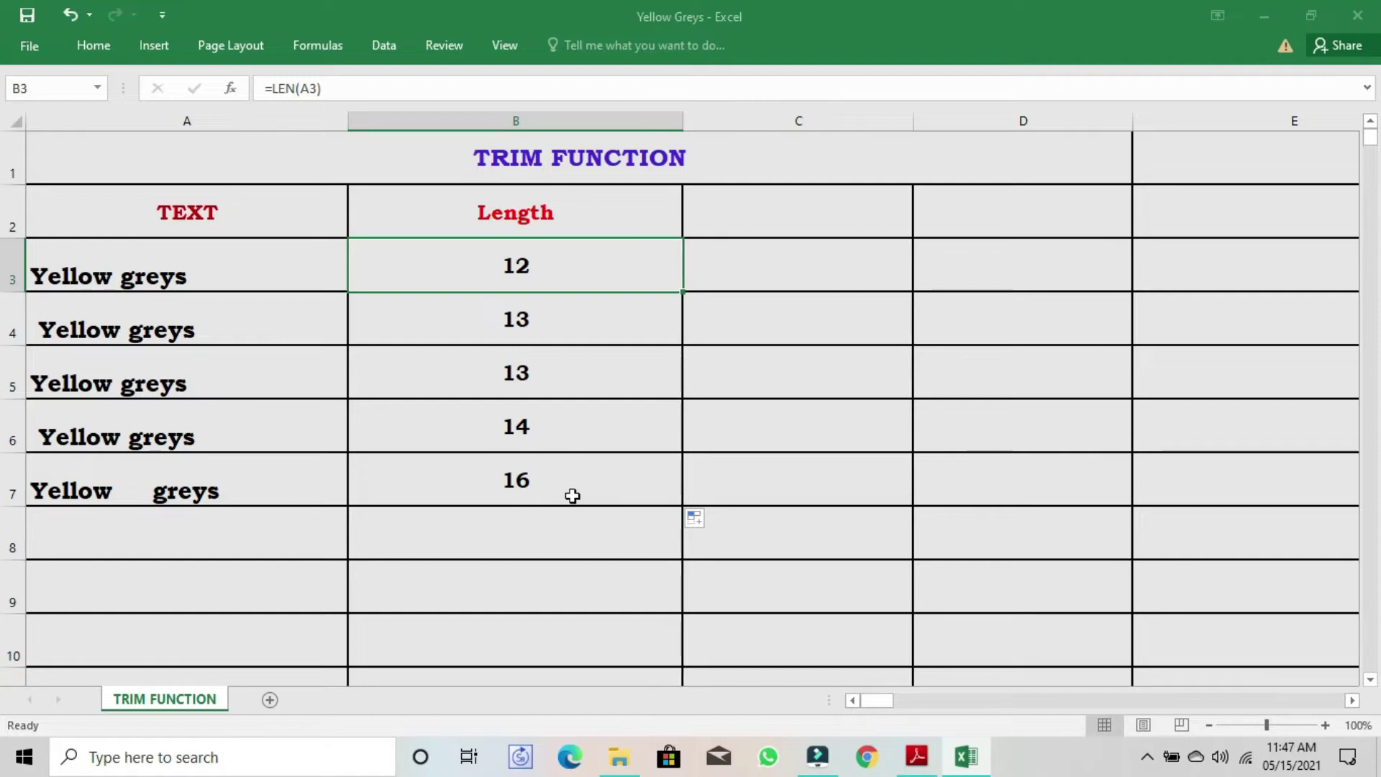
Enter the column heading Result in C2
click(827, 175)
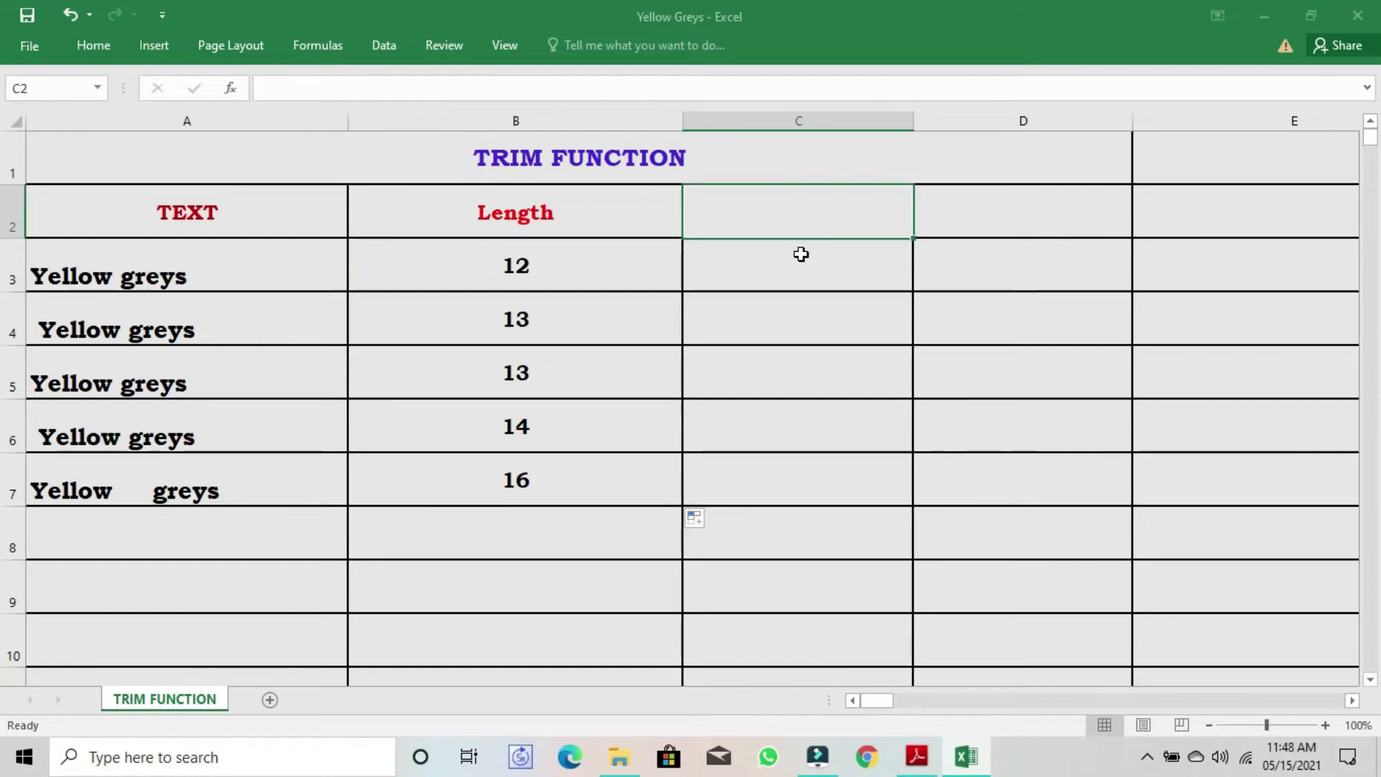
text(Result)
key(Return)
Enter the formula =TRIM(A3) in C3 and fill it down through C7
text(=)
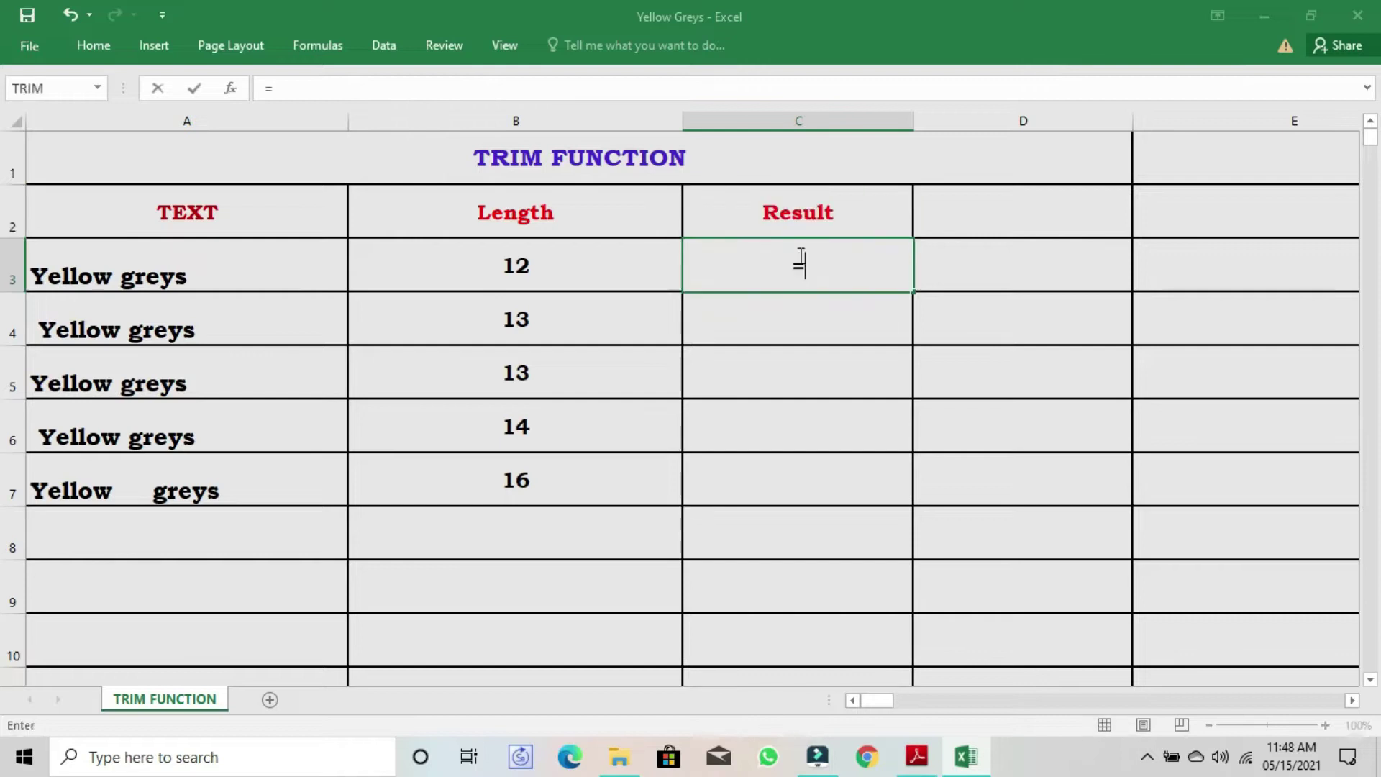
text(TR)
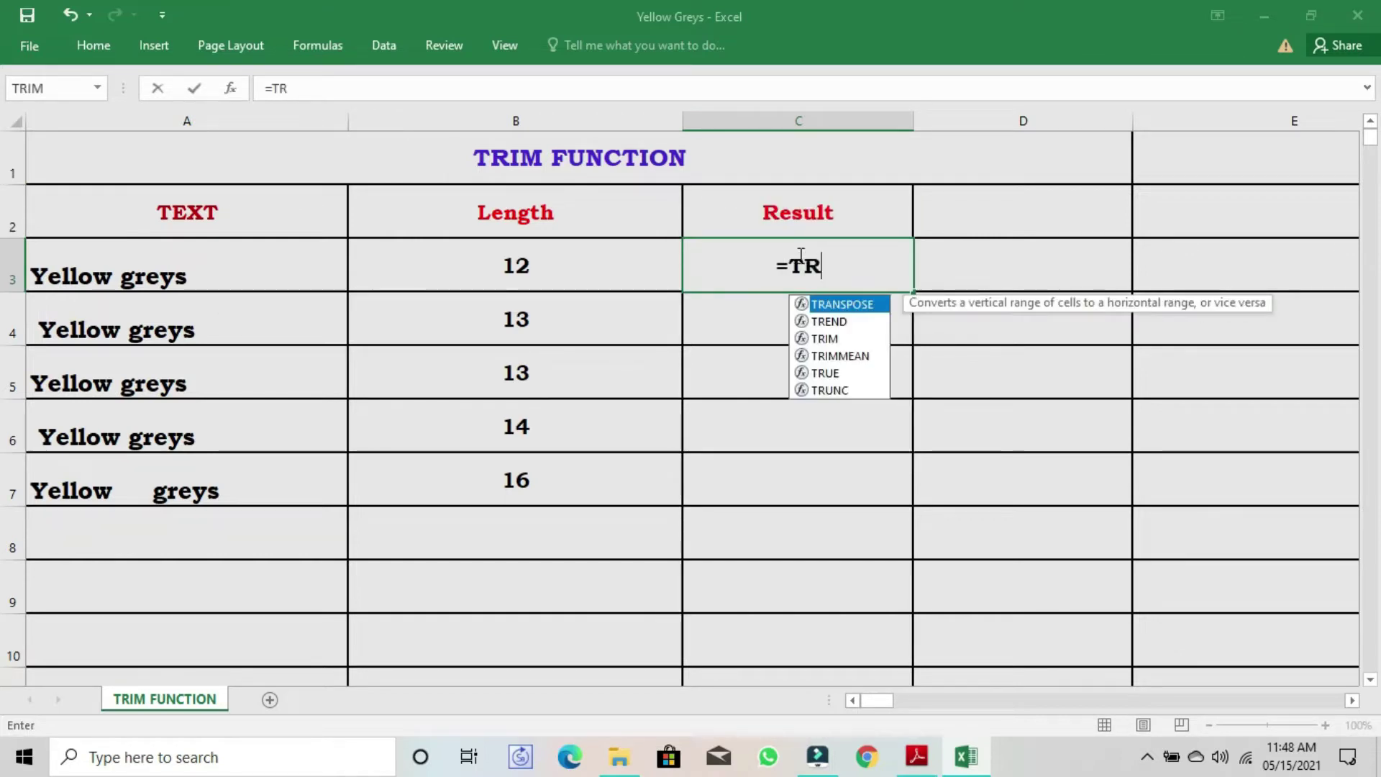
text(IM()
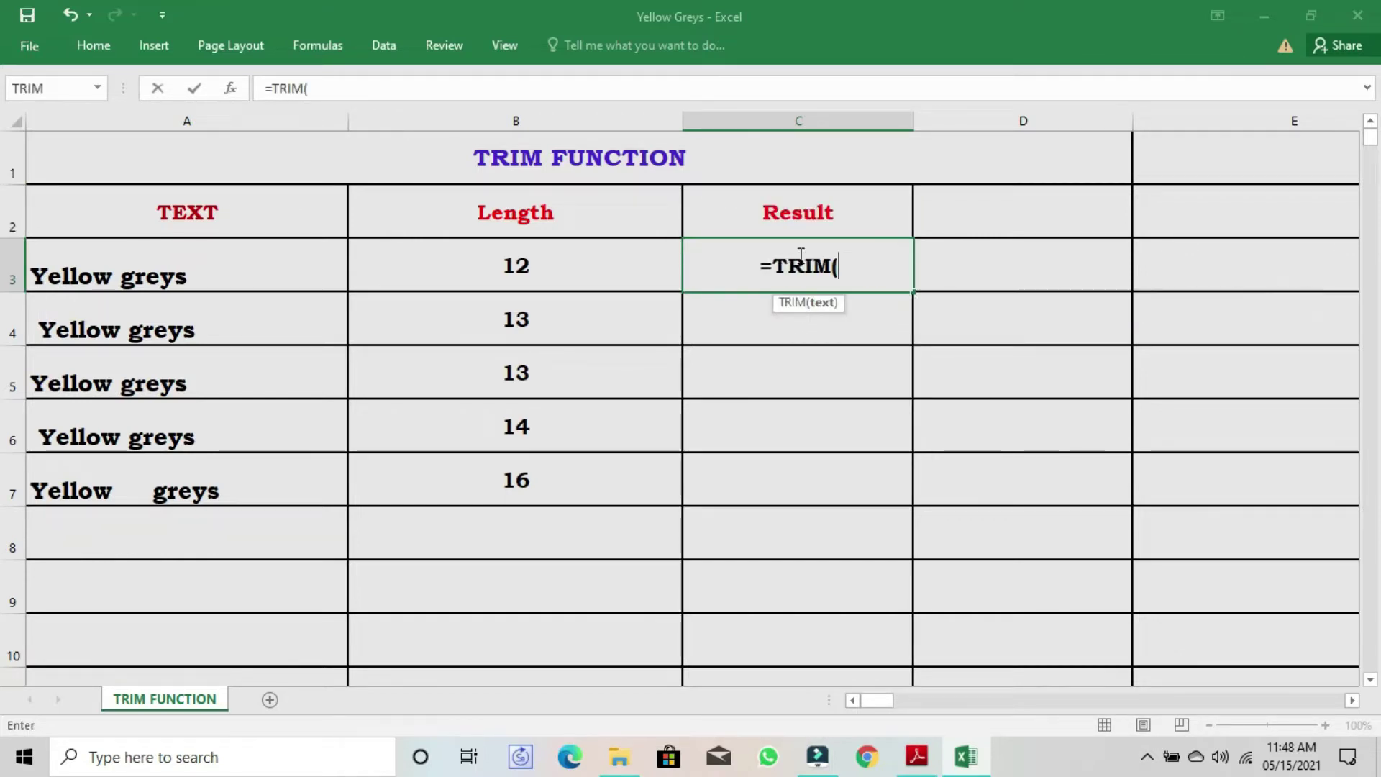
click(166, 264)
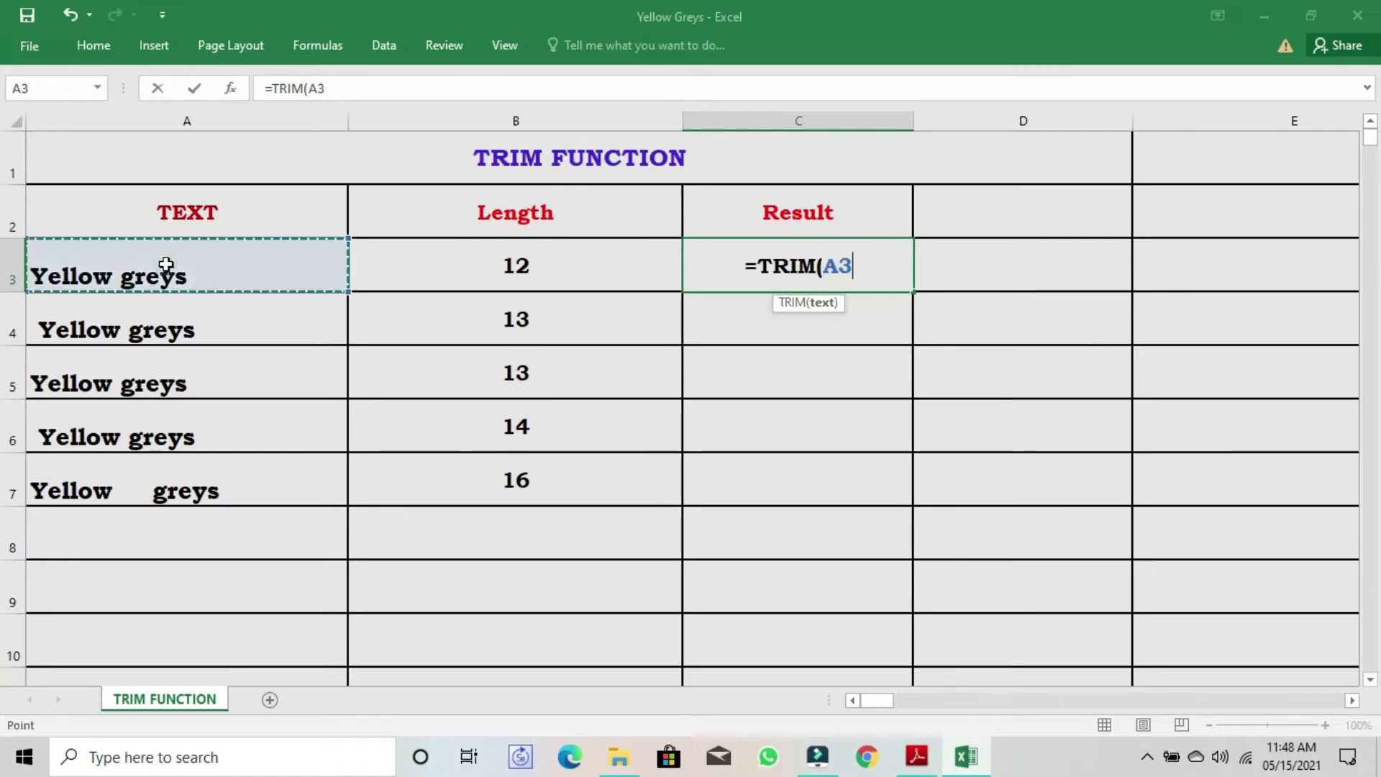
text())
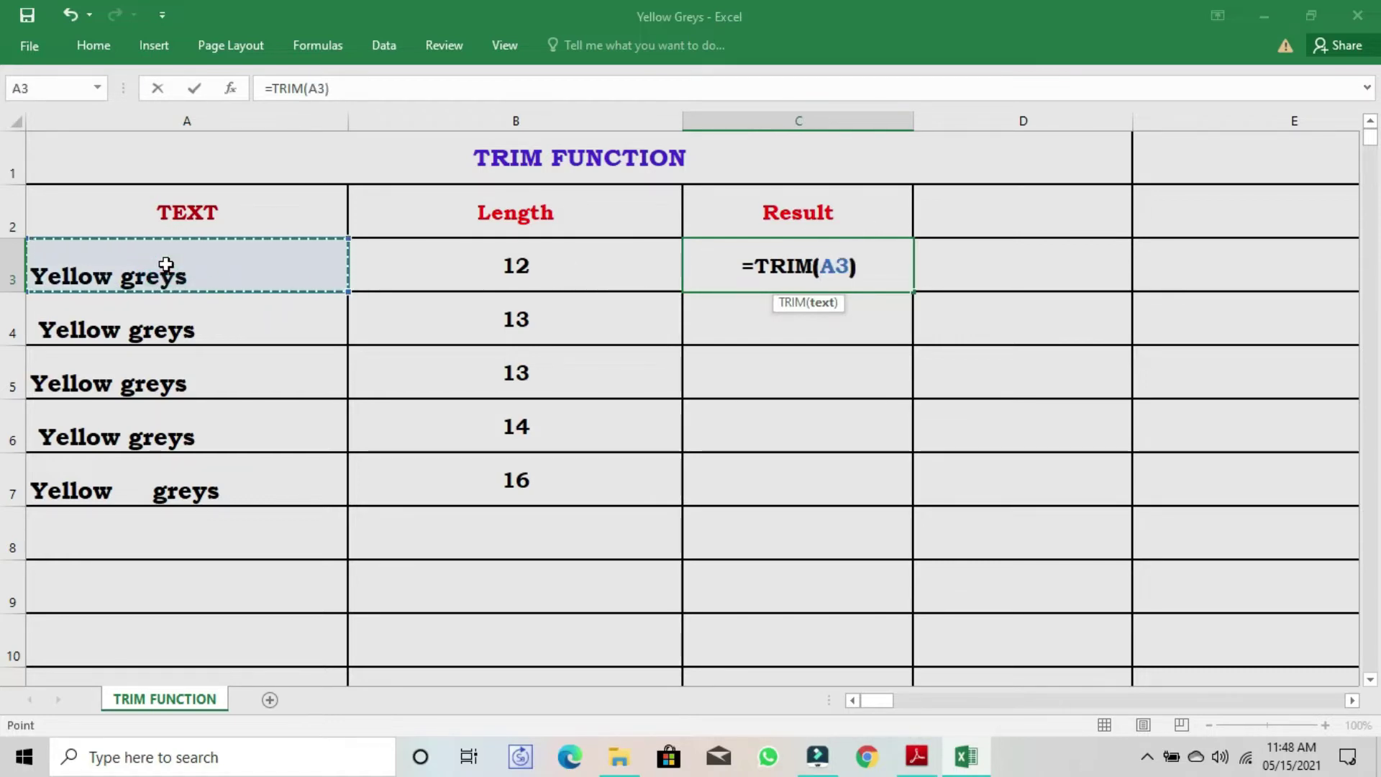
key(Return)
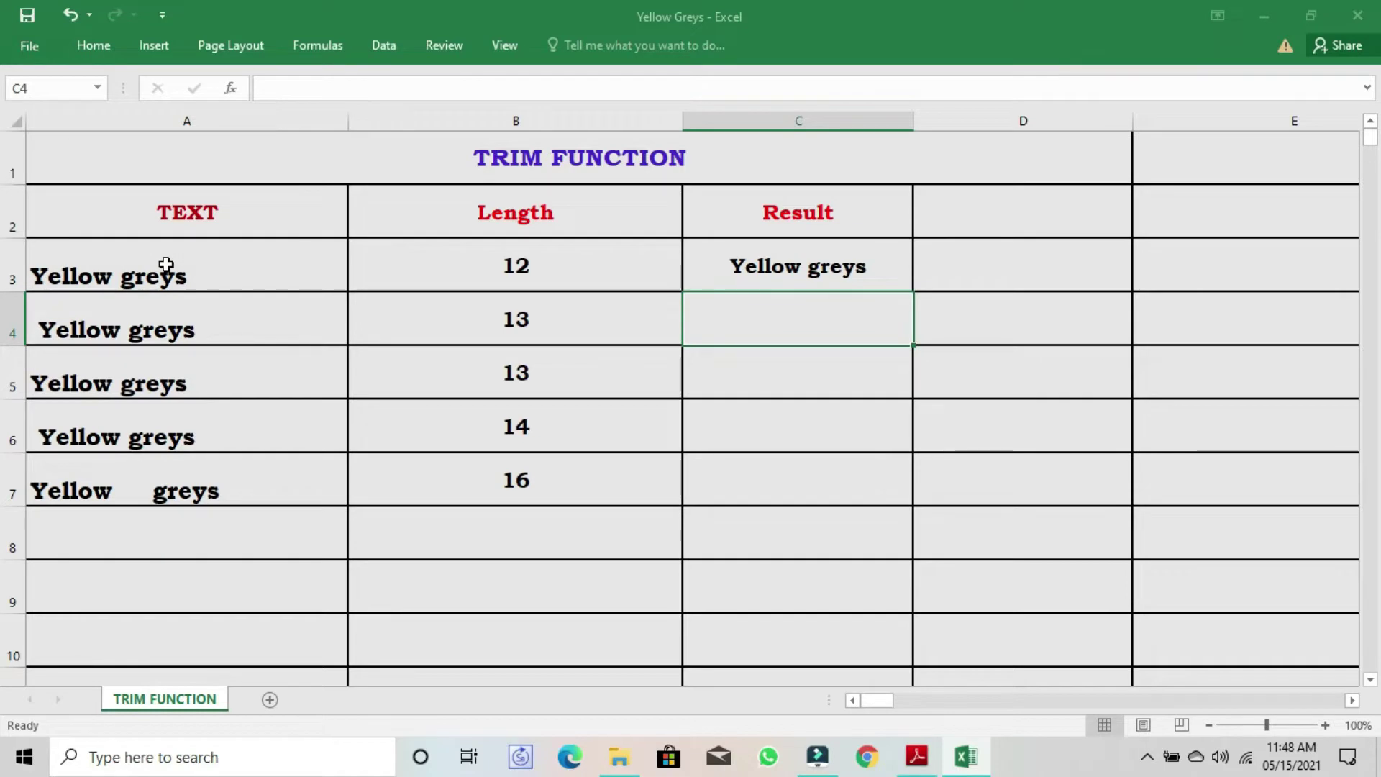
click(863, 273)
drag(913, 291, 878, 506)
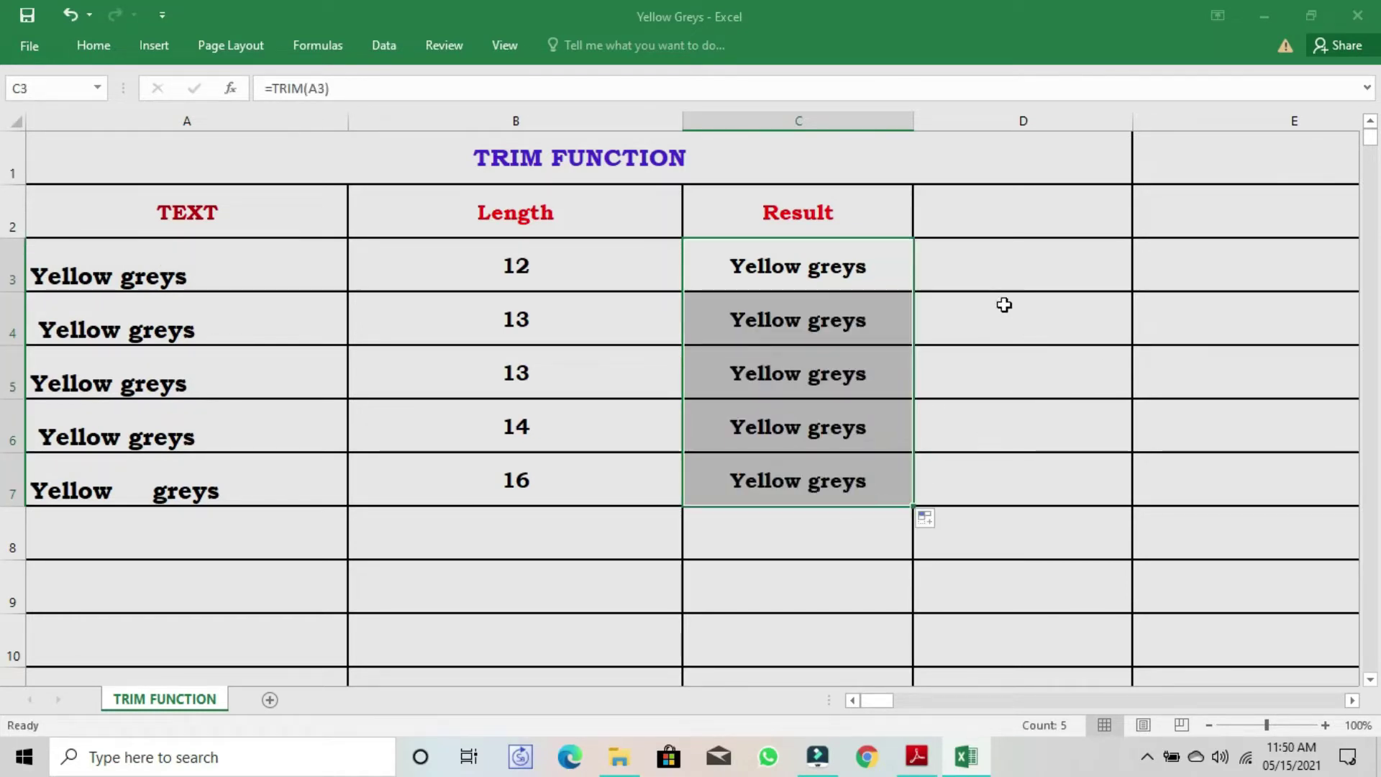
Enter the column heading Length in D2, beside the Result column
click(1024, 224)
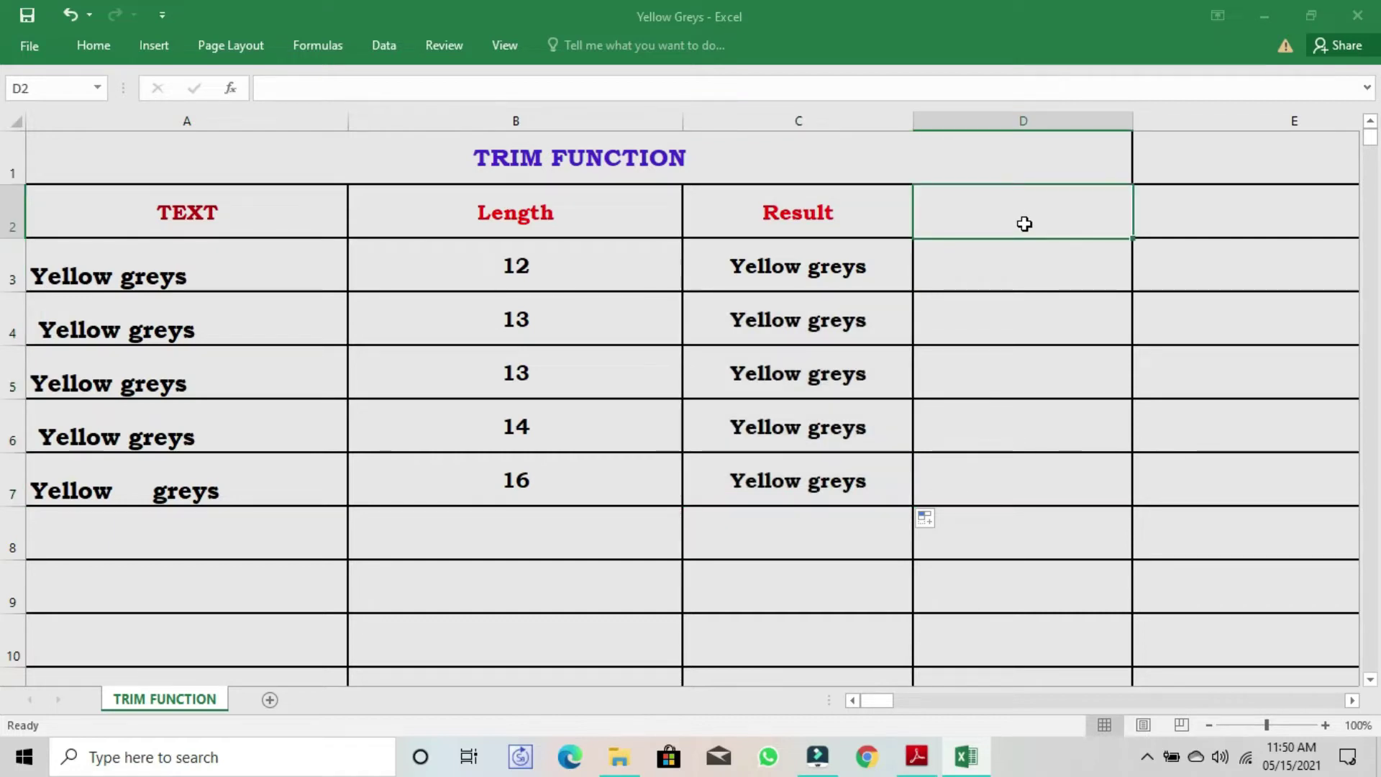
text(Lent)
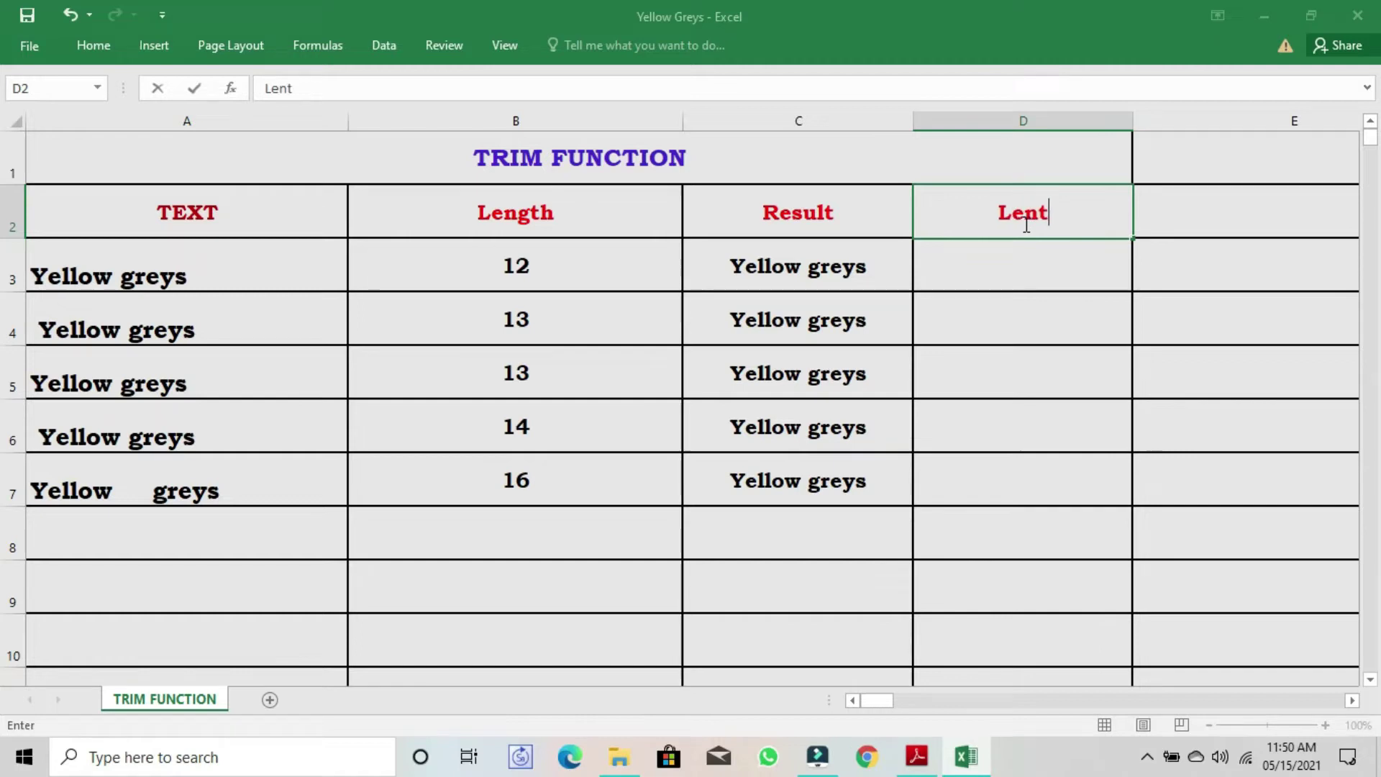
key(BackSpace)
text(gth)
click(1023, 277)
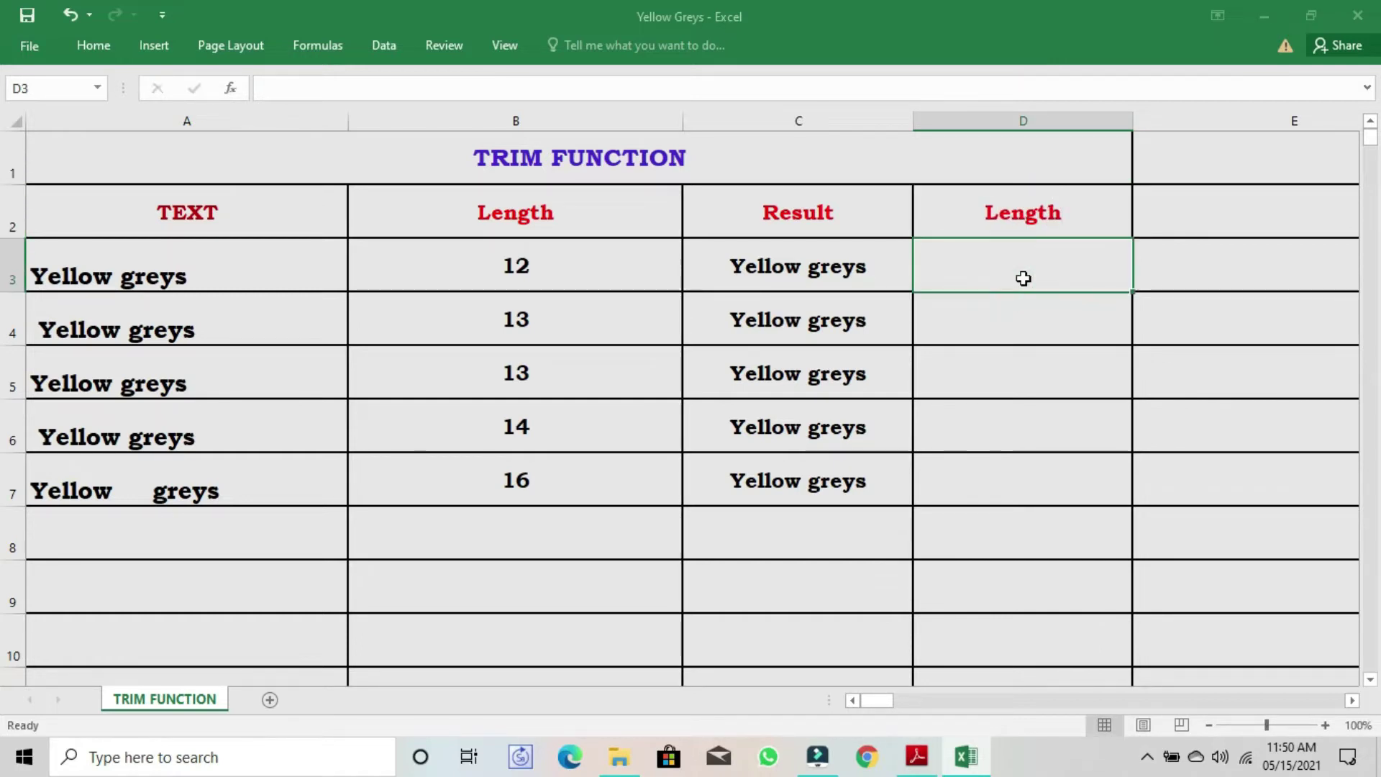
Enter the formula =LEN(C3) in D3 and fill it down through D7
text(=len()
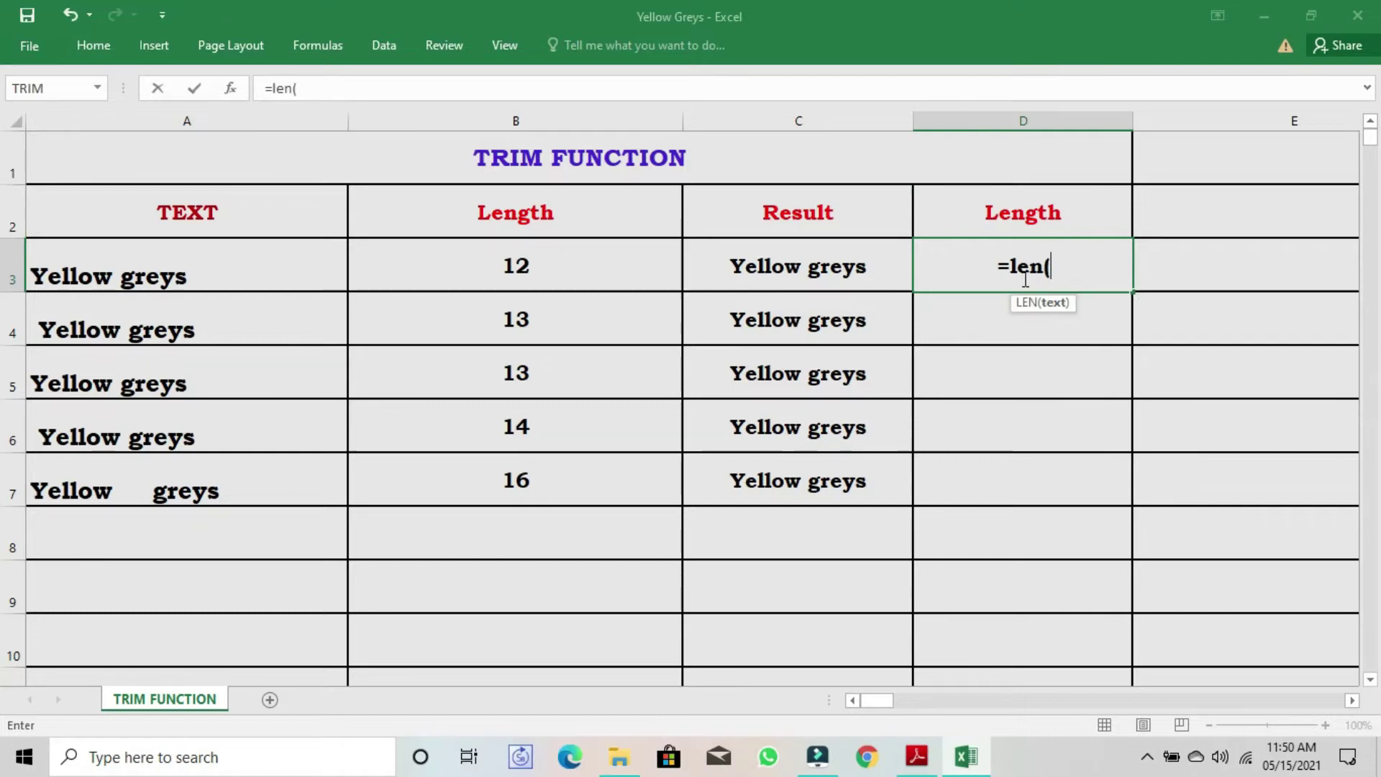
click(816, 268)
text())
key(Return)
click(1051, 284)
drag(1130, 291, 1105, 509)
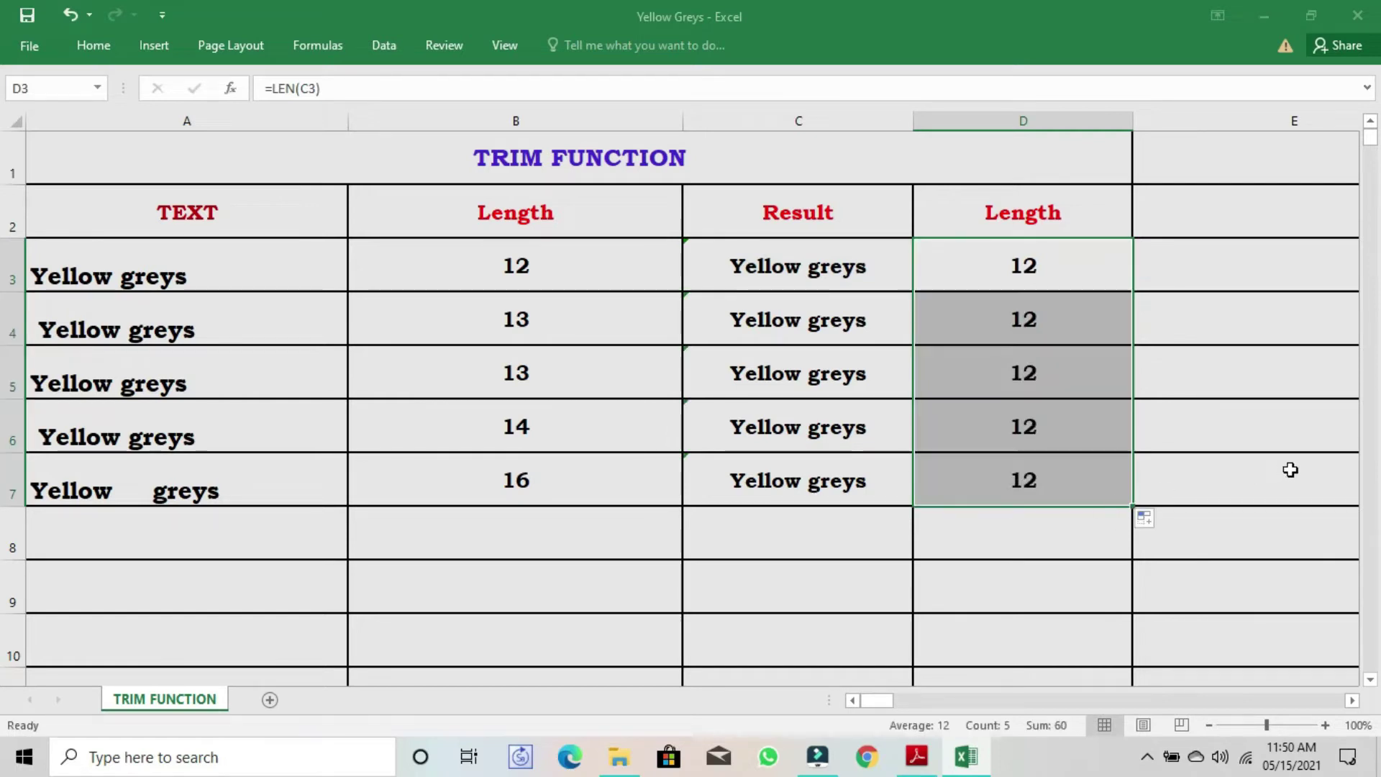
click(1288, 471)
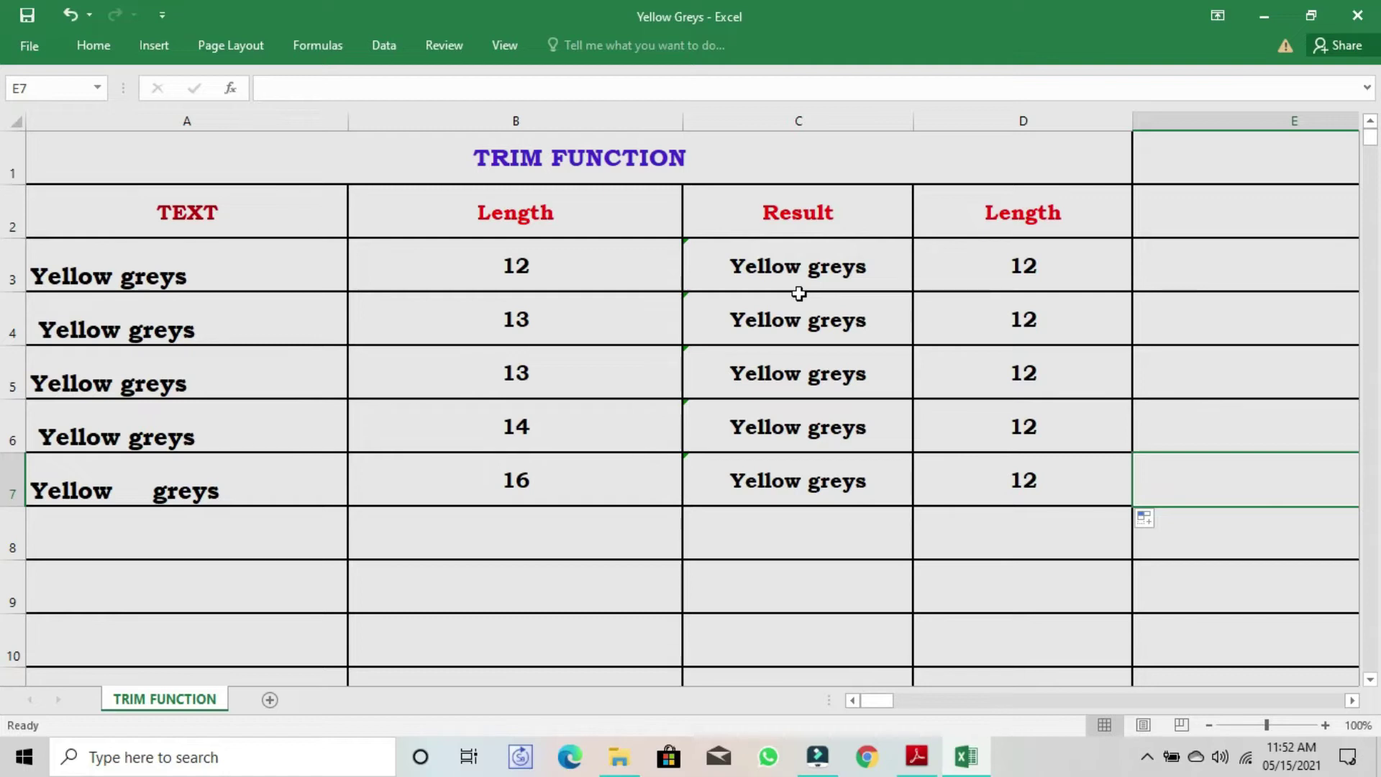
Enter the formula =SUBSTITUTE(A3," ","") in E3 to remove every space from the text in A3
click(1253, 276)
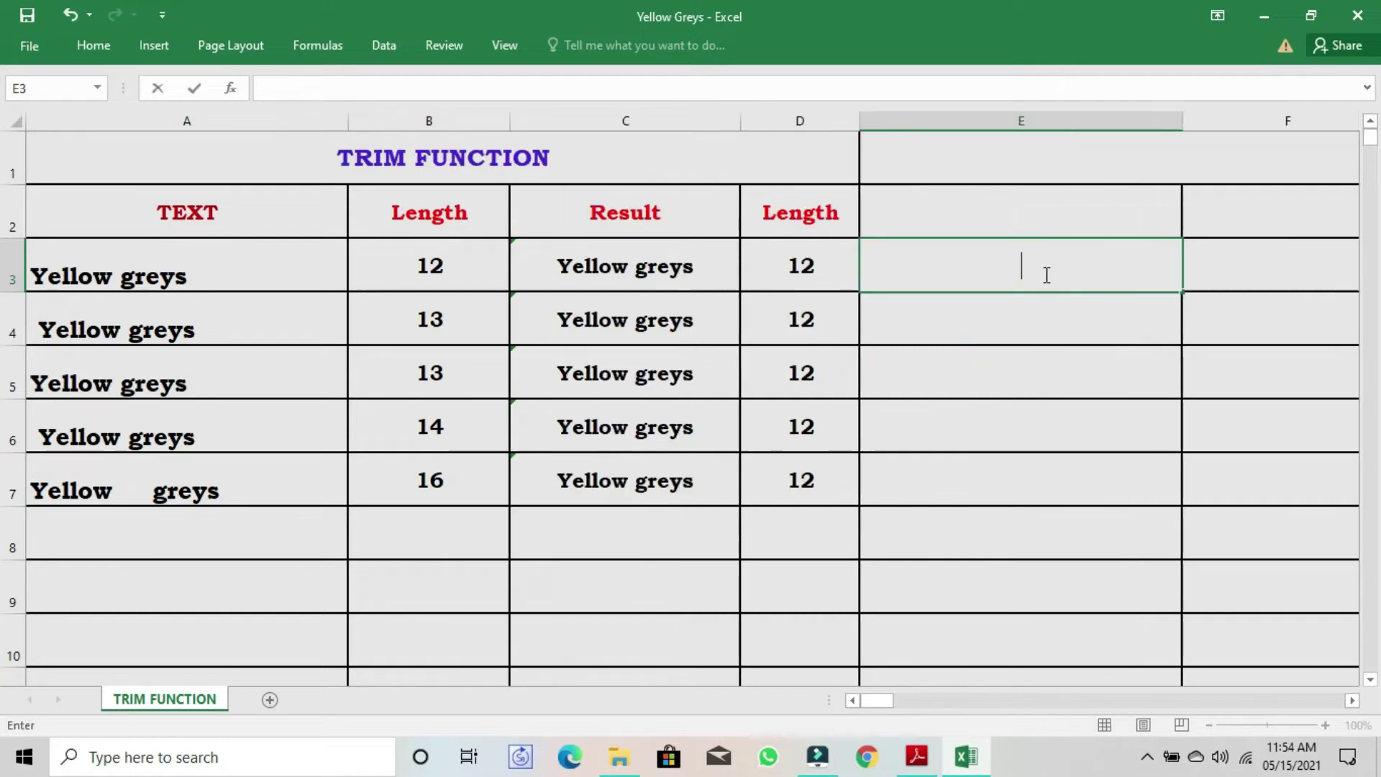
text(=)
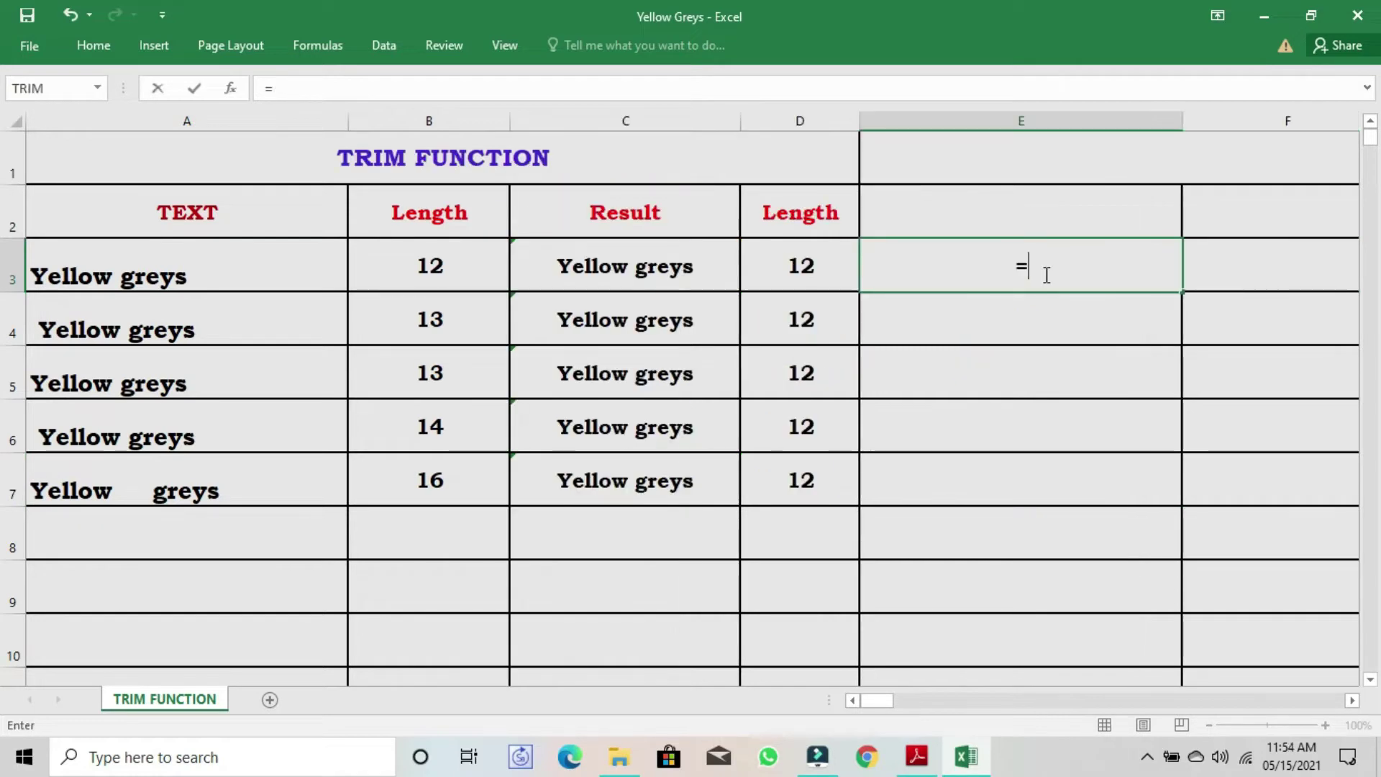
text(sub)
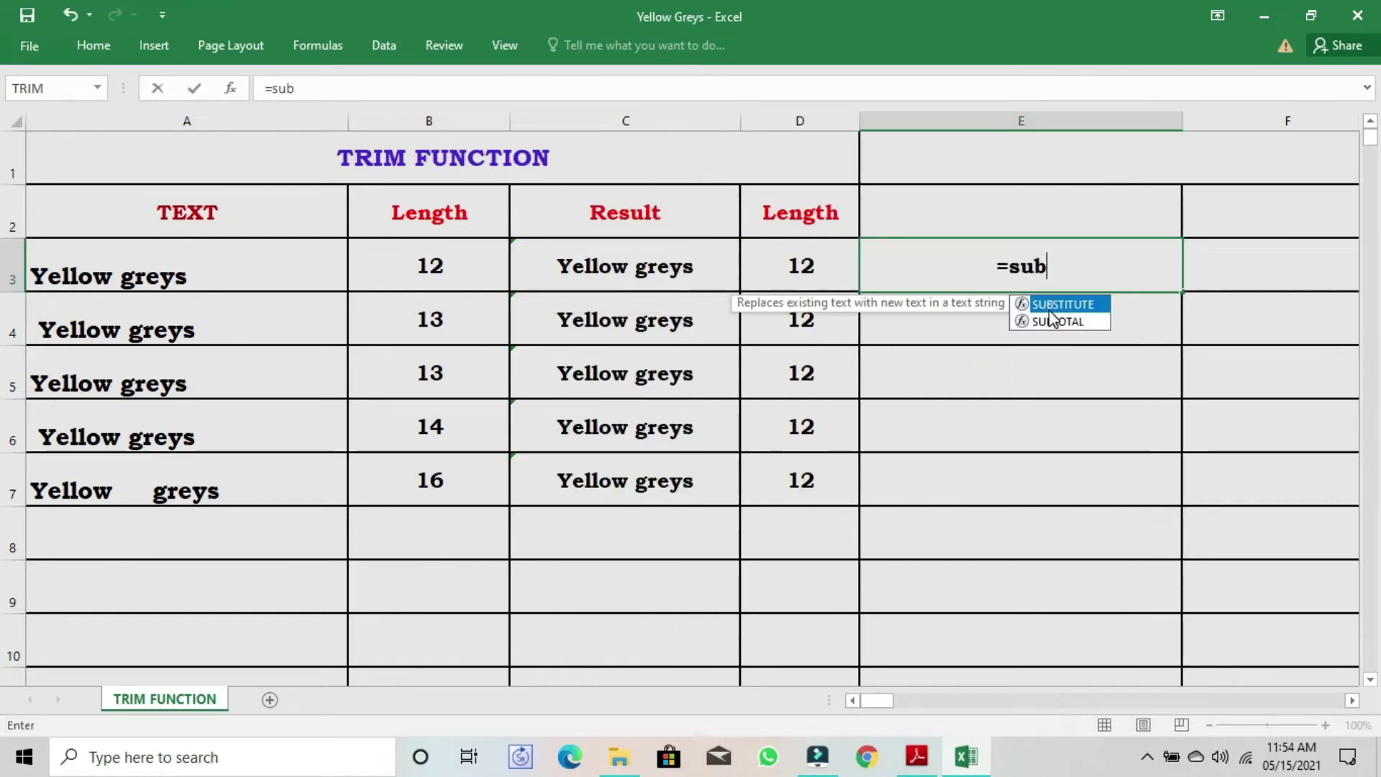
double_click(1049, 303)
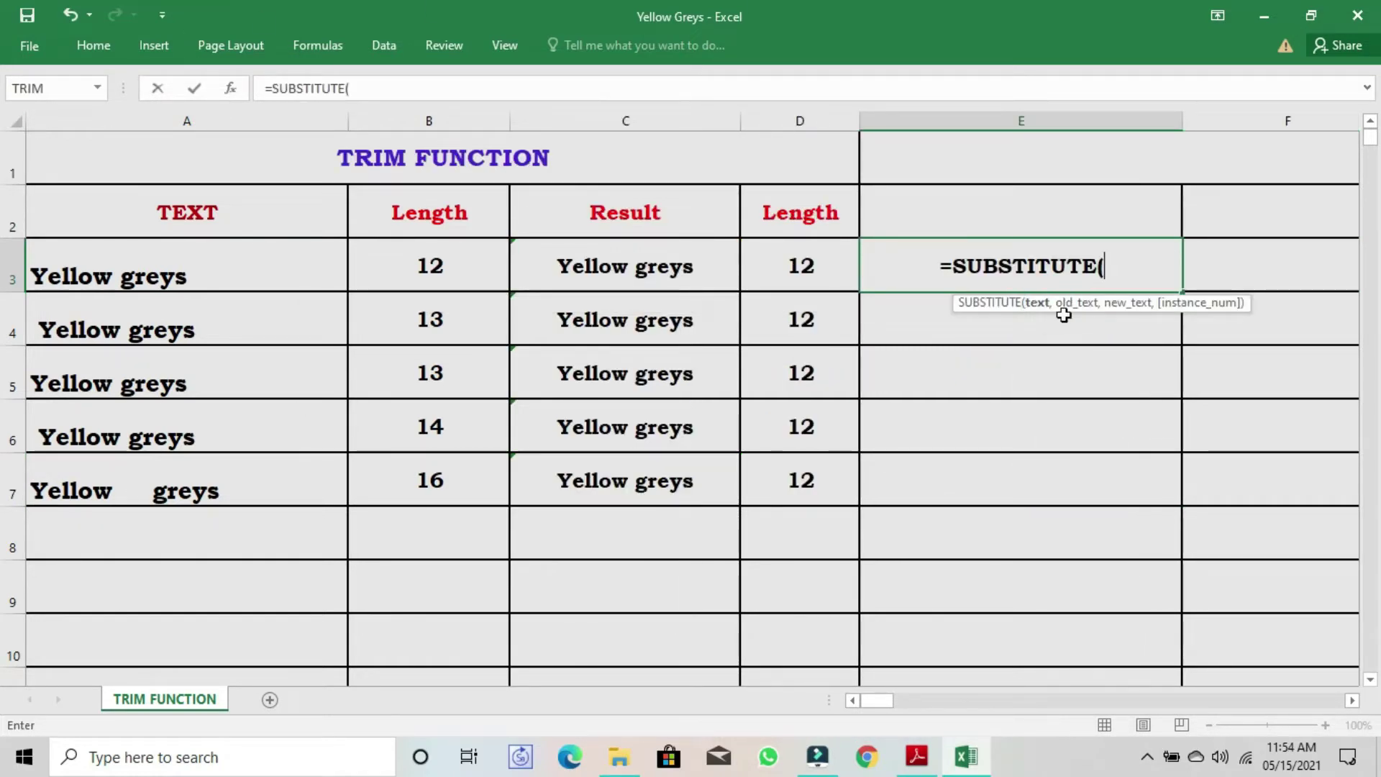
click(132, 281)
text(,)
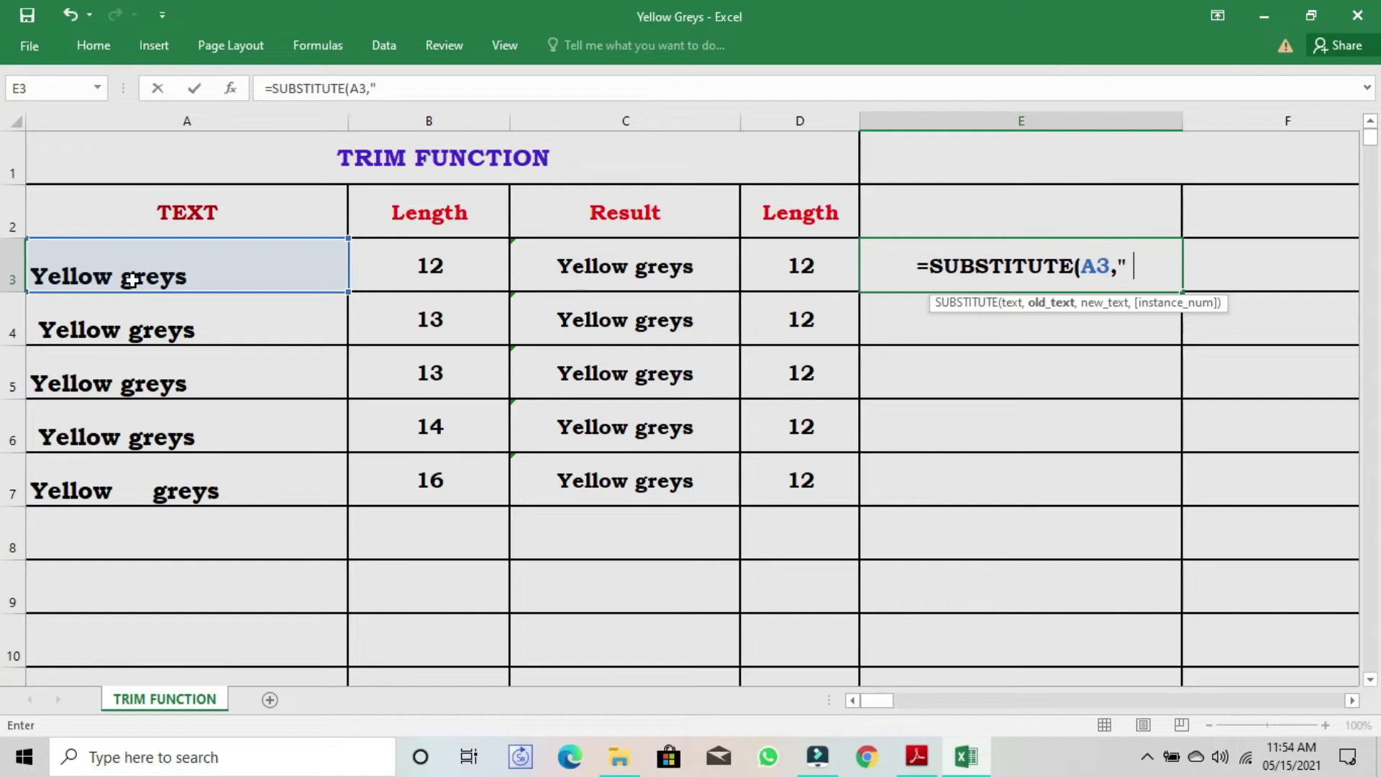
text(")
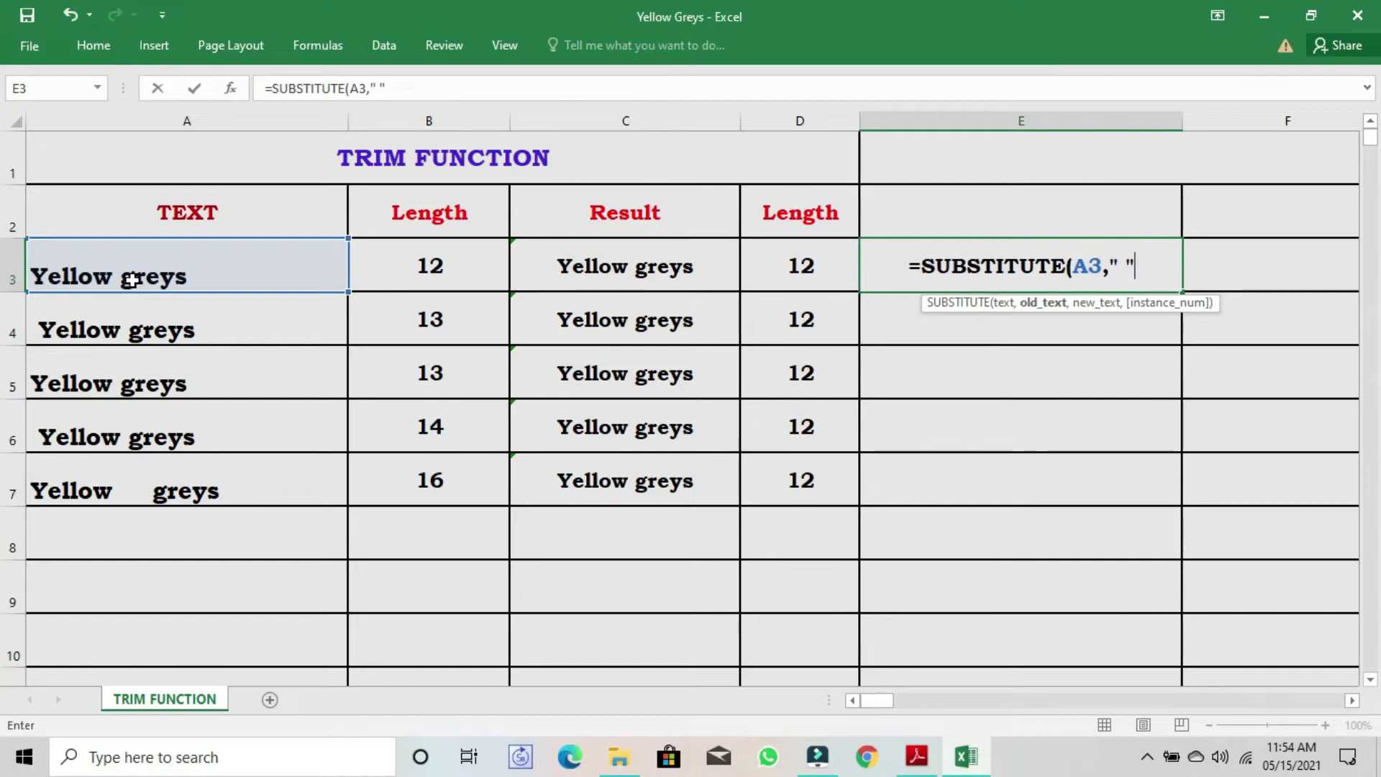
text(,"")
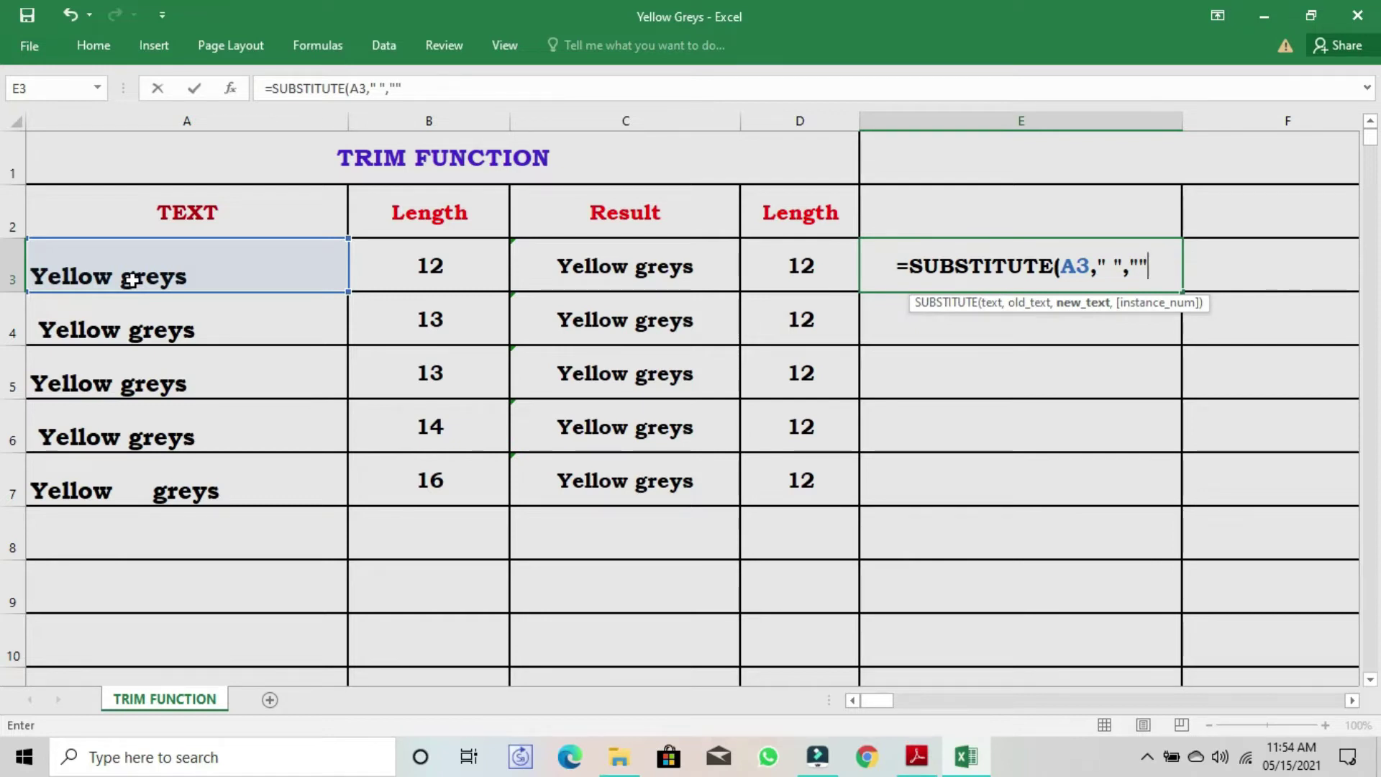
text())
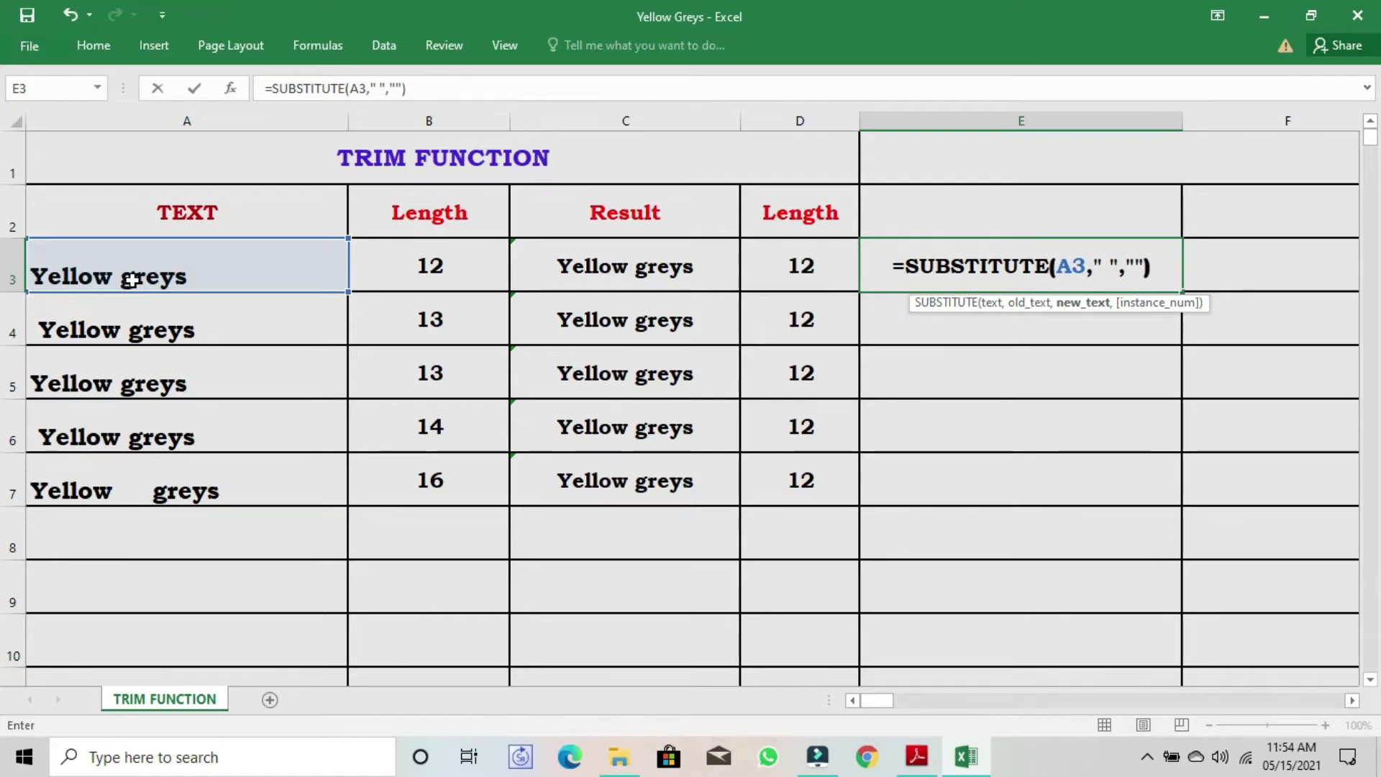
key(Return)
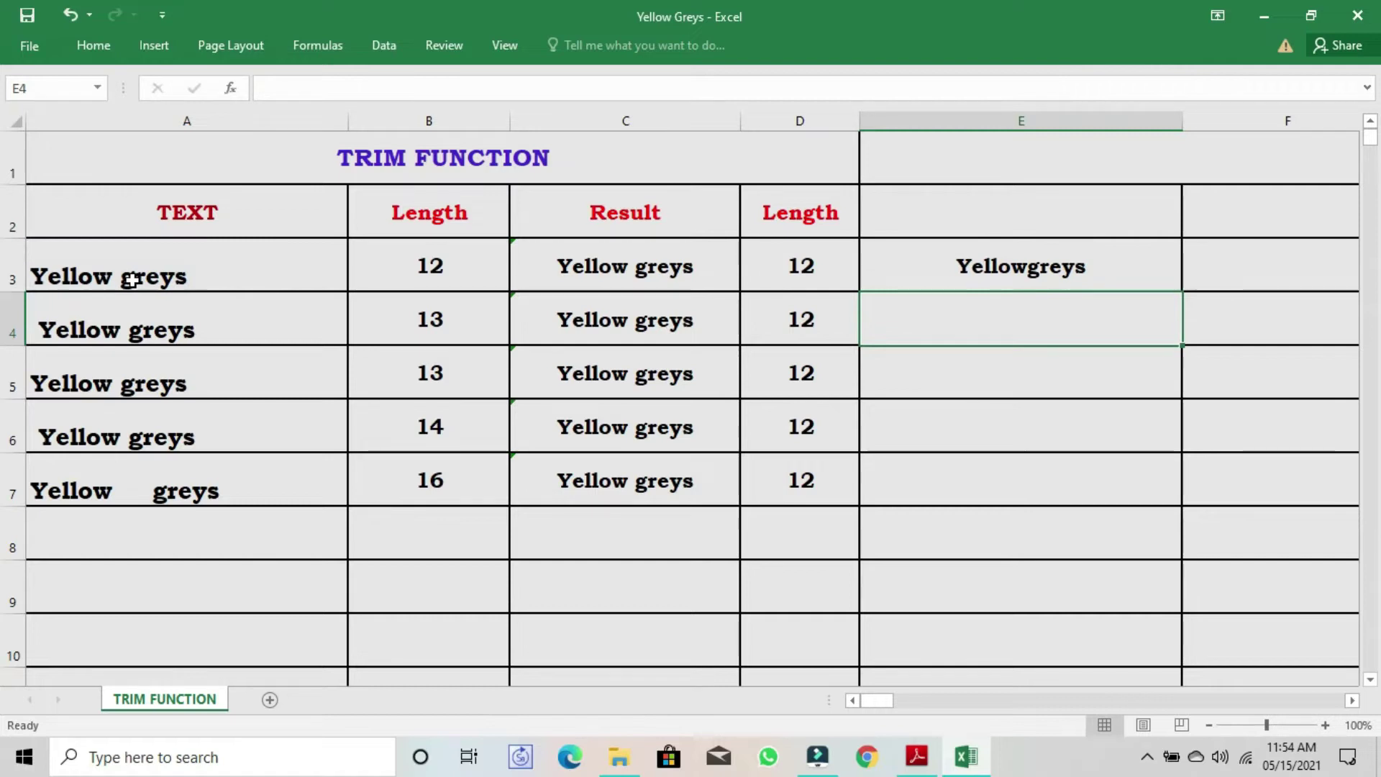
Enter the column heading Substitute in E2
click(1028, 227)
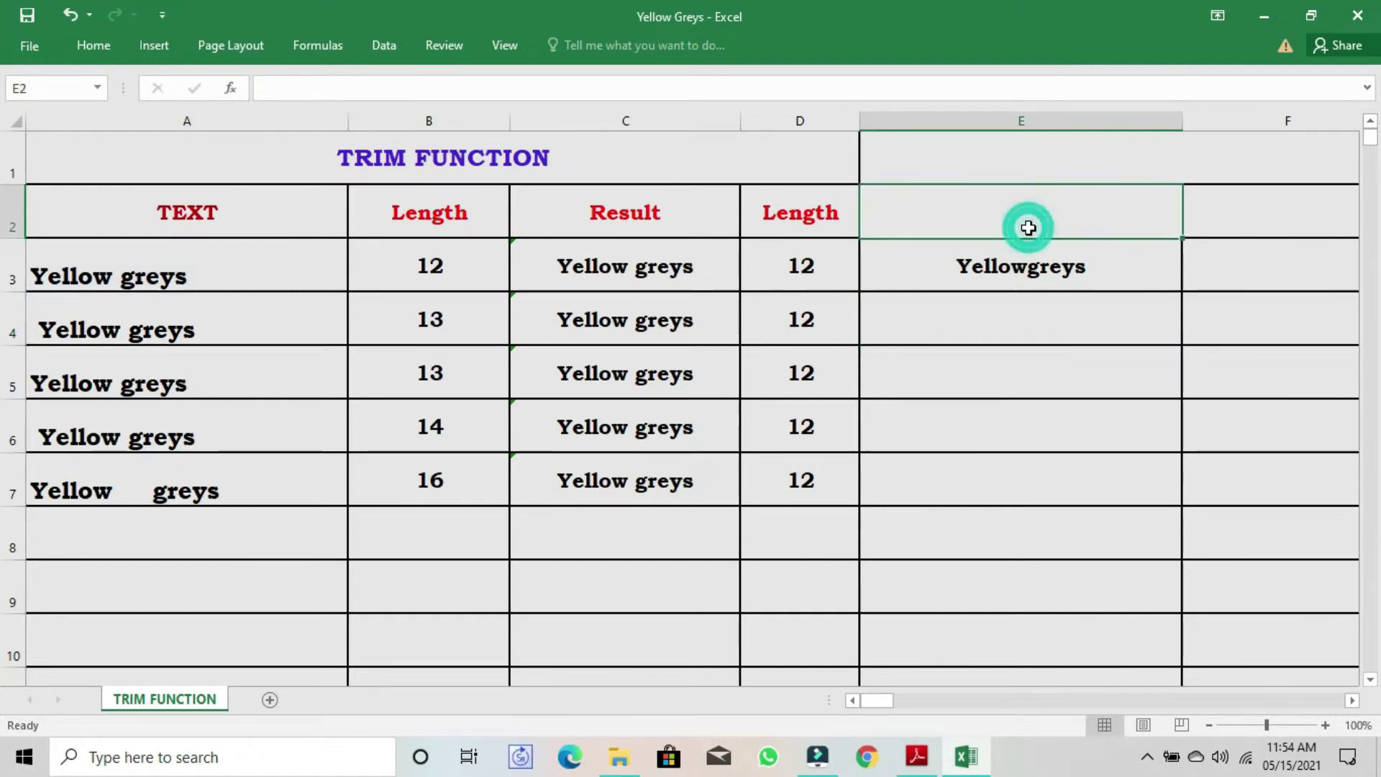
text(Su)
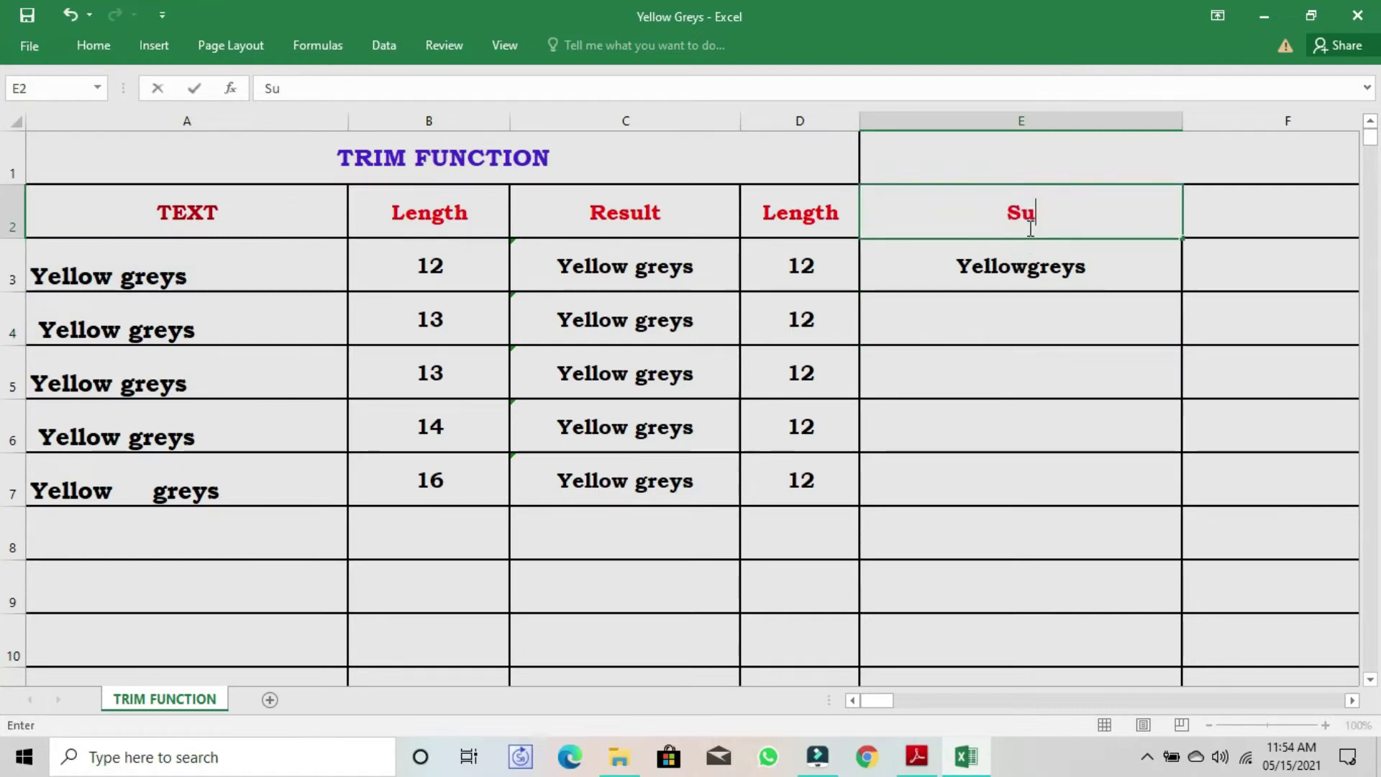
text(bstitute)
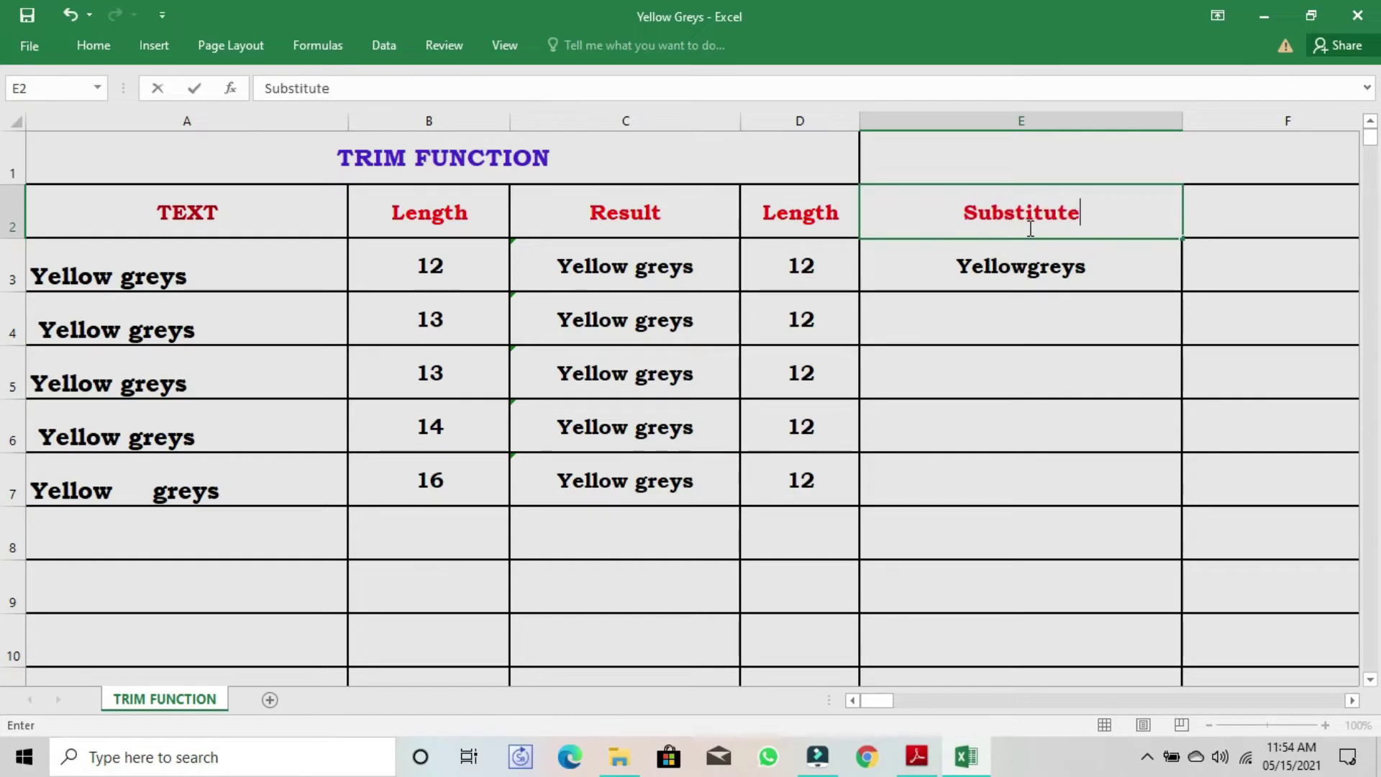
key(Return)
Fill the SUBSTITUTE formula in E3 down through E7
click(1020, 318)
click(1031, 275)
drag(1183, 292, 1168, 509)
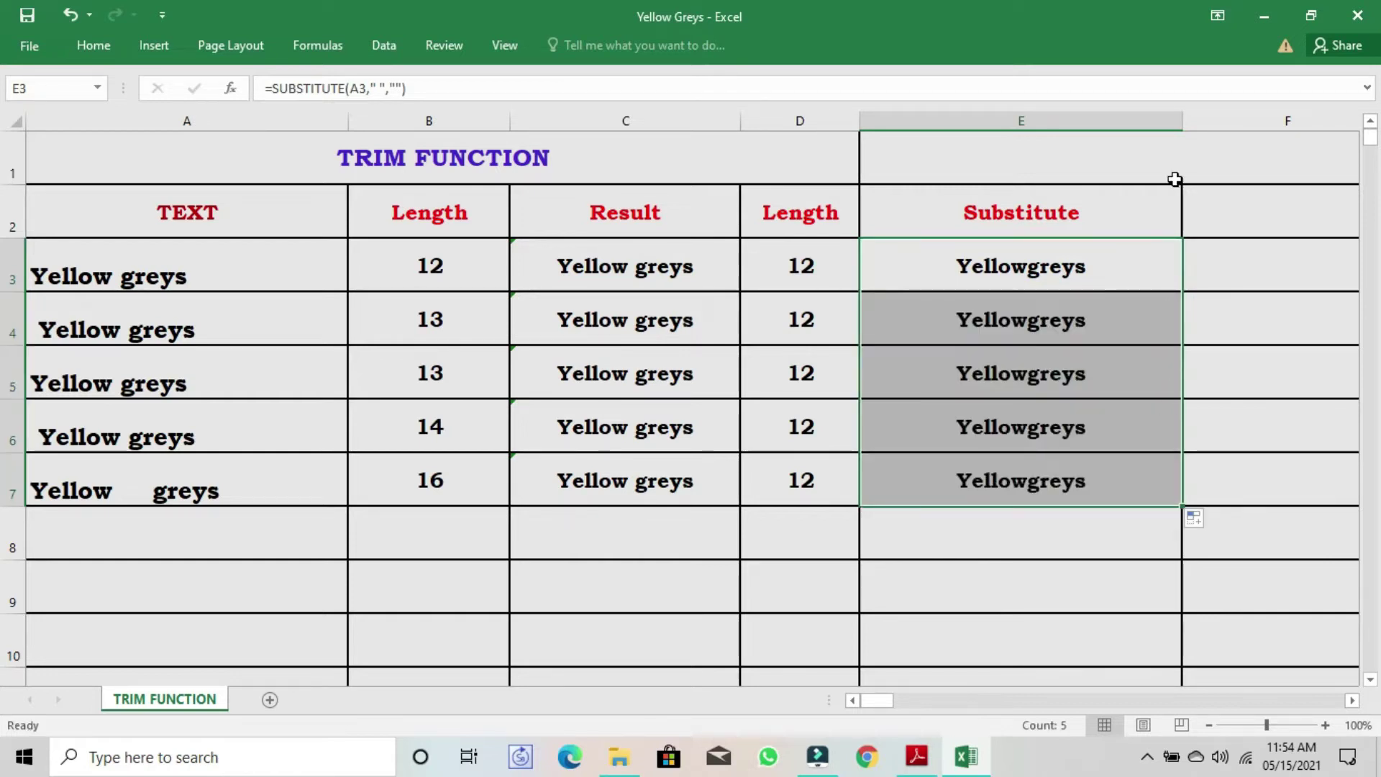
Enter the column heading Length in F2, beside the Substitute column
click(1219, 214)
text(L)
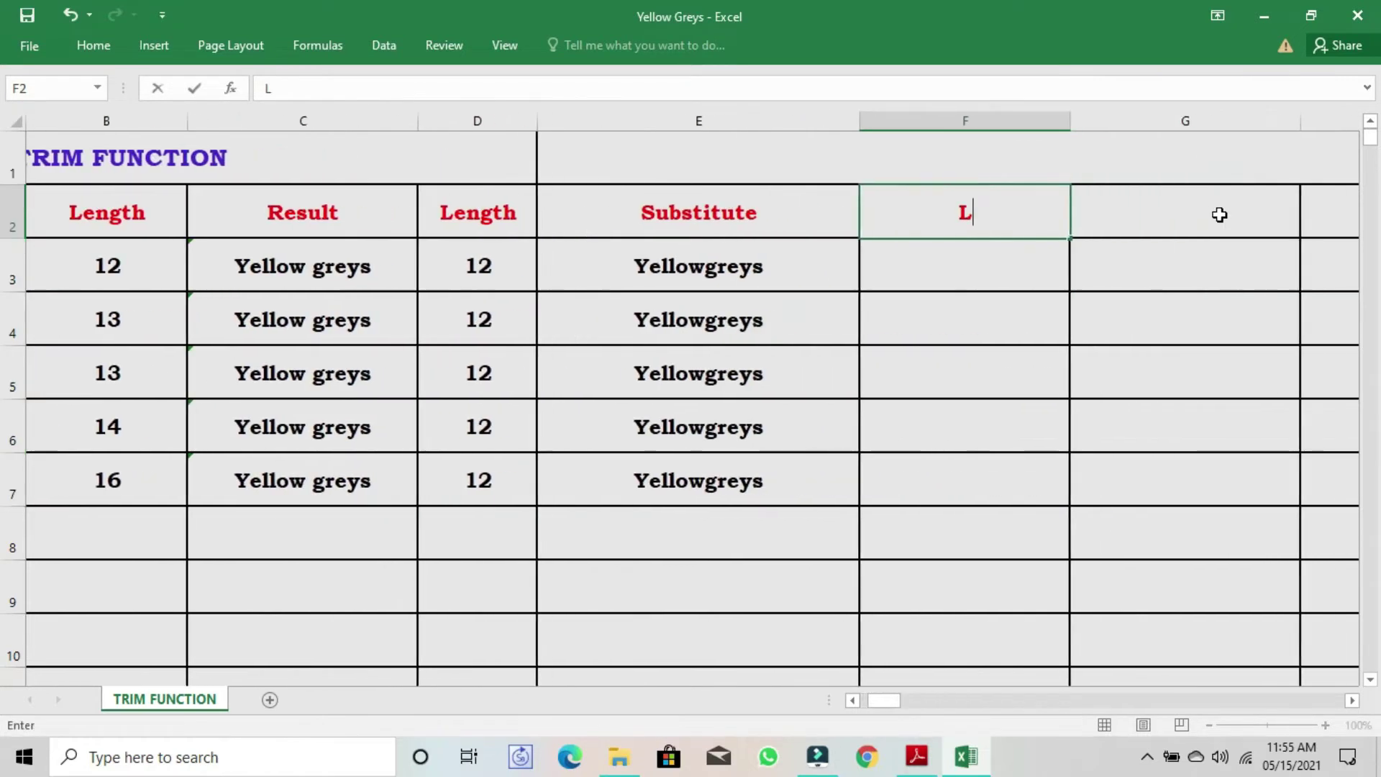
text(ength)
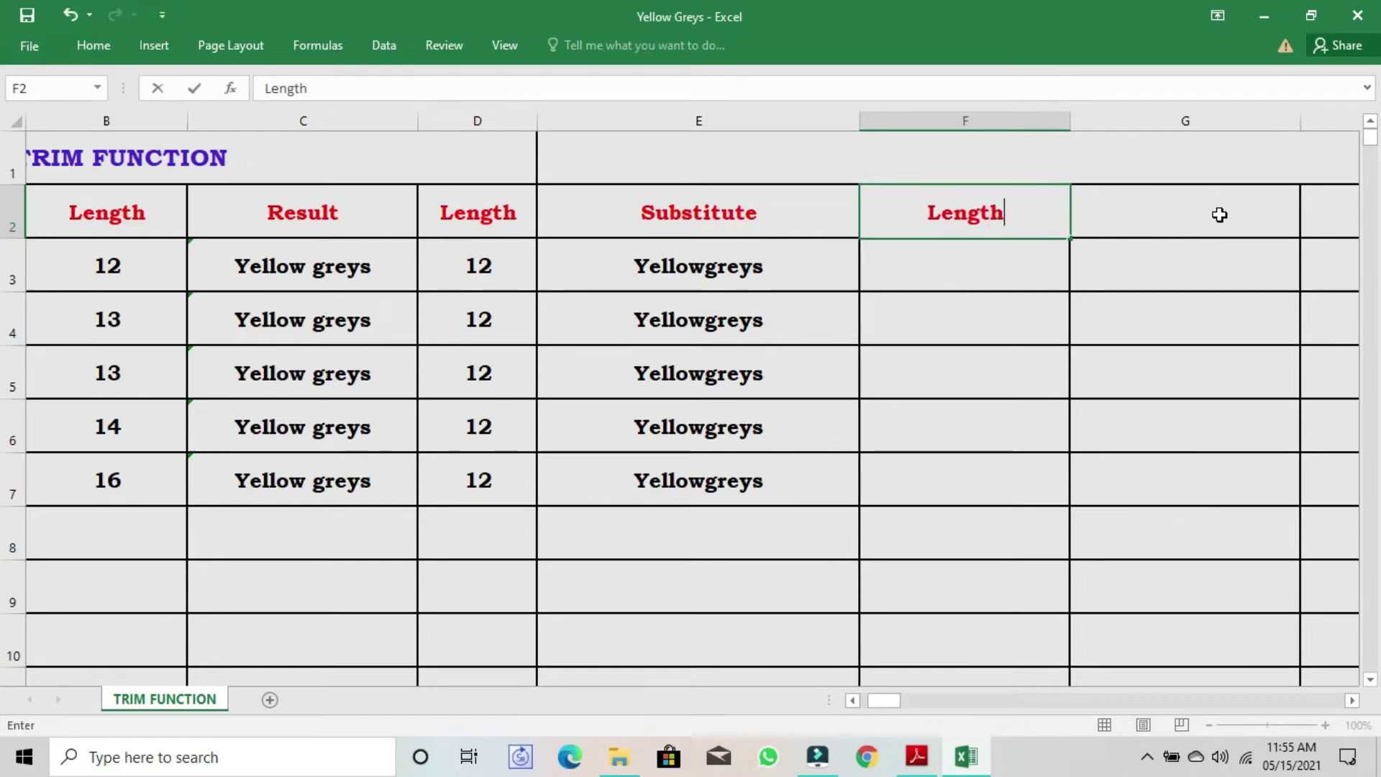
Enter the formula =LEN(E3) in F3 and fill it down through F7
click(1008, 262)
text(=len)
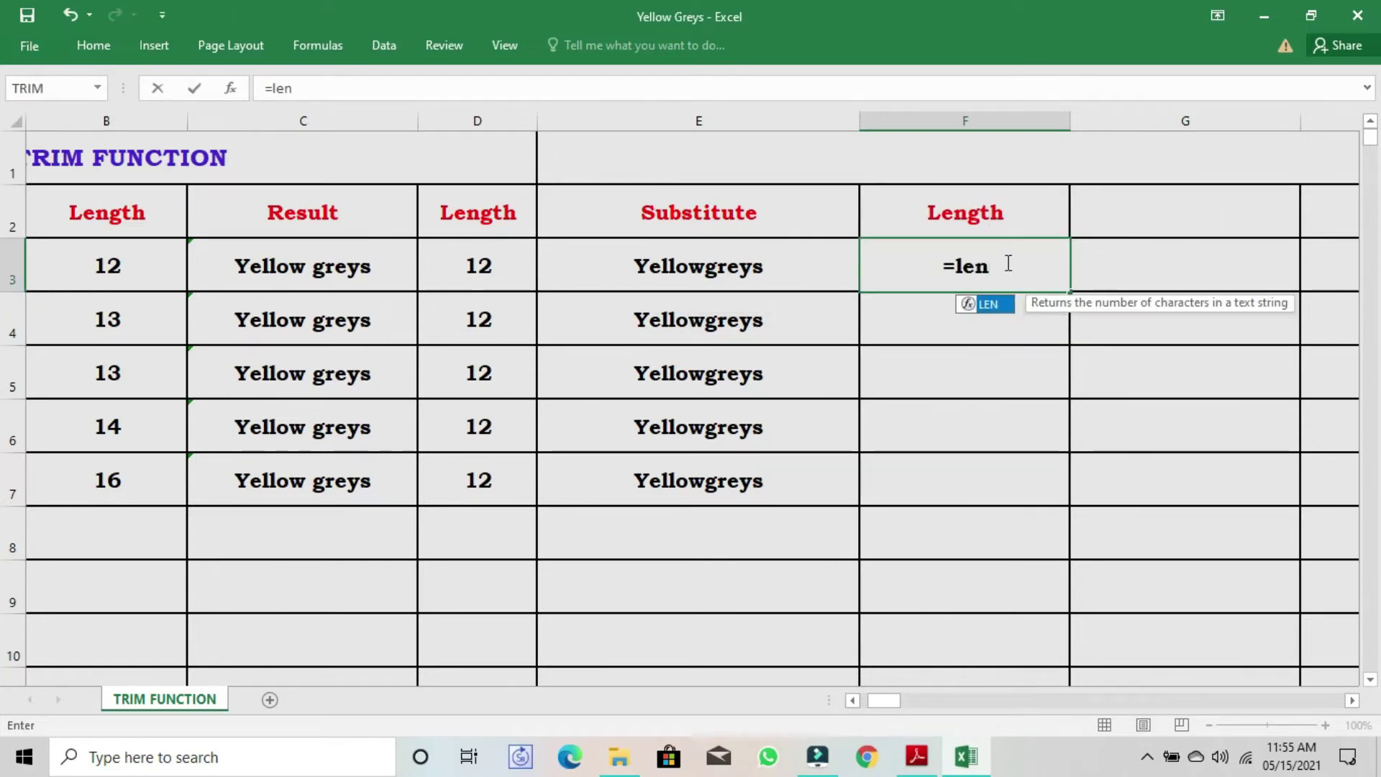
text(()
click(759, 265)
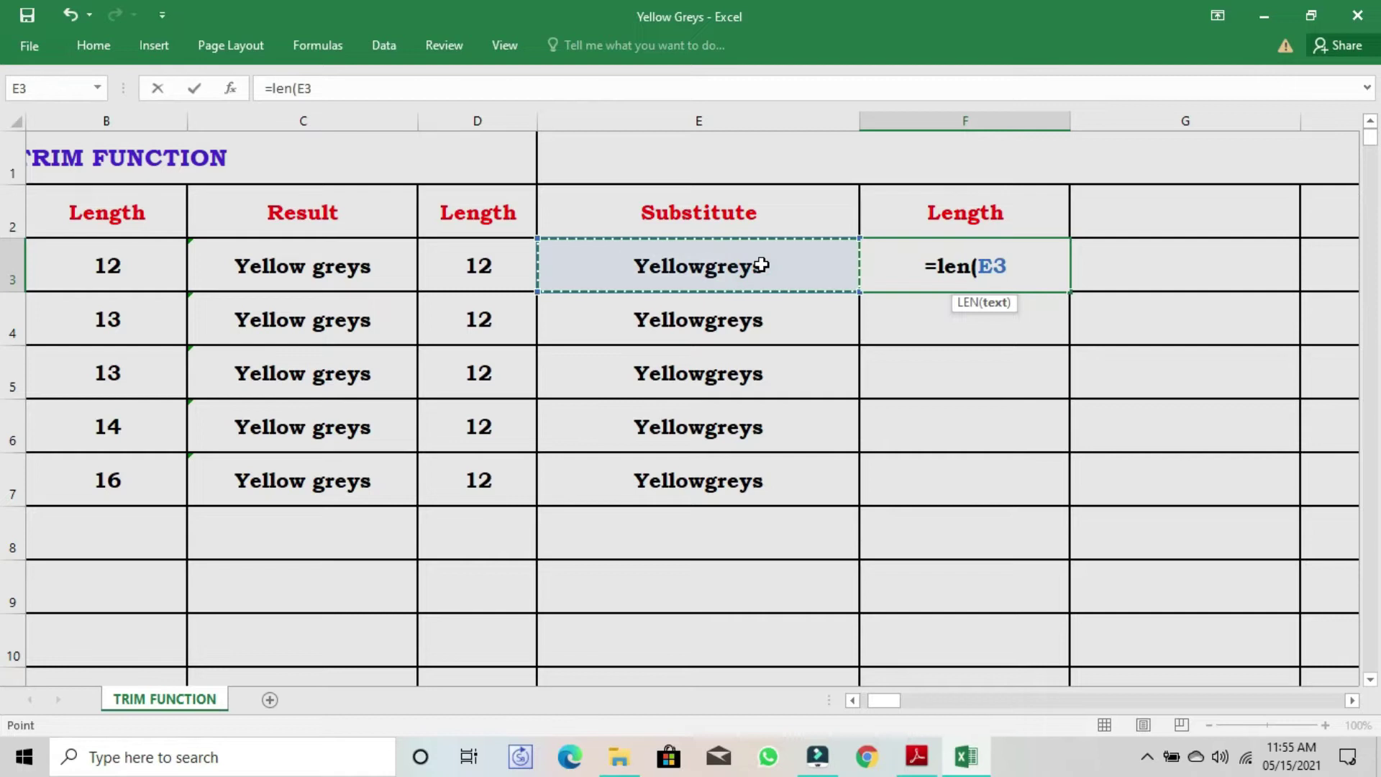
text())
key(Return)
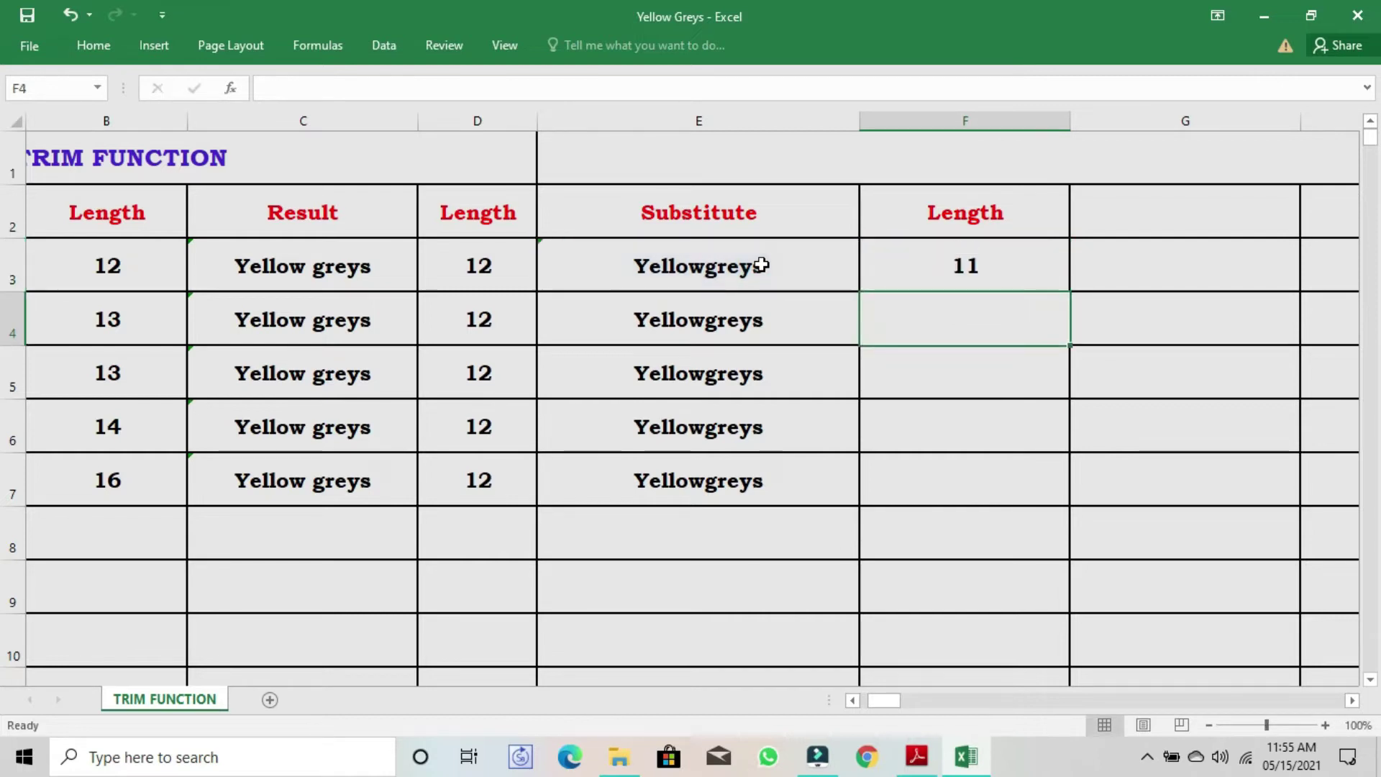
click(986, 263)
drag(1067, 295, 1058, 499)
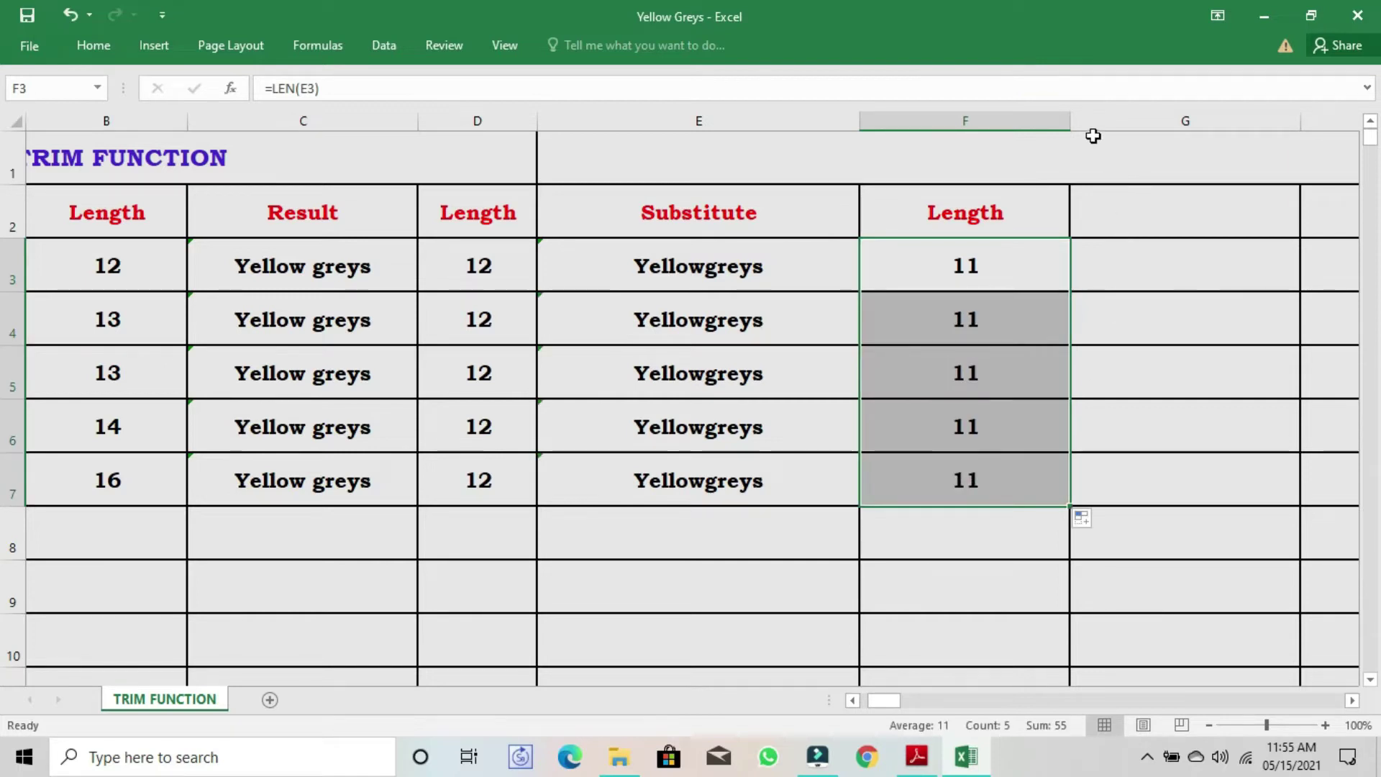
Compare the TRIM results in C3:C7 with the SUBSTITUTE results in E3:E7
scroll(1094, 136, left, 2)
drag(630, 264, 630, 471)
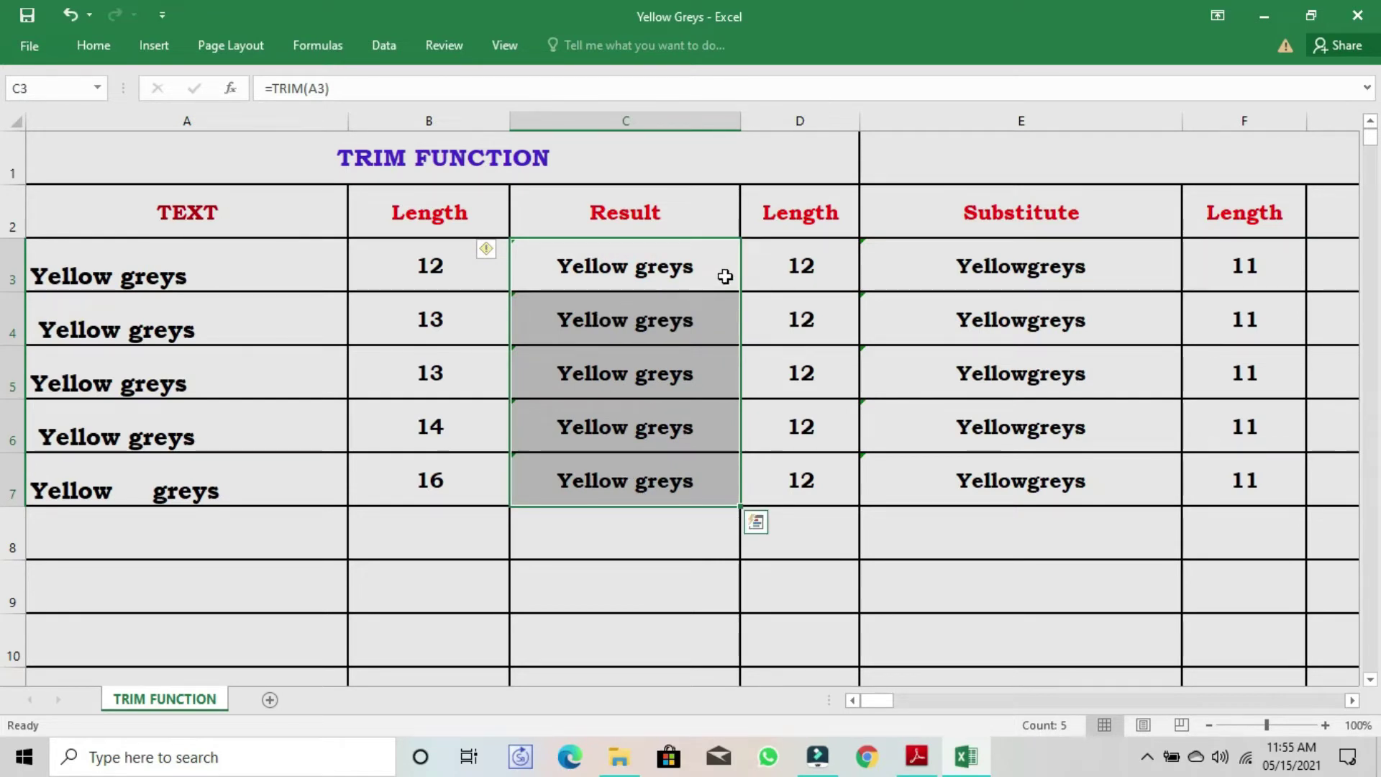
click(1041, 271)
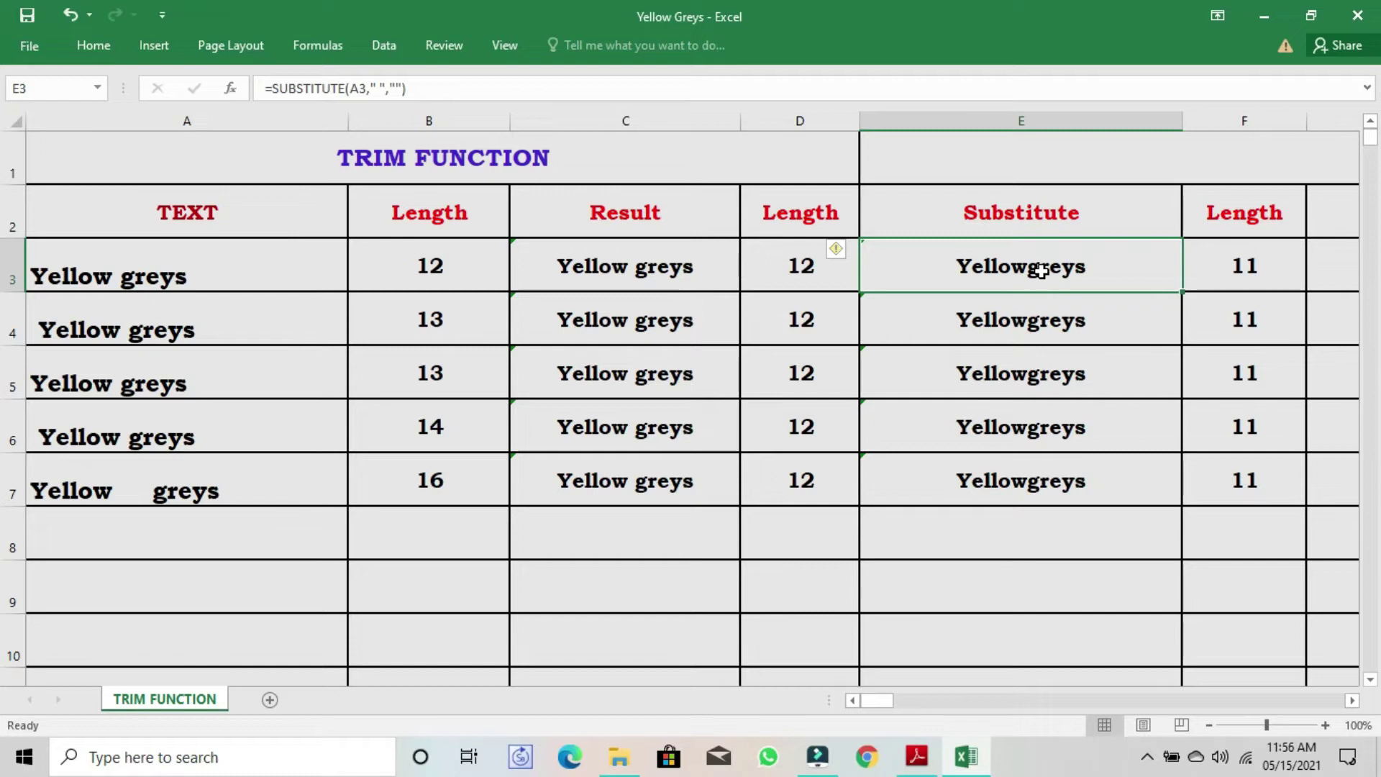
drag(1041, 271, 1064, 480)
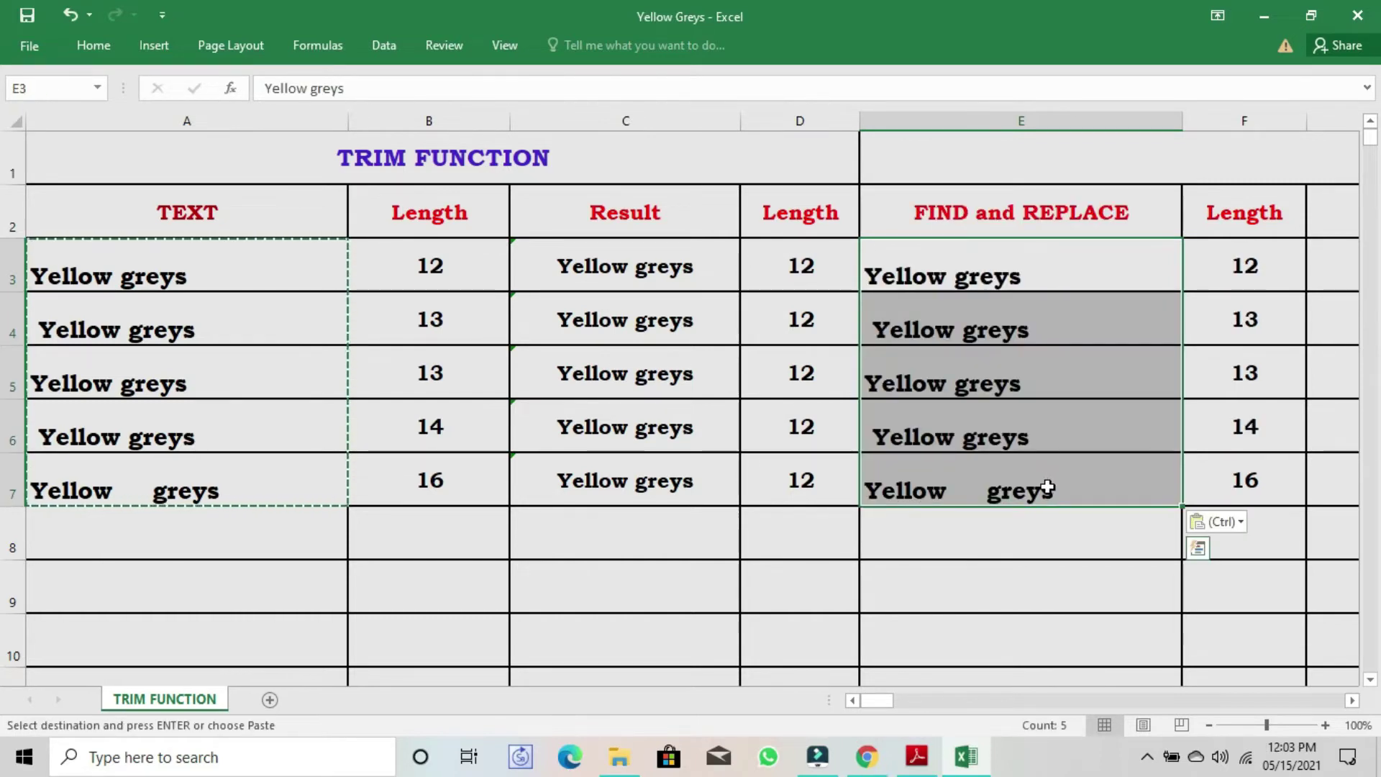
Replace all spaces in the selected range E3:E7 with nothing using Find and Replace, and close the dialog
key(ctrl+h)
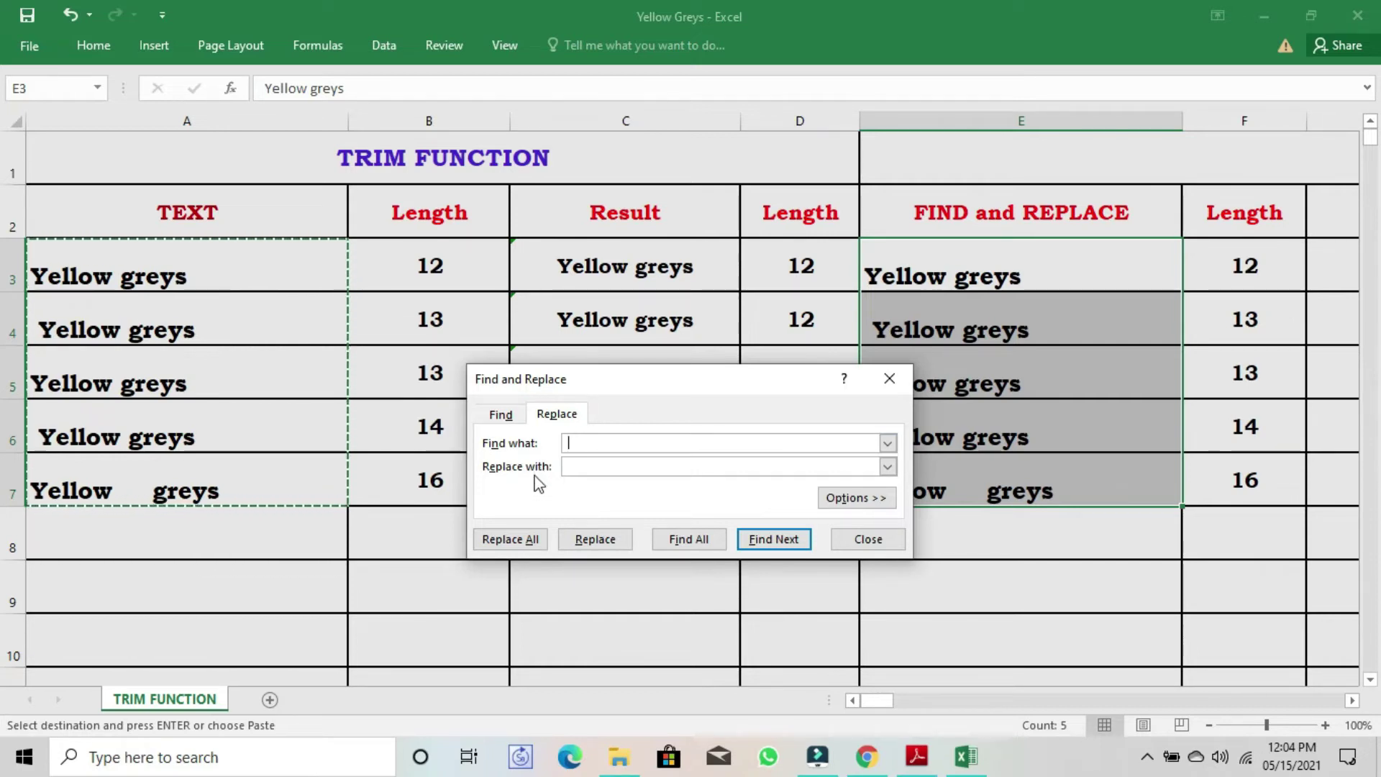
click(583, 469)
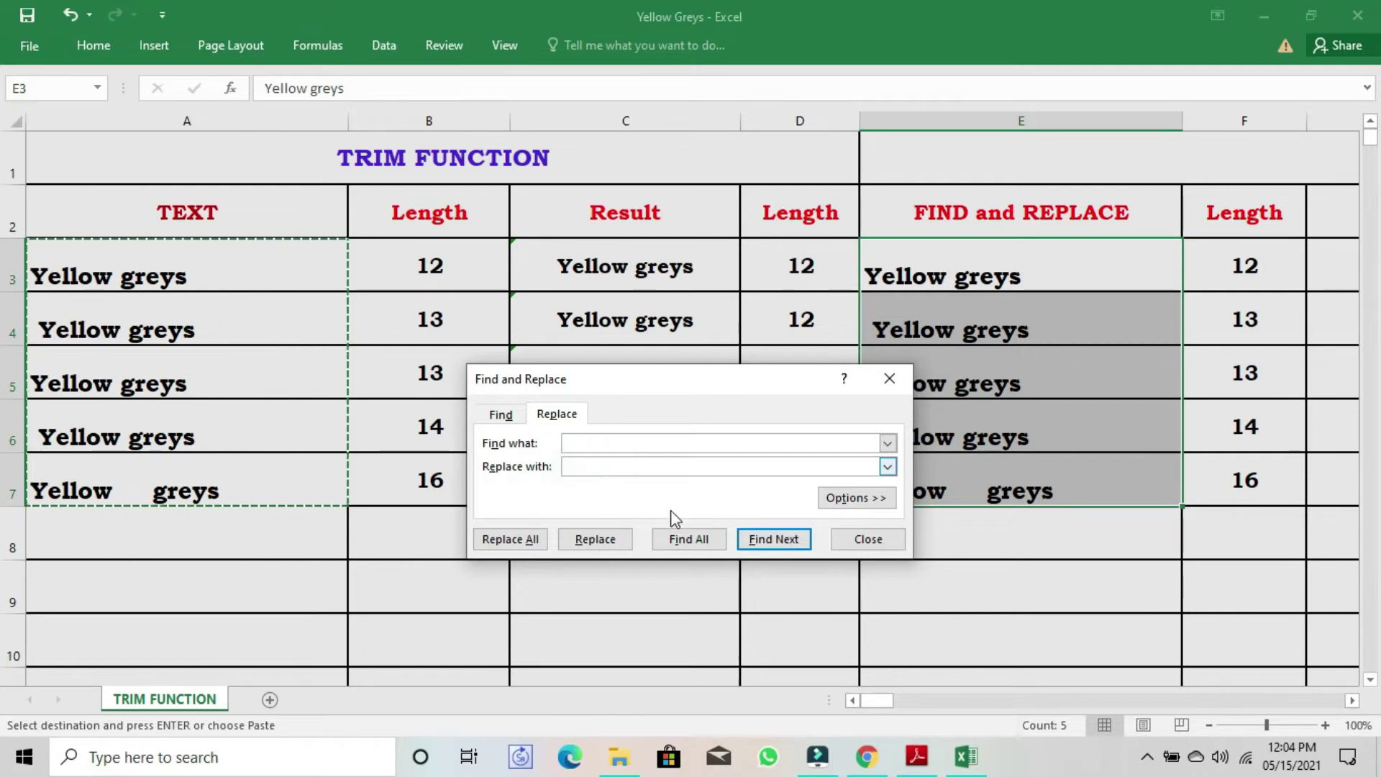
click(524, 545)
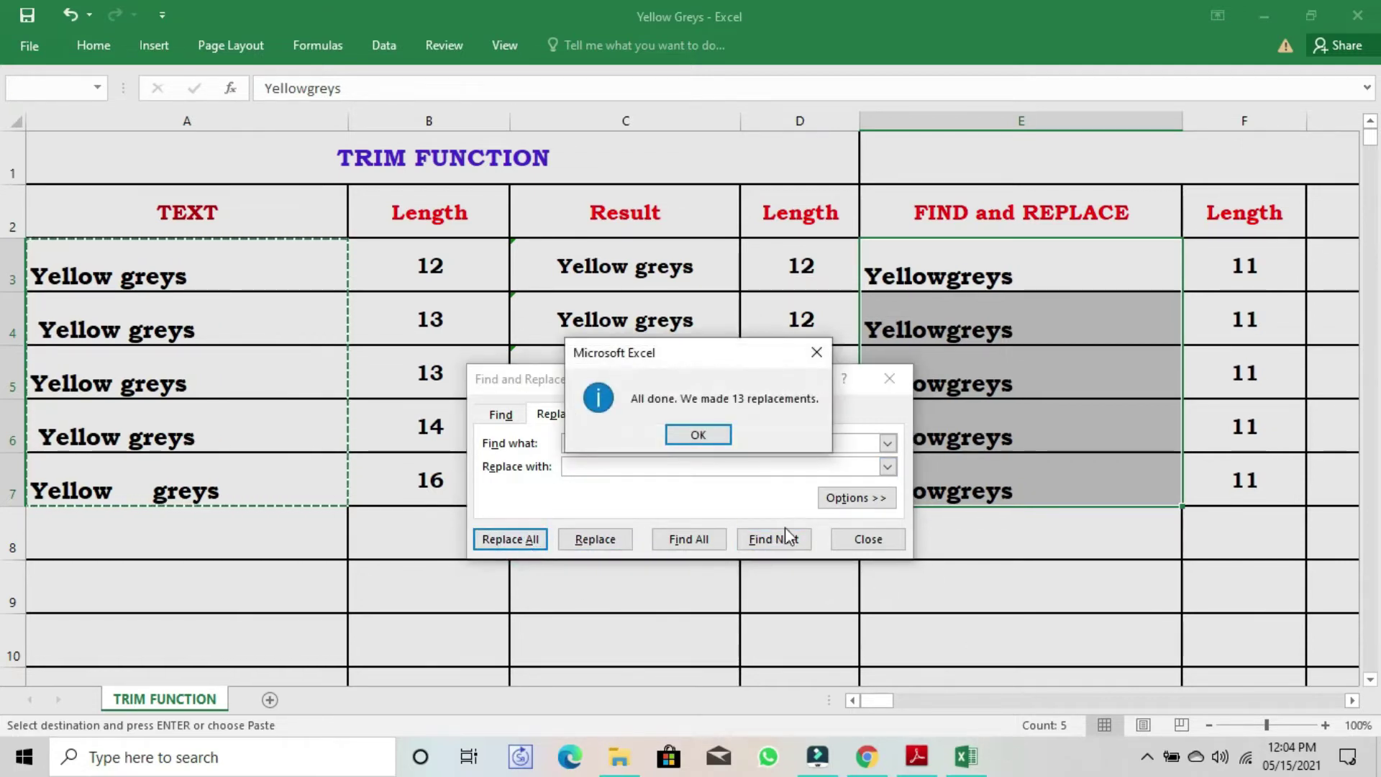
click(709, 440)
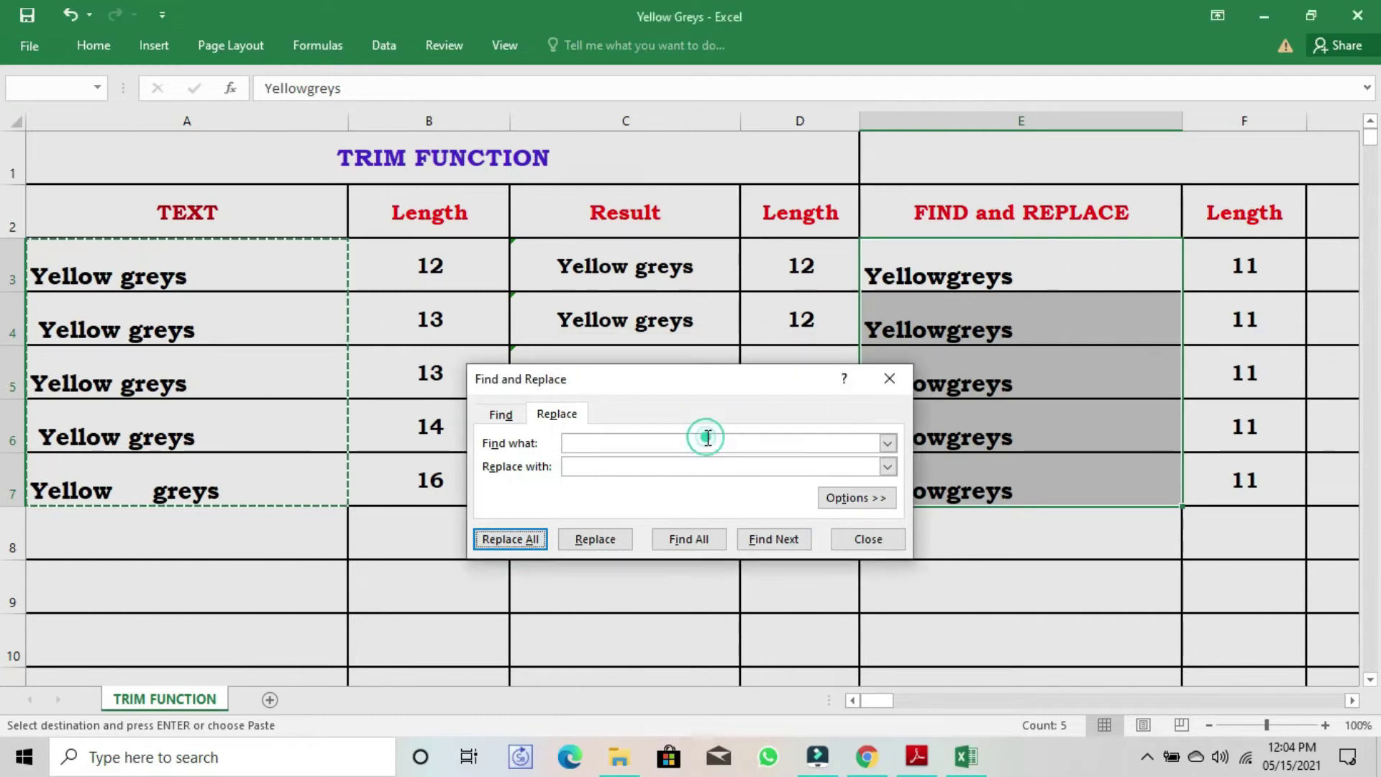
click(856, 537)
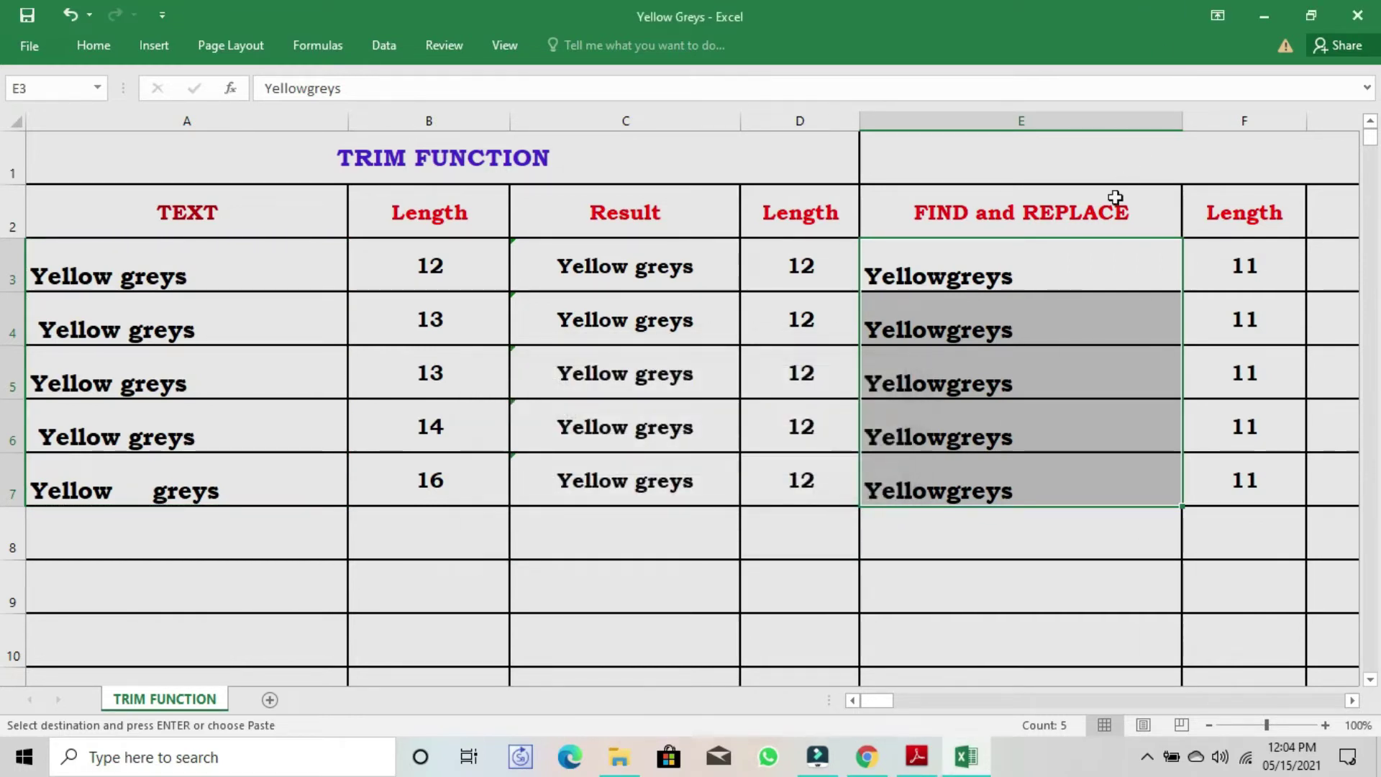
drag(1017, 265, 996, 487)
key(ctrl+v)
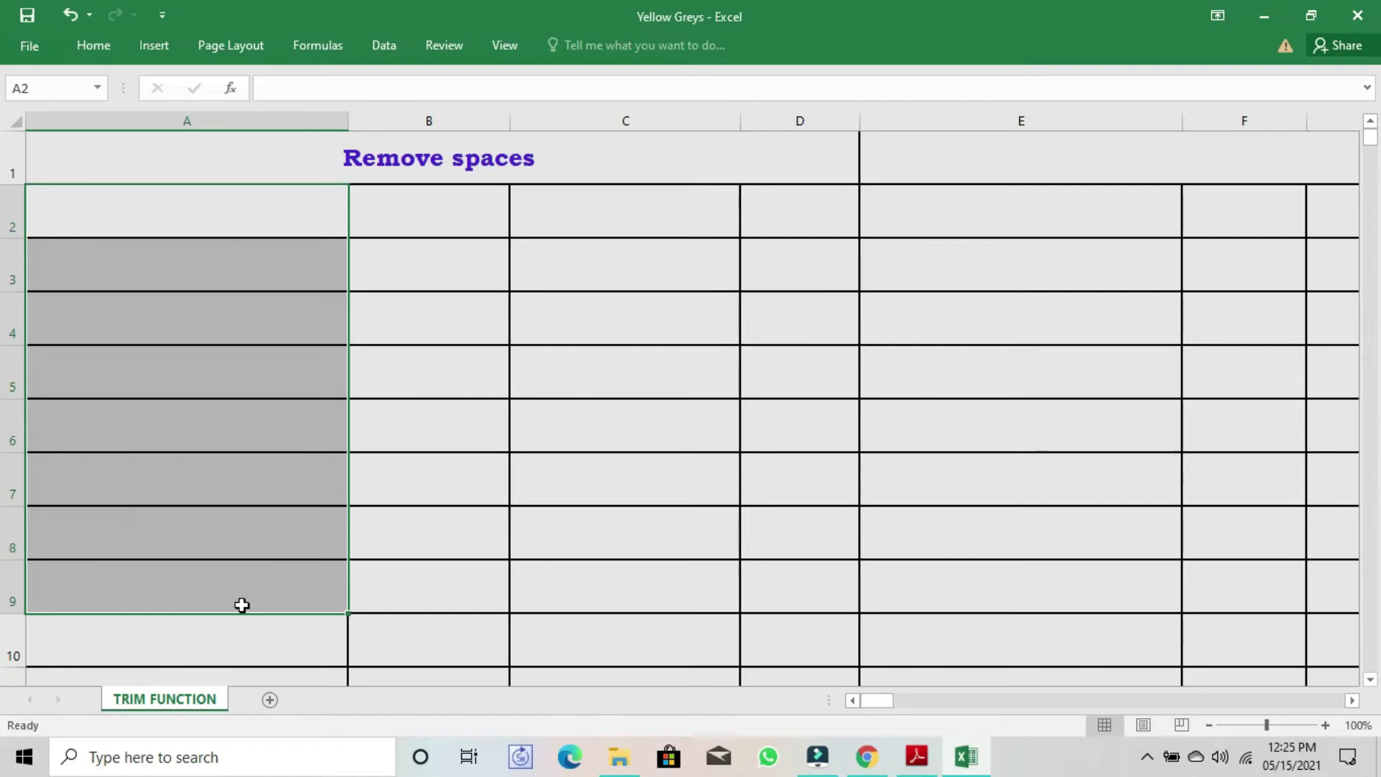
Undo the deletion of the example numbers in A2:A9 and total them in A10 with =SUM(A3:A9)
key(ctrl+z)
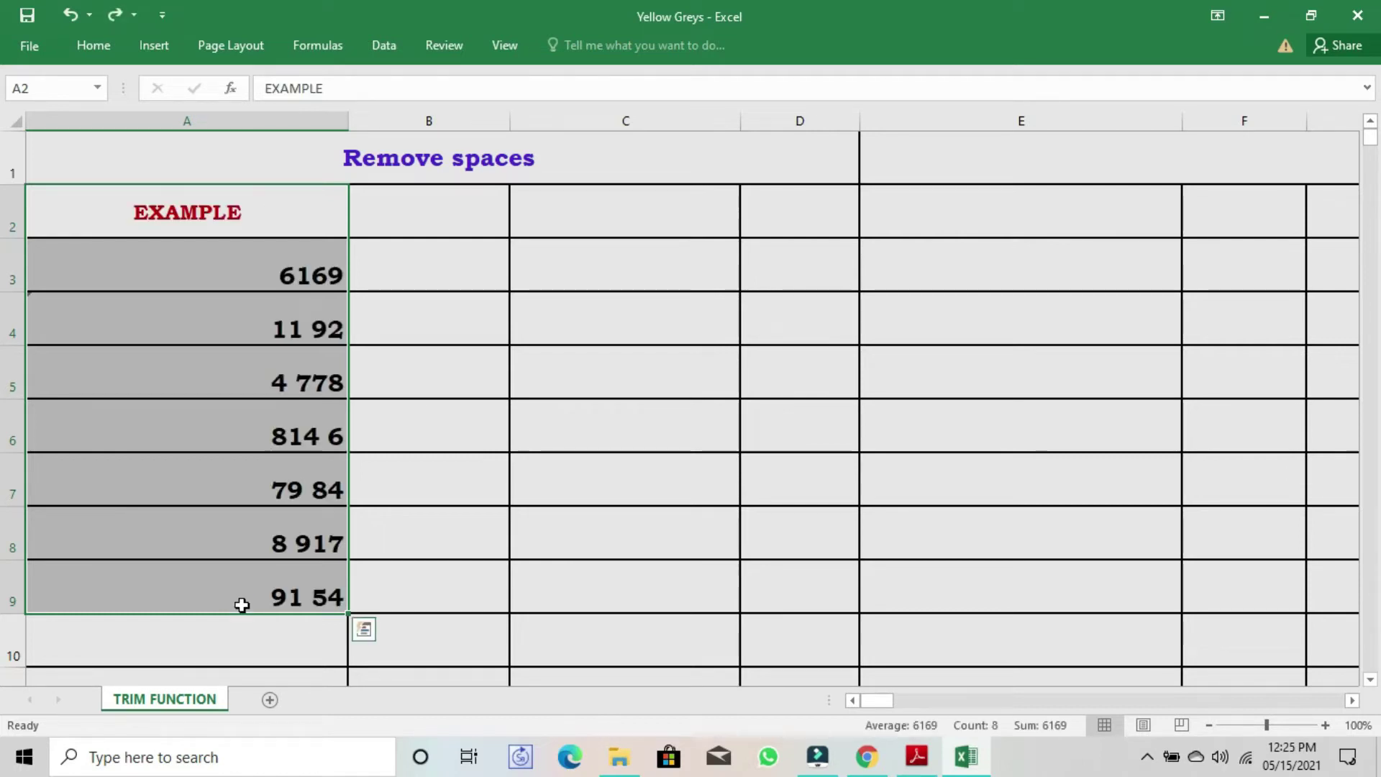
click(171, 653)
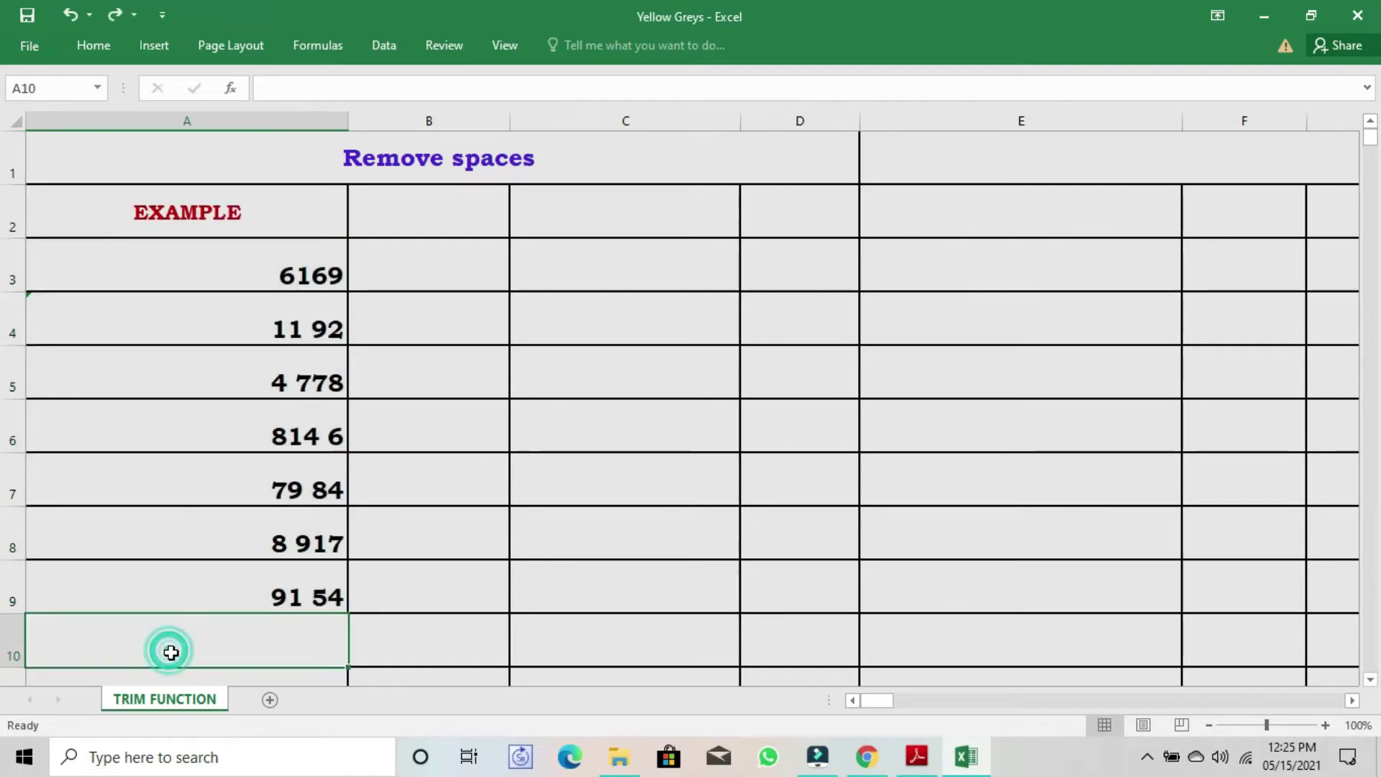
scroll(98, 586, down, 1)
text(=sum)
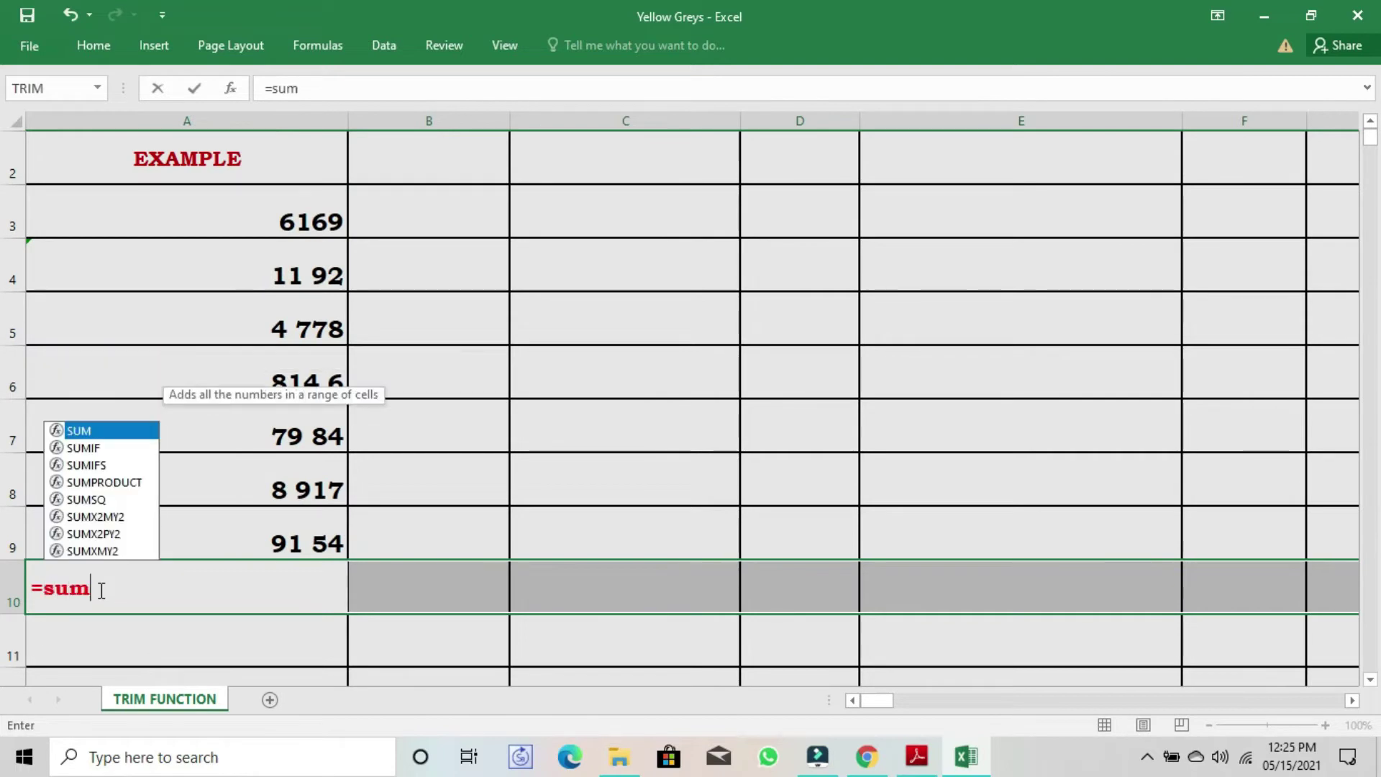
text(()
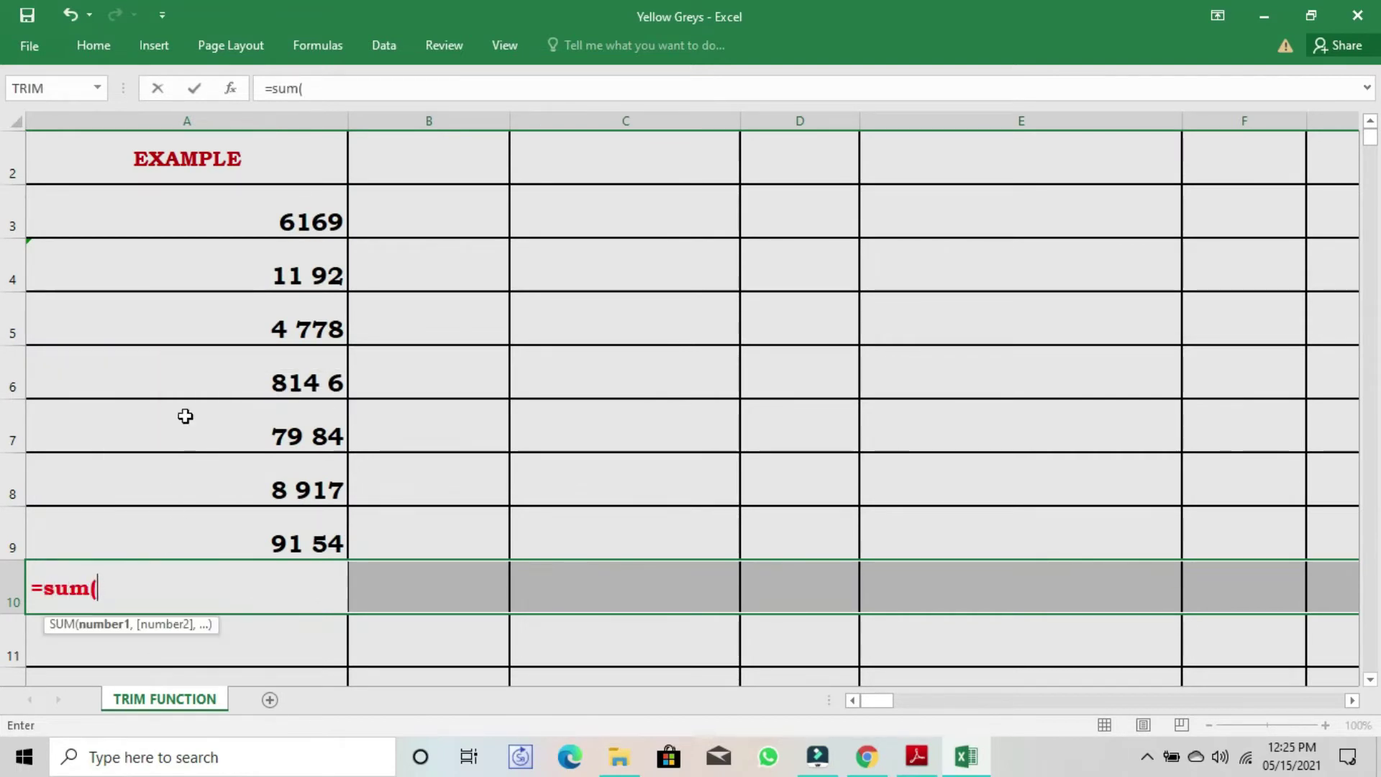
drag(272, 225, 273, 531)
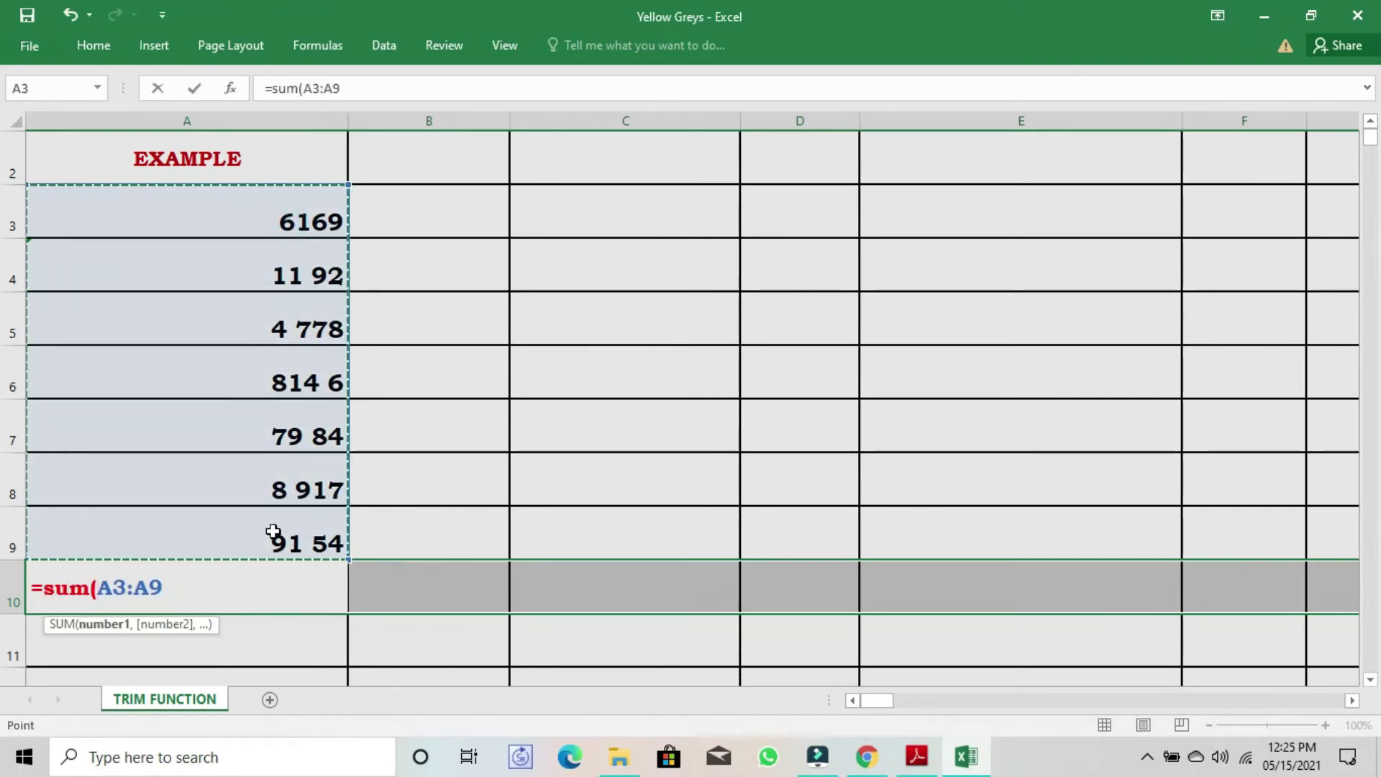
text())
key(Tab)
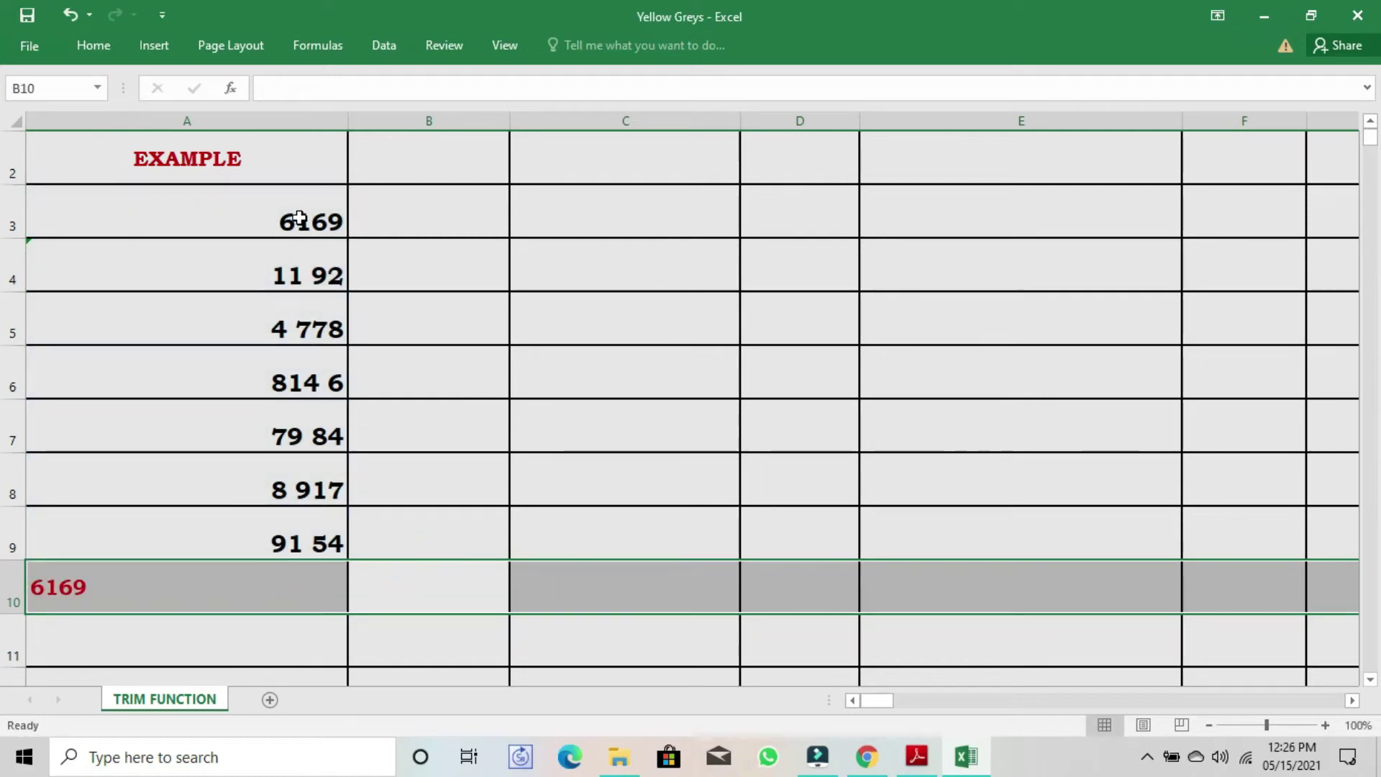
drag(299, 218, 306, 520)
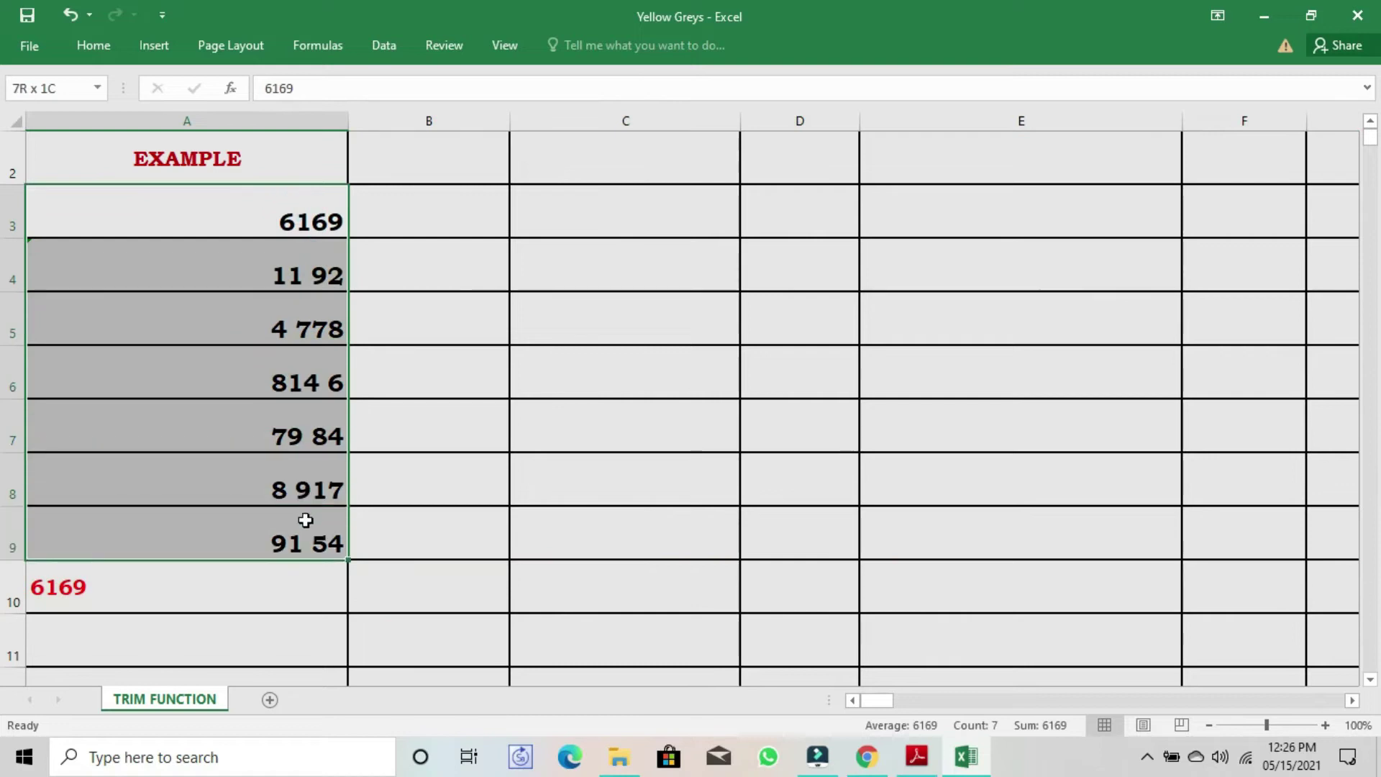
click(222, 600)
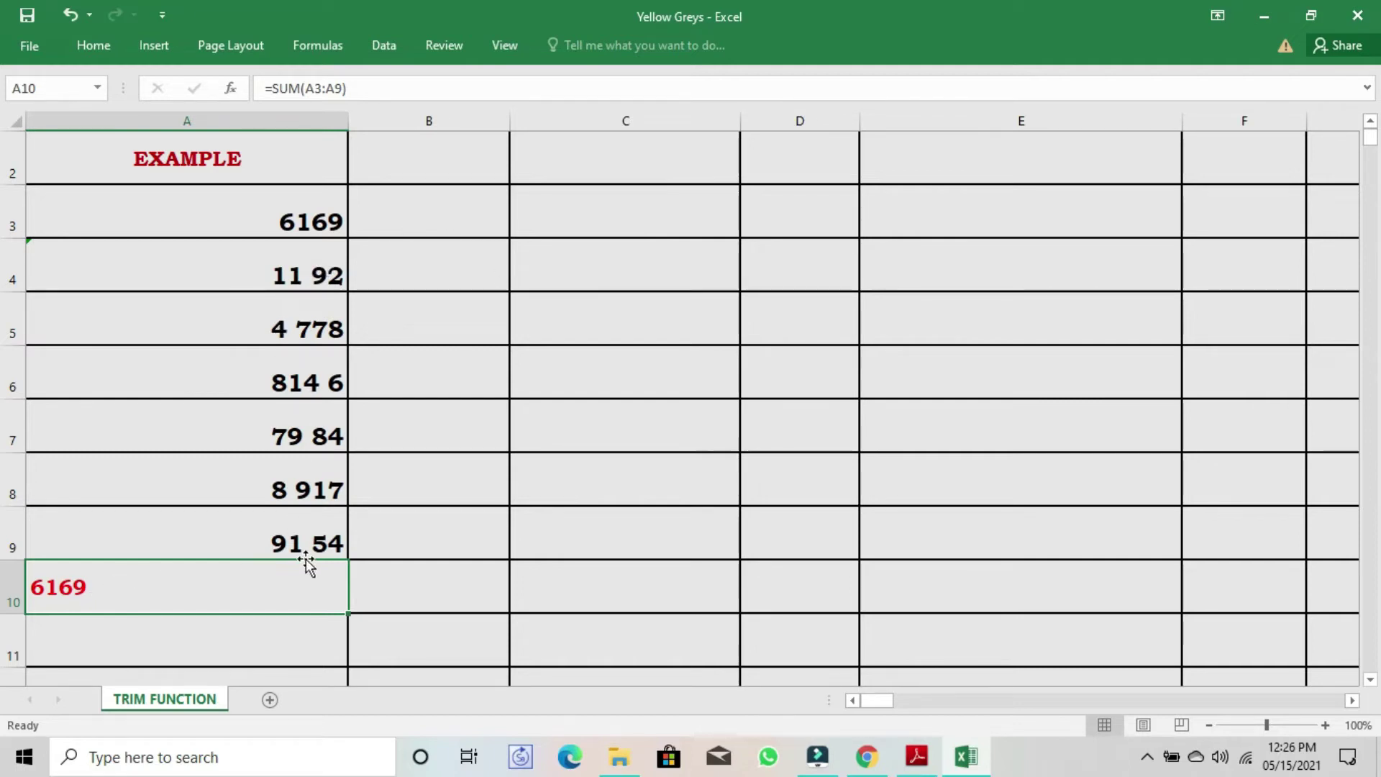
Enter the formula =LEN(A3) in B3 and fill it down through B9 to check the character counts
click(423, 230)
text(=len)
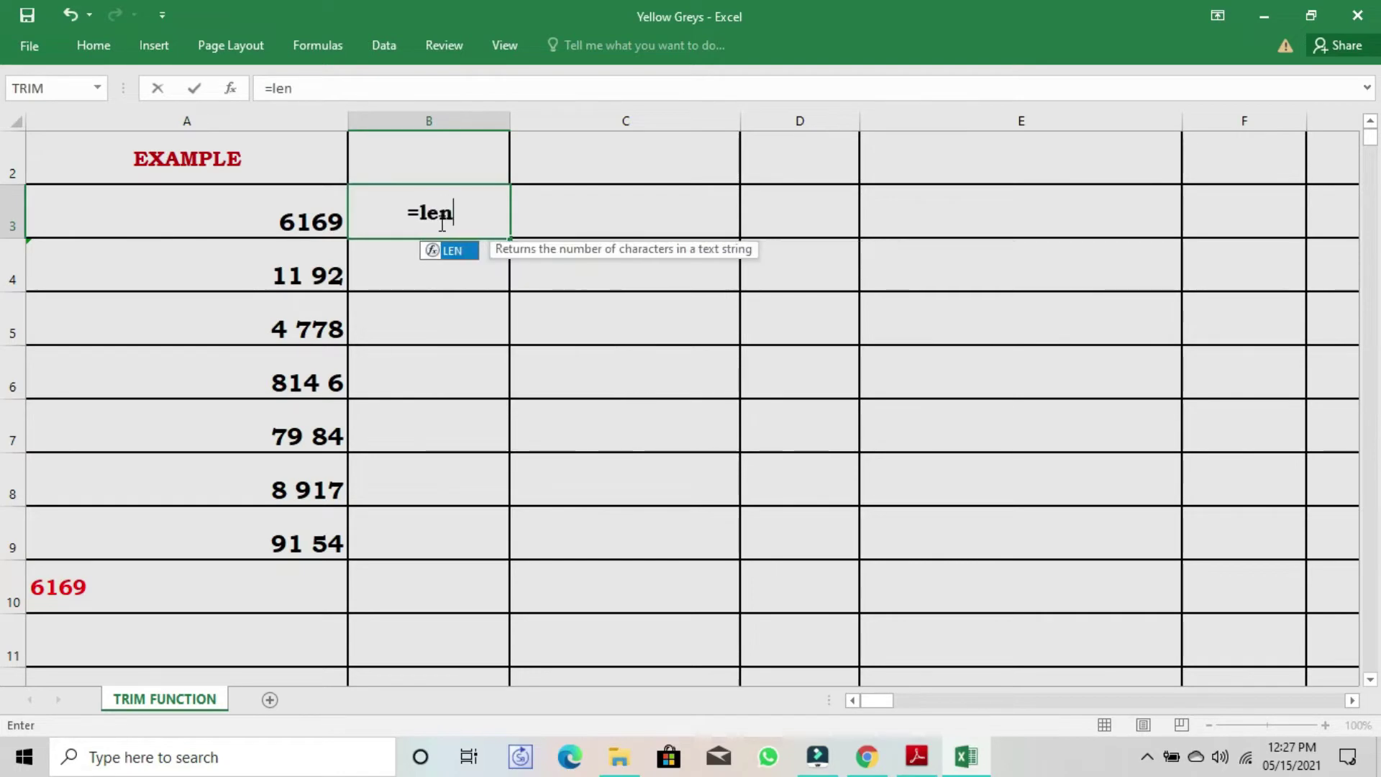
text(()
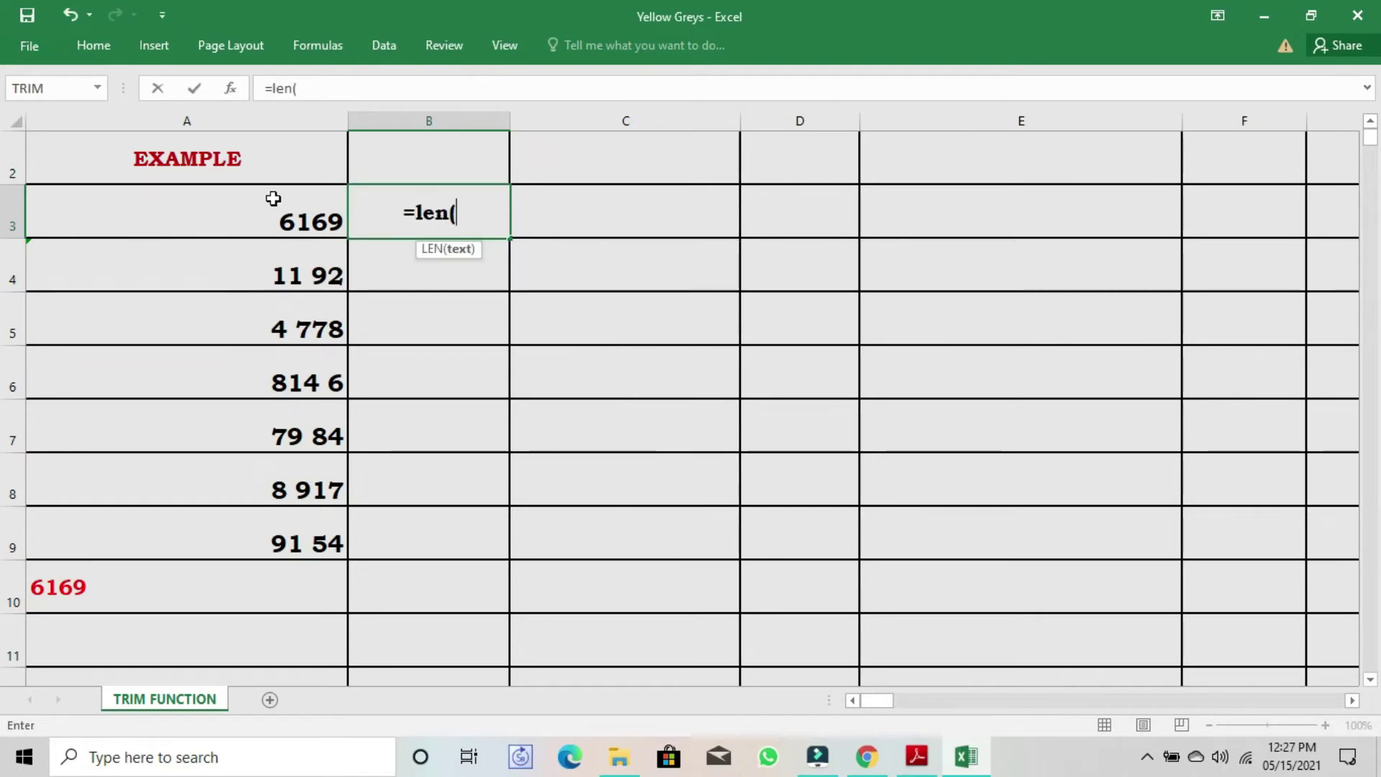
click(281, 219)
key(Return)
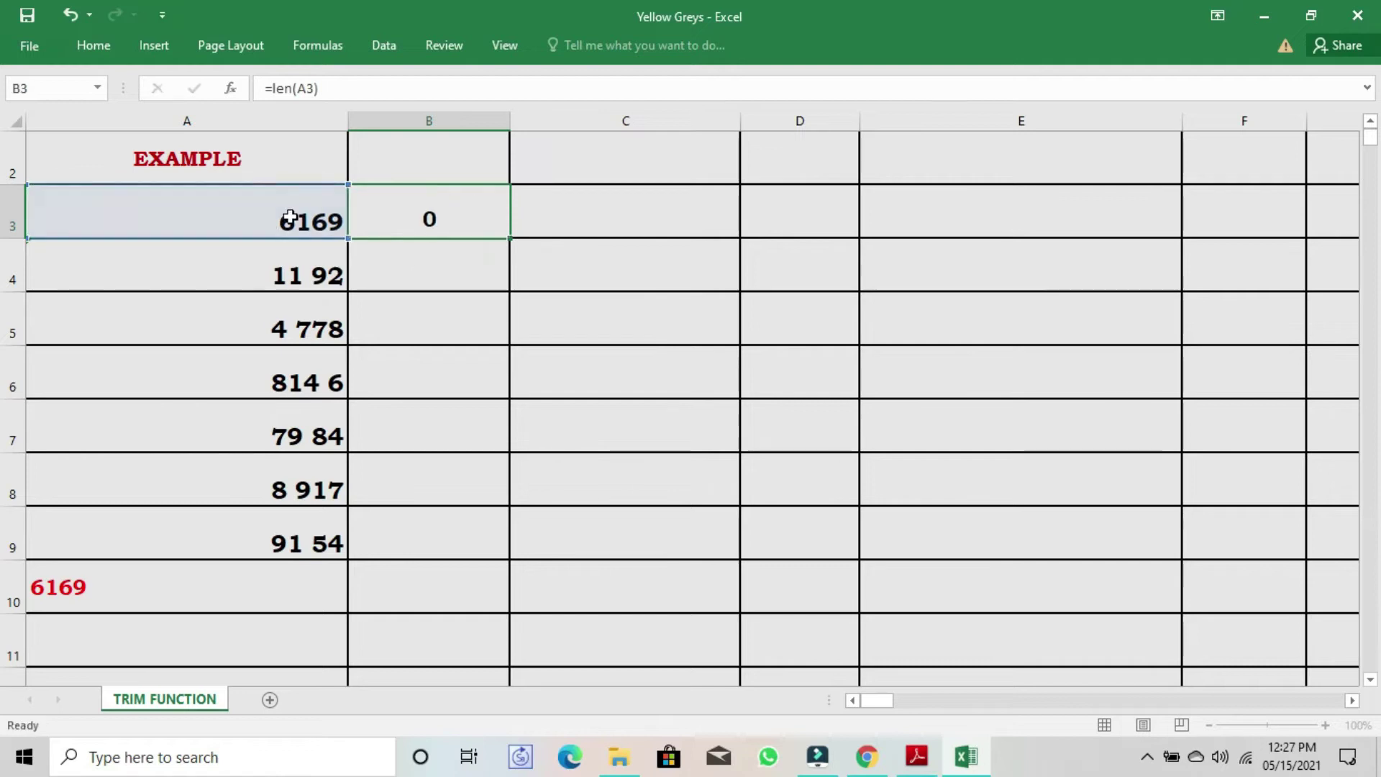
click(425, 213)
double_click(511, 238)
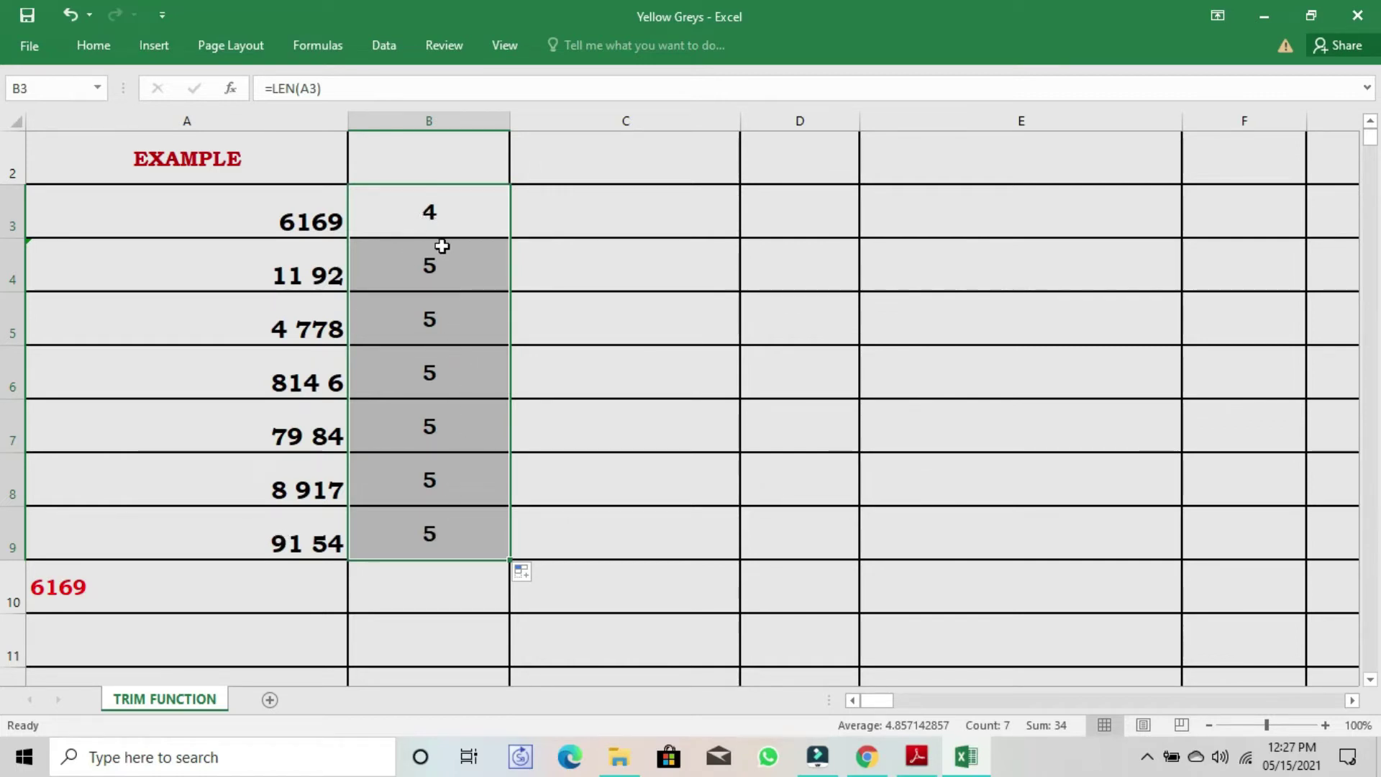
drag(445, 214, 456, 523)
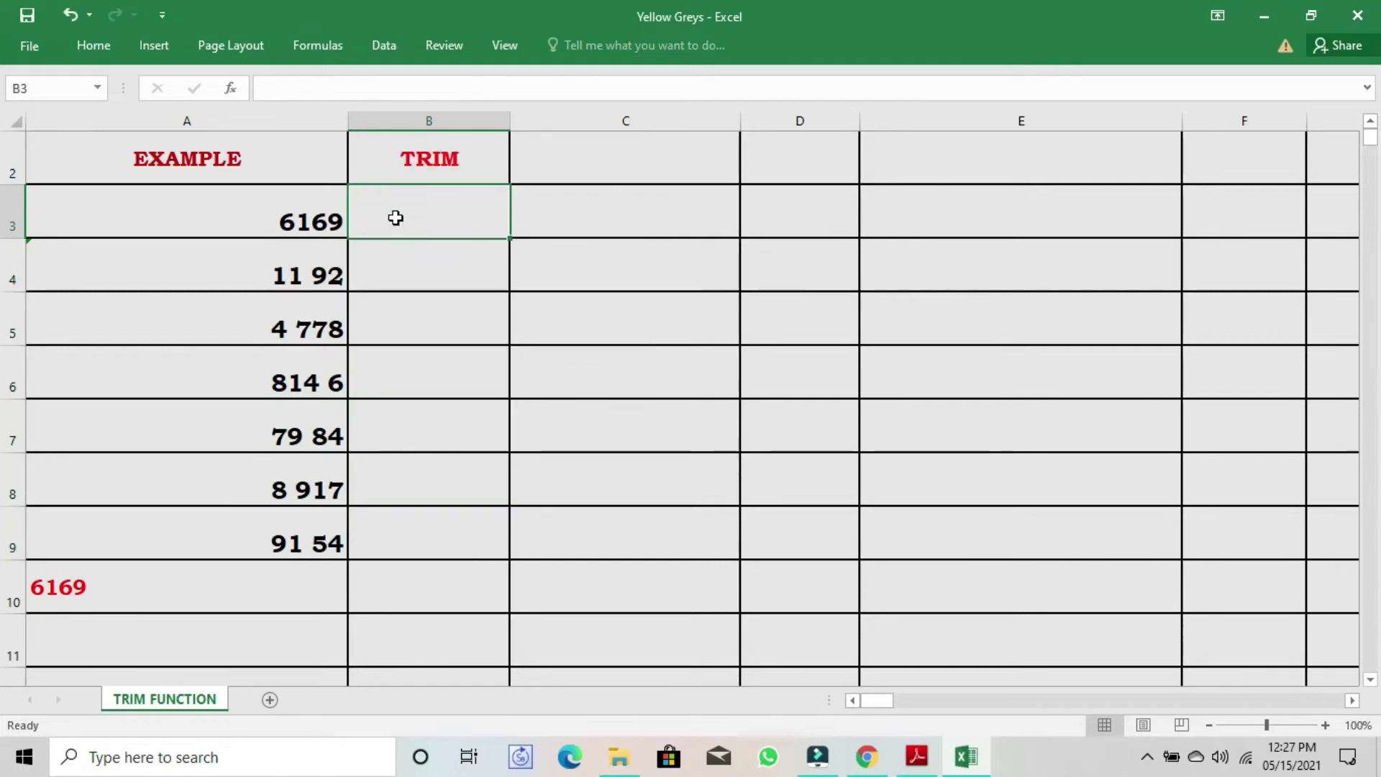
Enter the formula =TRIM(A3) in B3 and fill it down through B9
text(=)
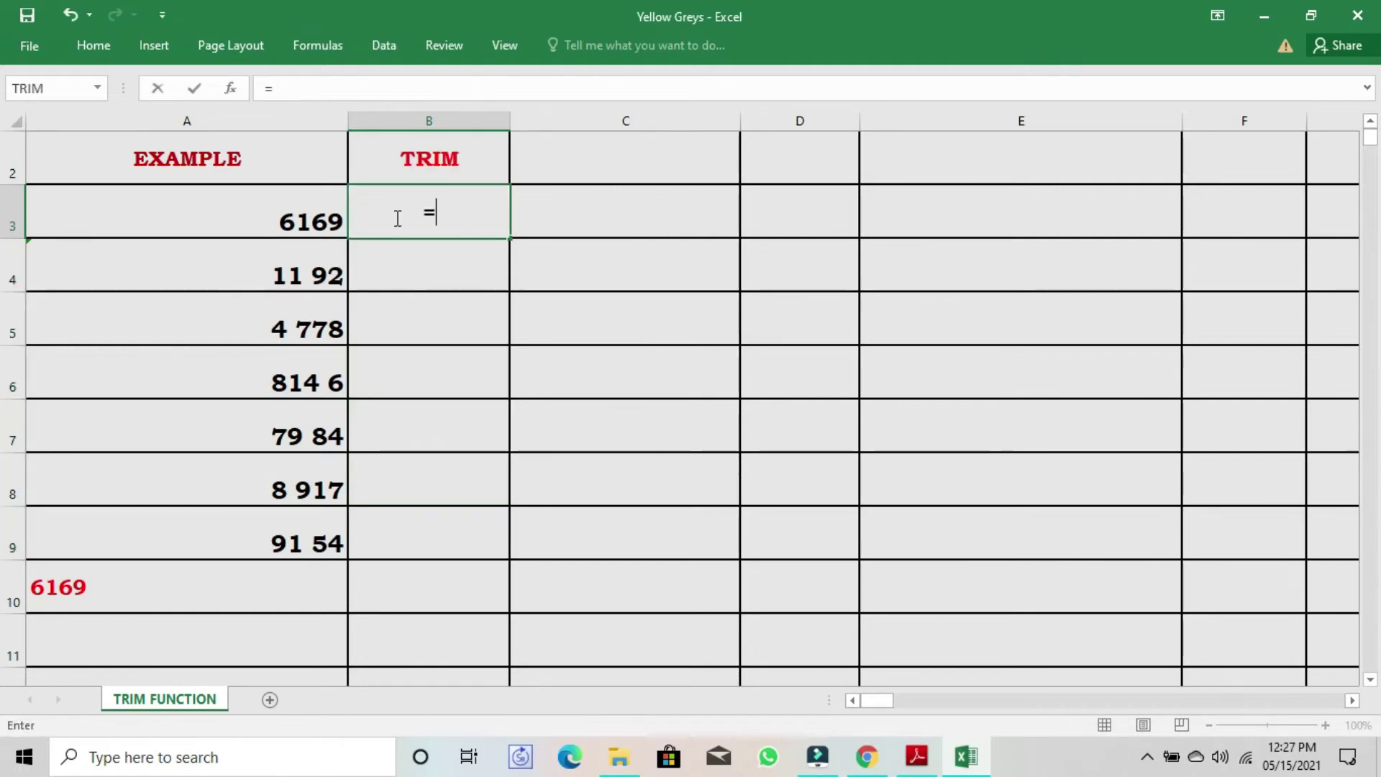
text(trim()
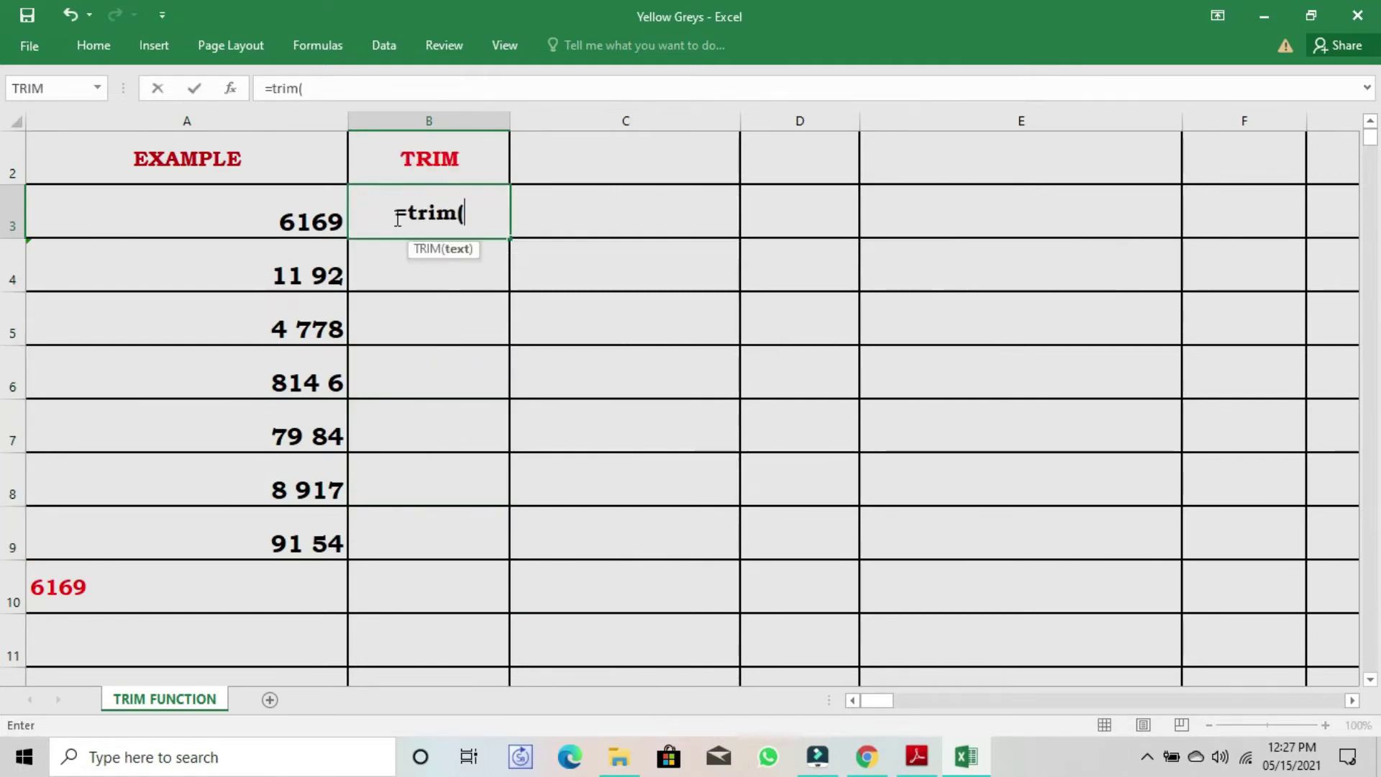
click(317, 226)
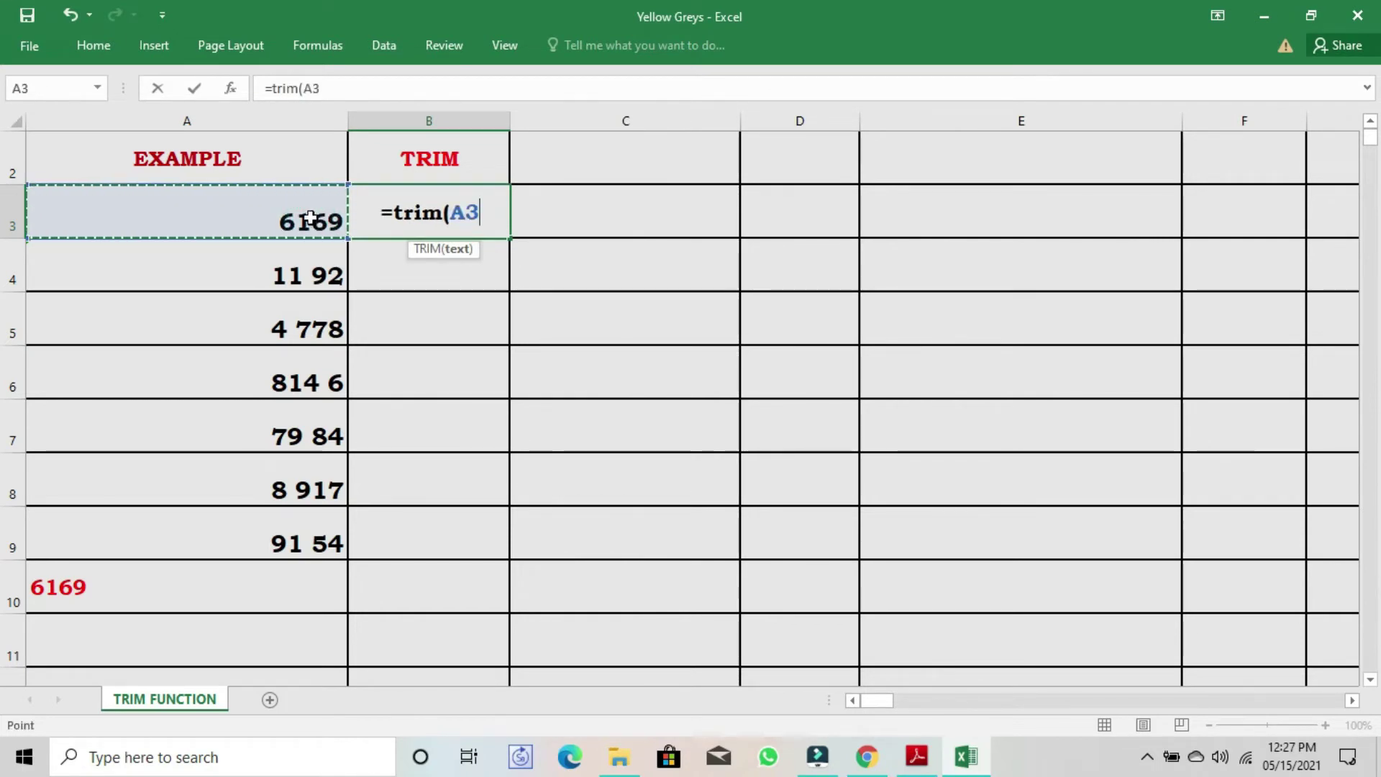
text())
key(Return)
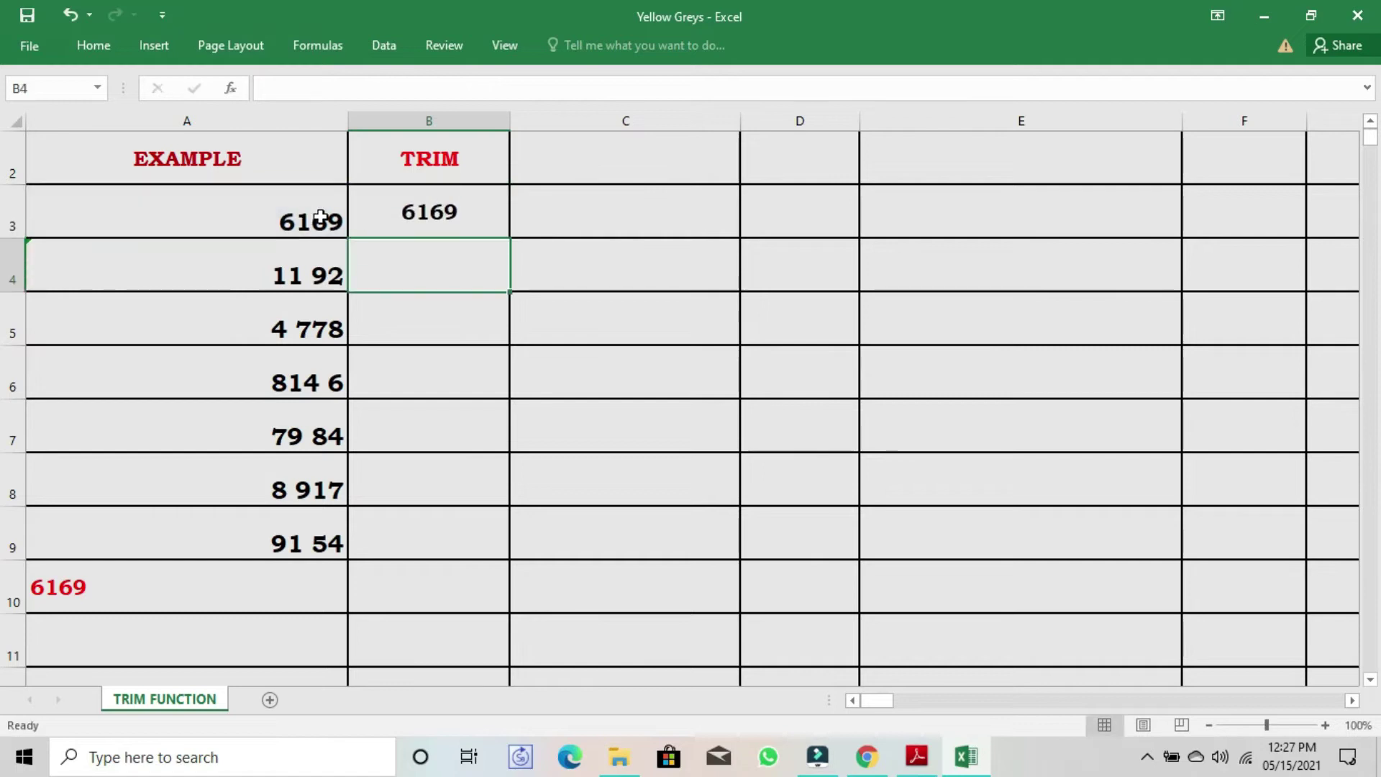
click(420, 231)
drag(508, 239, 478, 549)
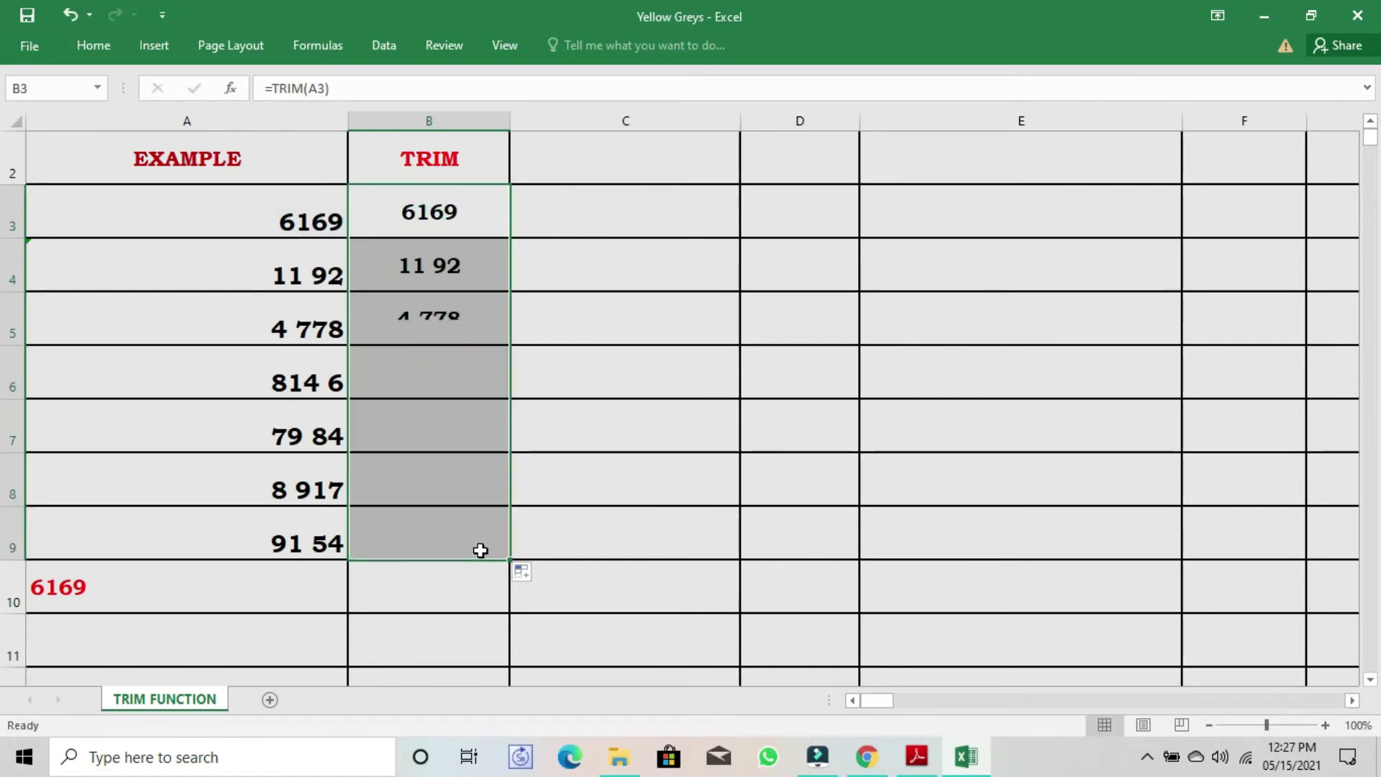
Enter the column heading LENGTH in C2, beside the TRIM column
click(593, 174)
text(LE)
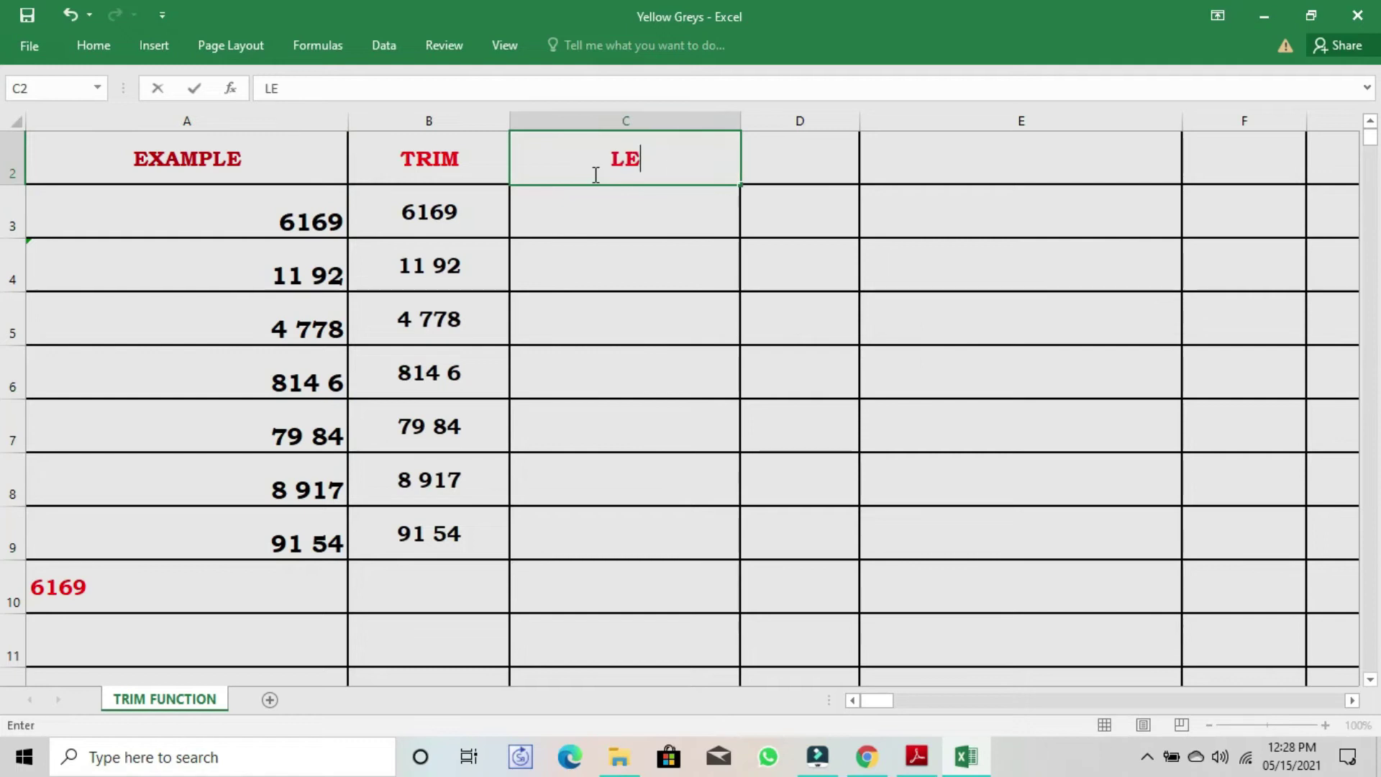
text(NGTH)
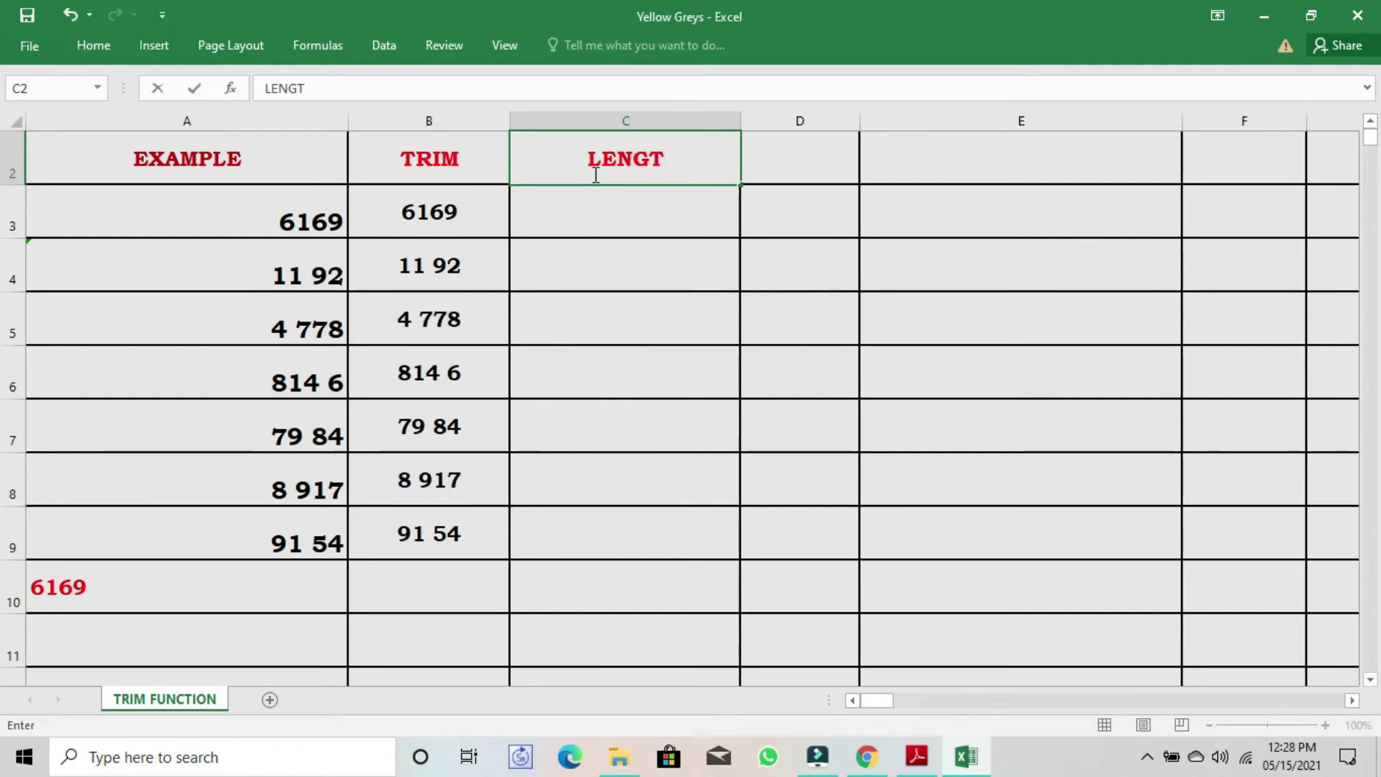
Enter the formula =LEN(B3) in C3 and fill it down through C9
click(590, 207)
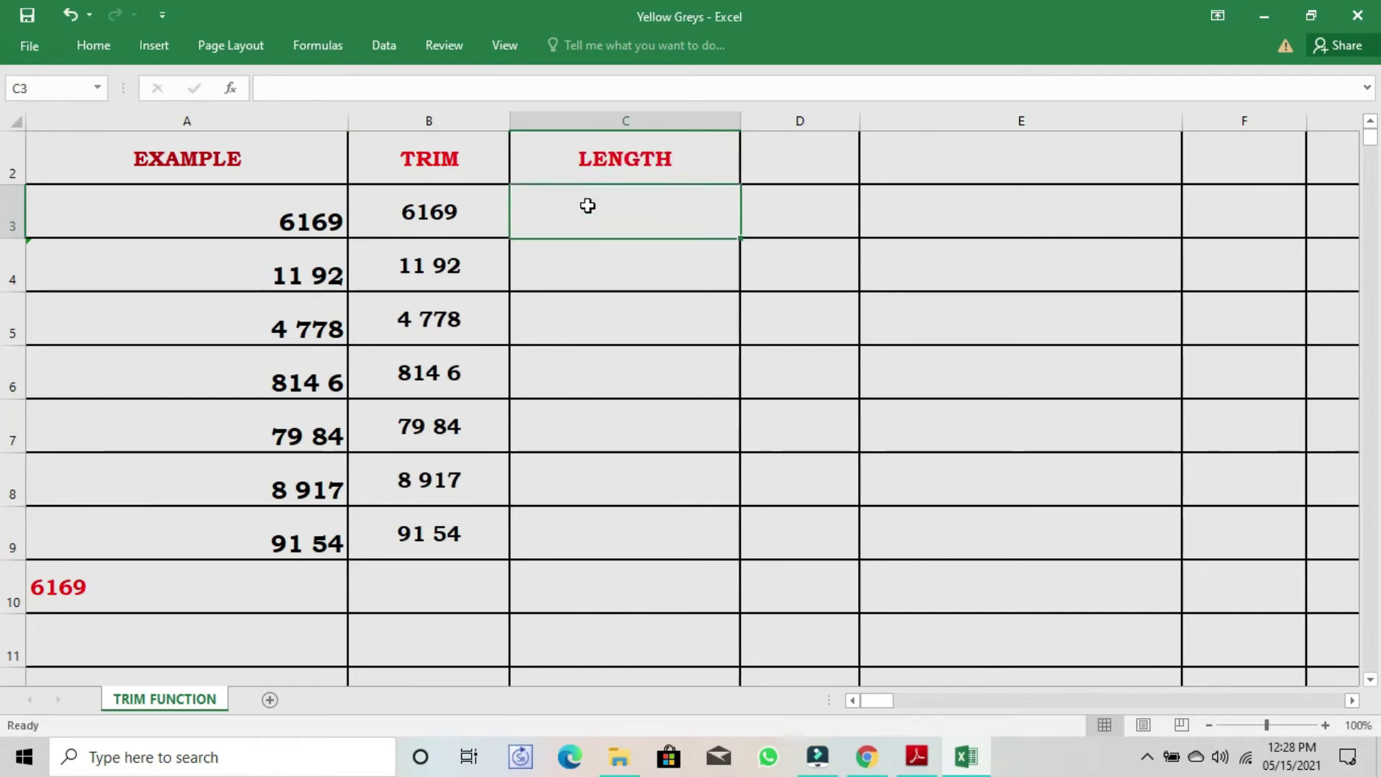
text(=len)
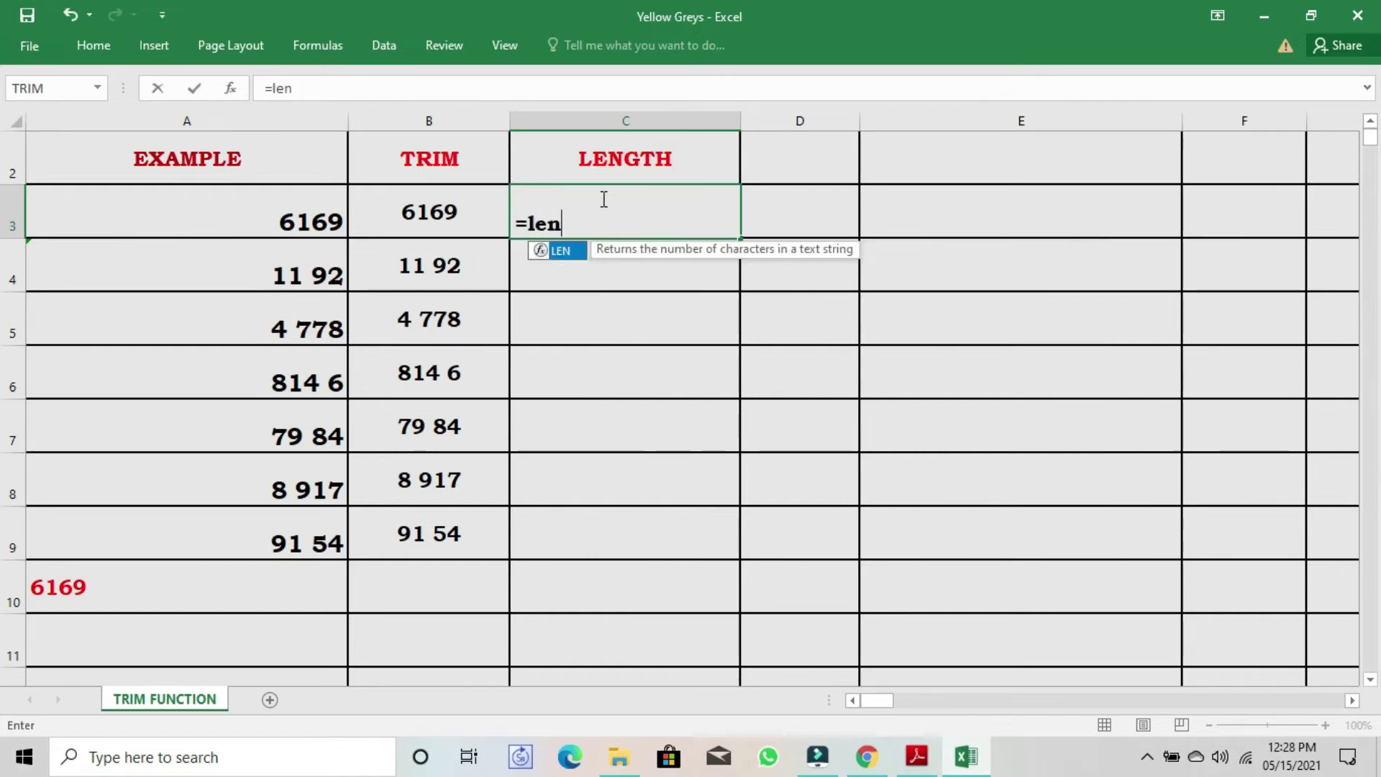
text(()
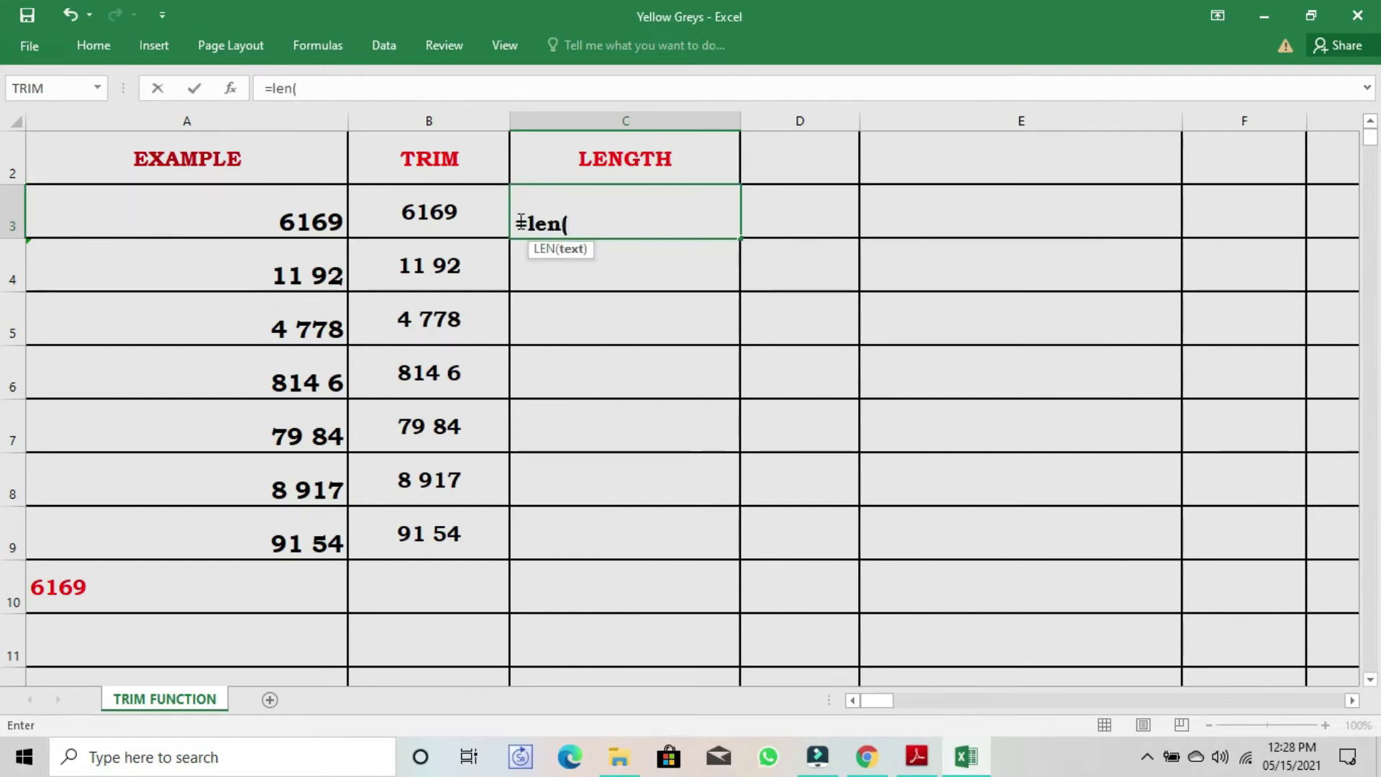
click(468, 214)
text())
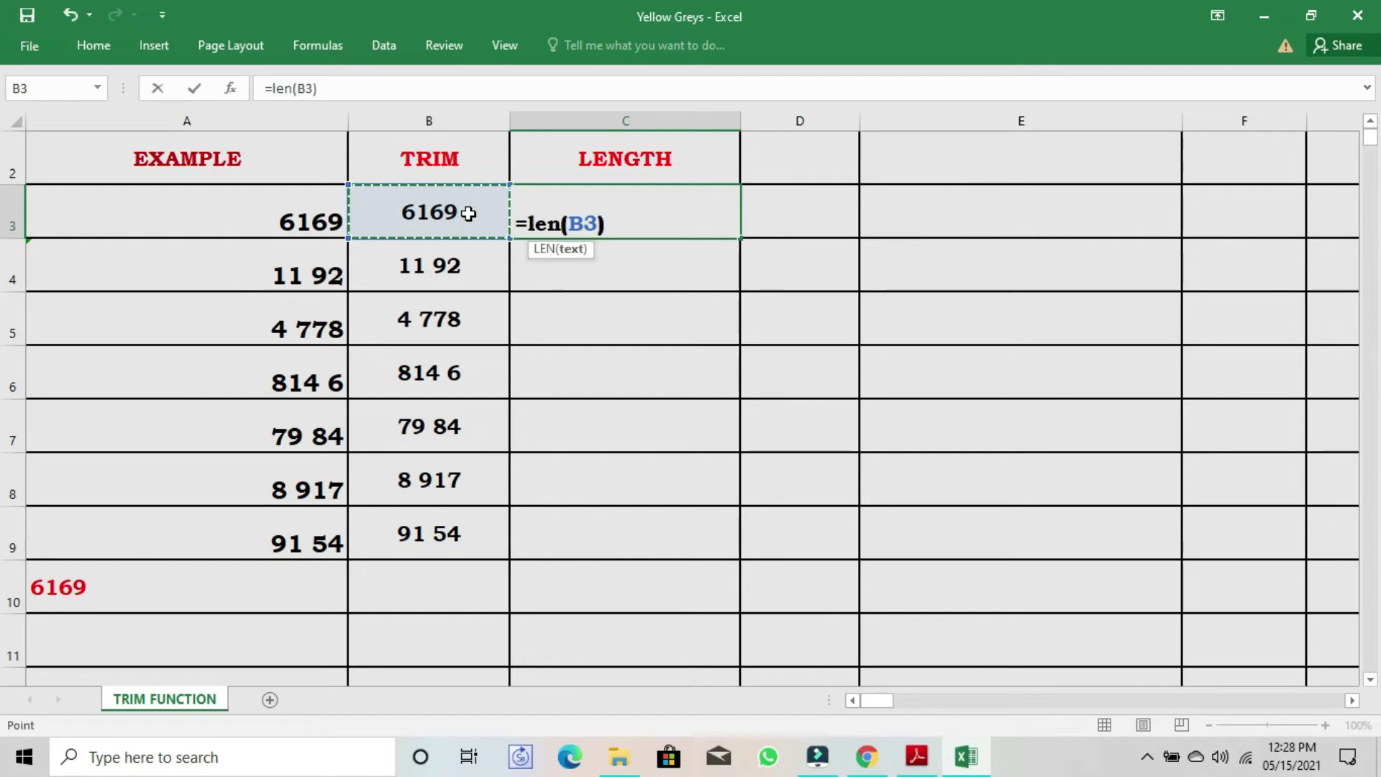
key(Return)
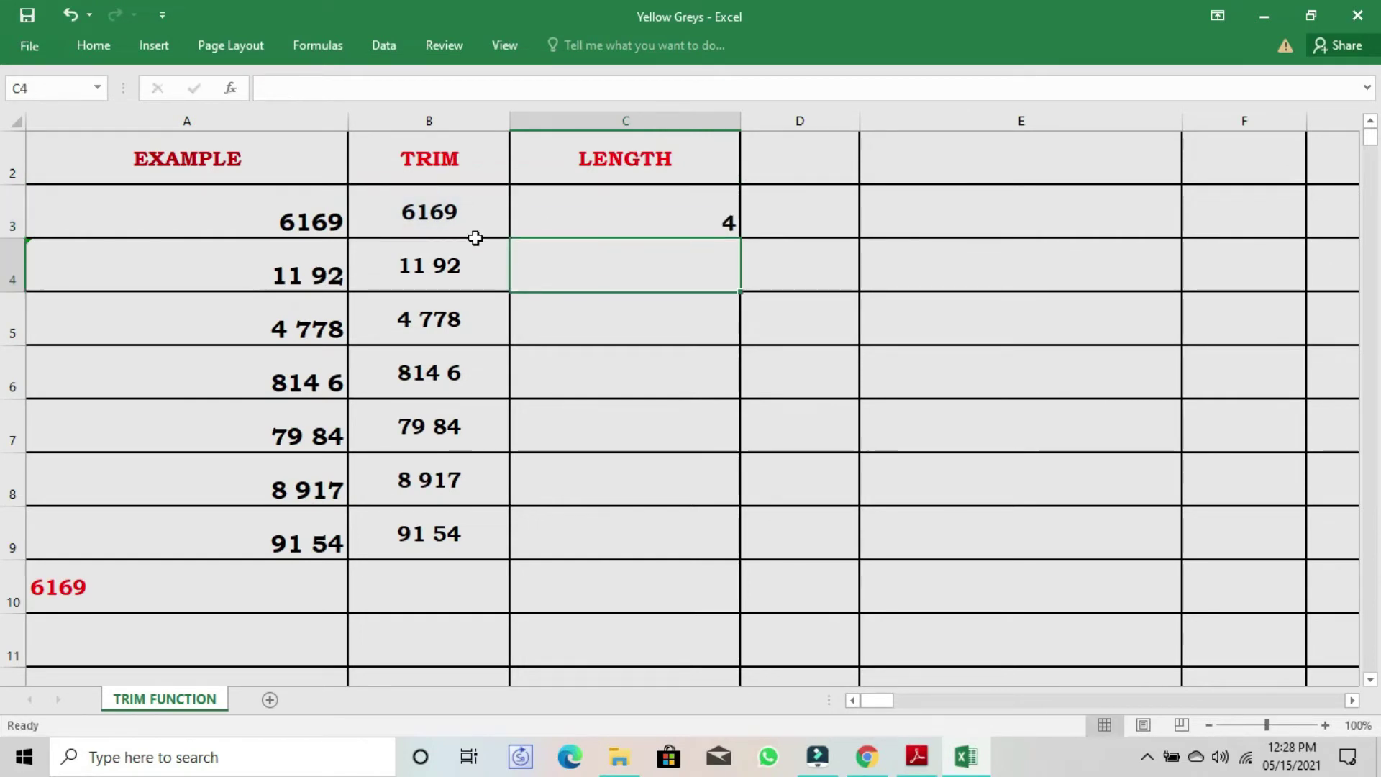
click(569, 227)
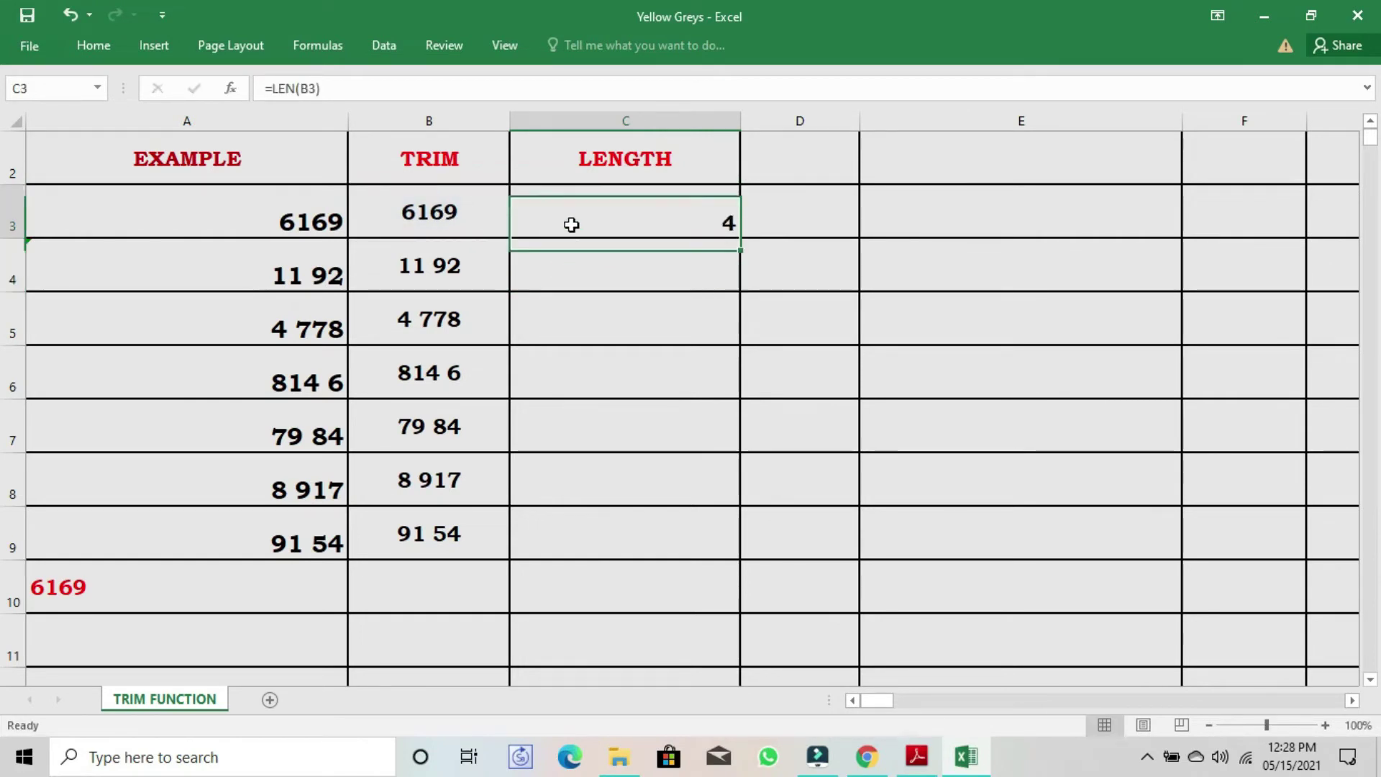
double_click(743, 240)
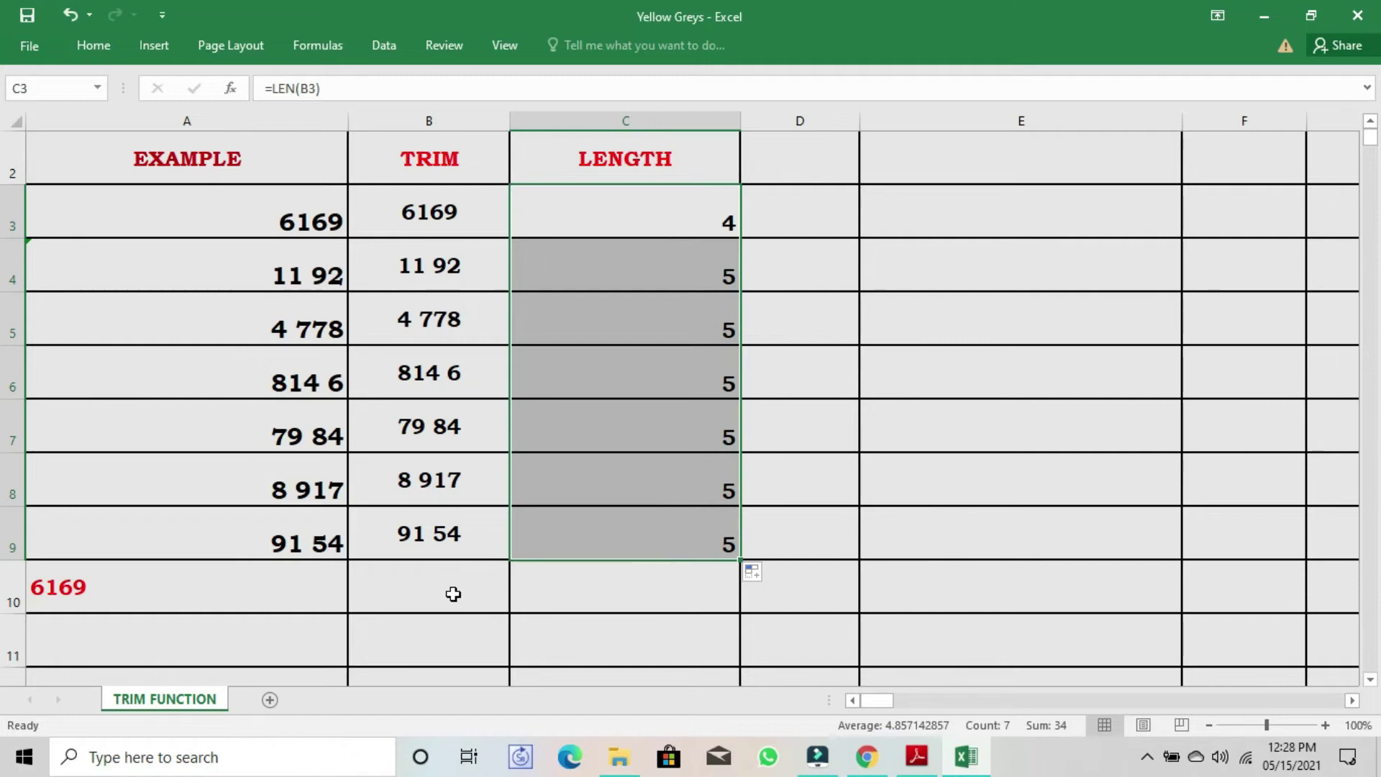
Copy the SUM formula from A10 across to B10 and check that it refers to B3:B9
click(302, 602)
drag(346, 617, 487, 617)
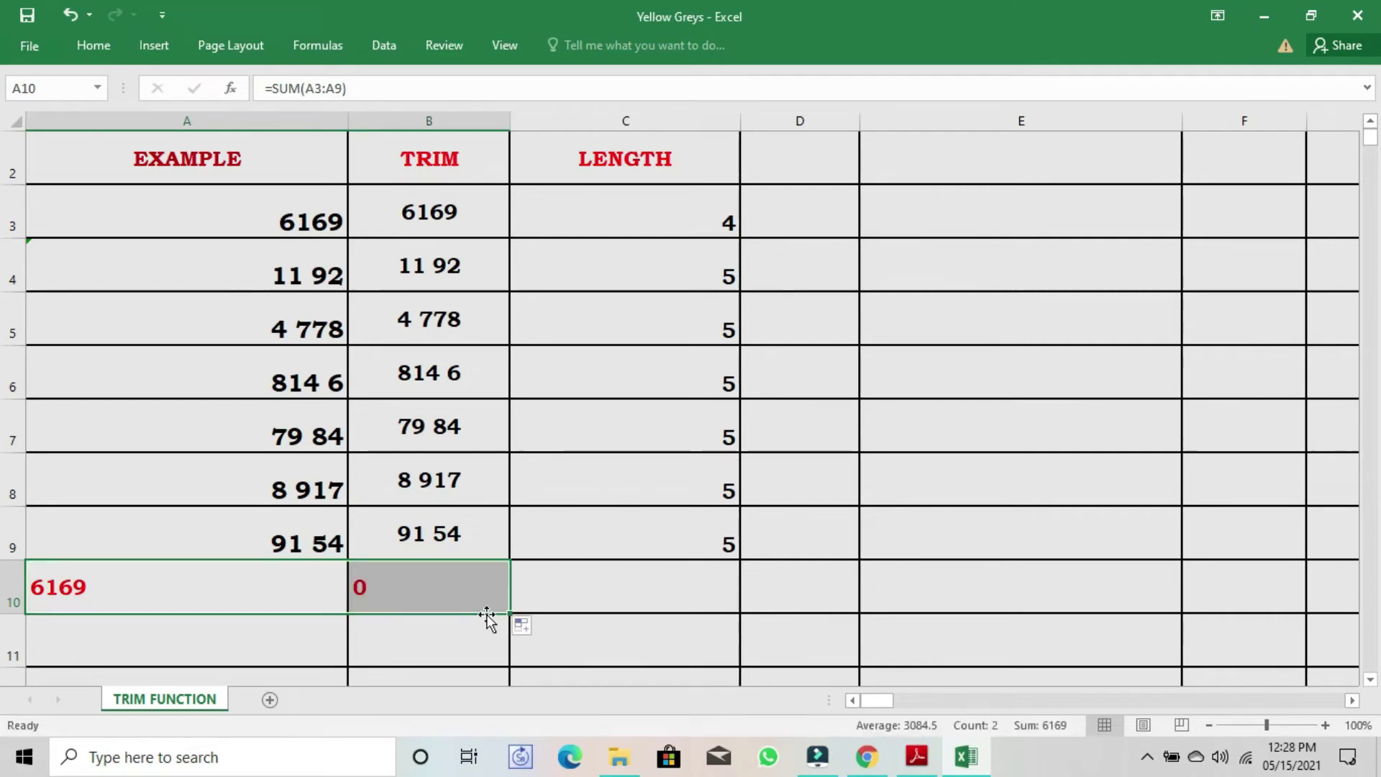
click(405, 591)
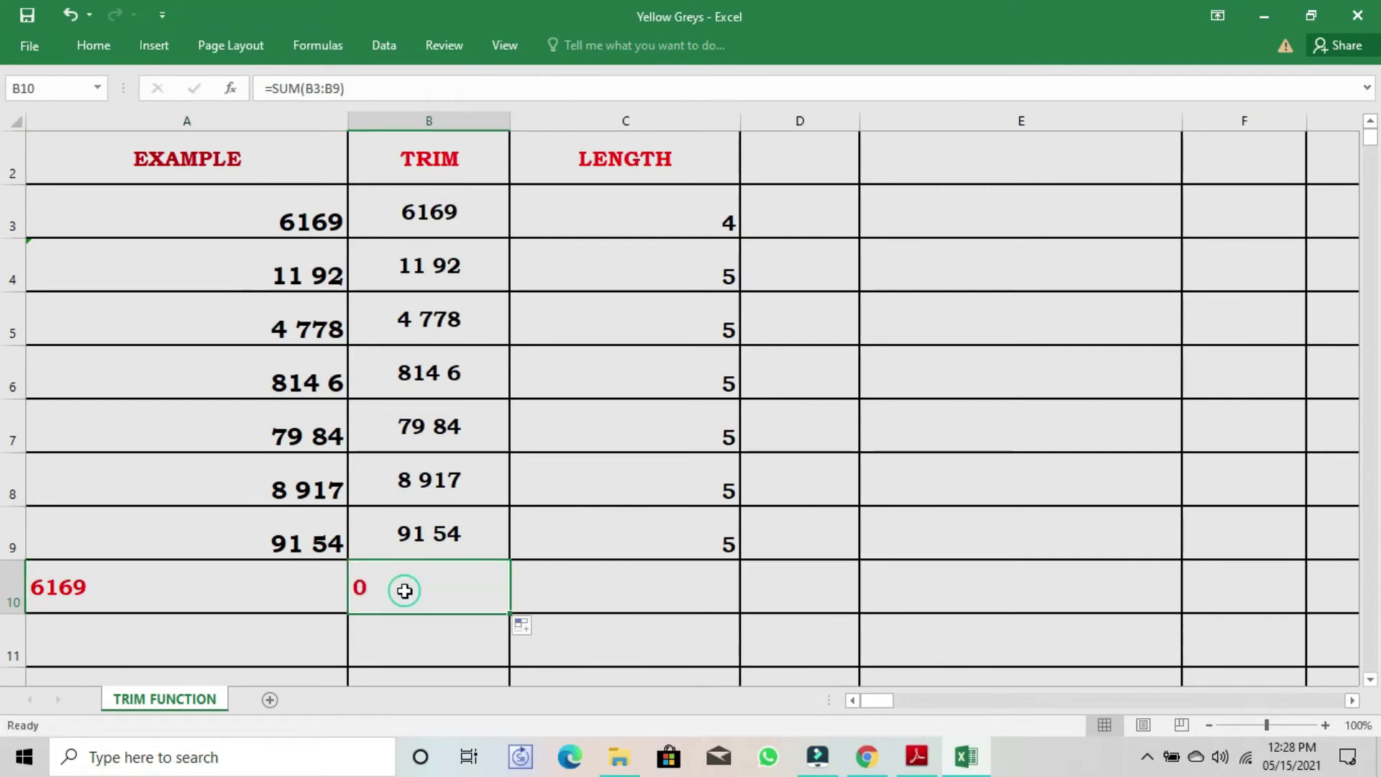
double_click(405, 590)
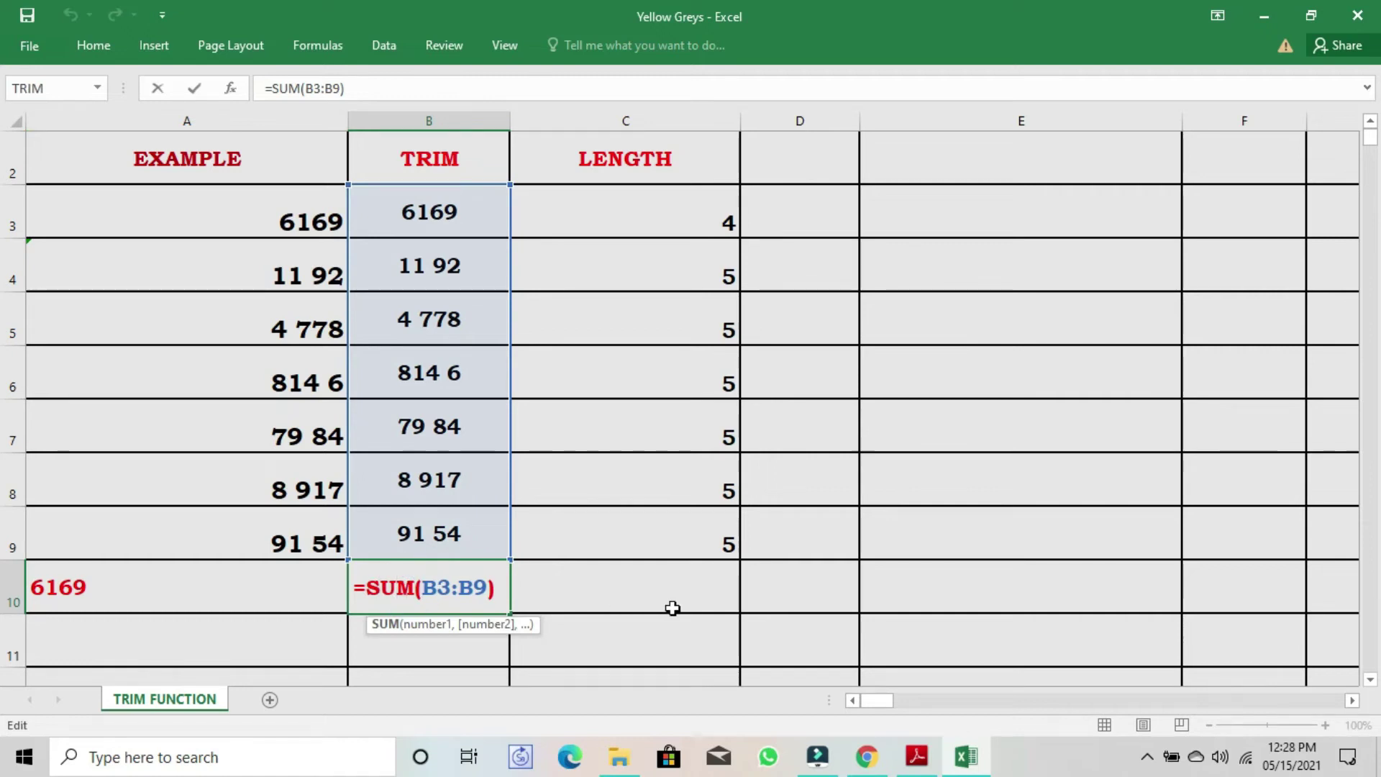
key(Return)
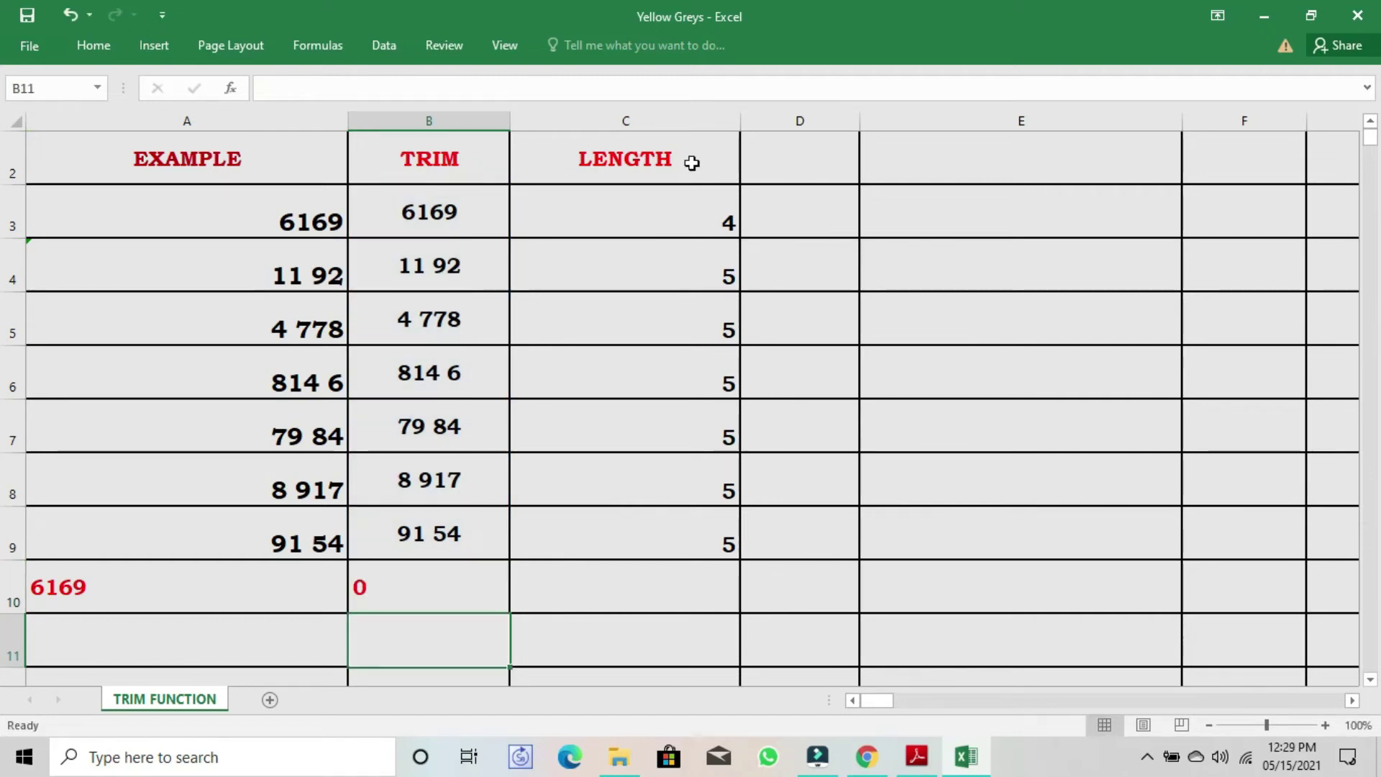
Clear the LENGTH column in C2:C9 and enter the heading SUBSTITUTE in C2
drag(692, 162, 712, 522)
key(Delete)
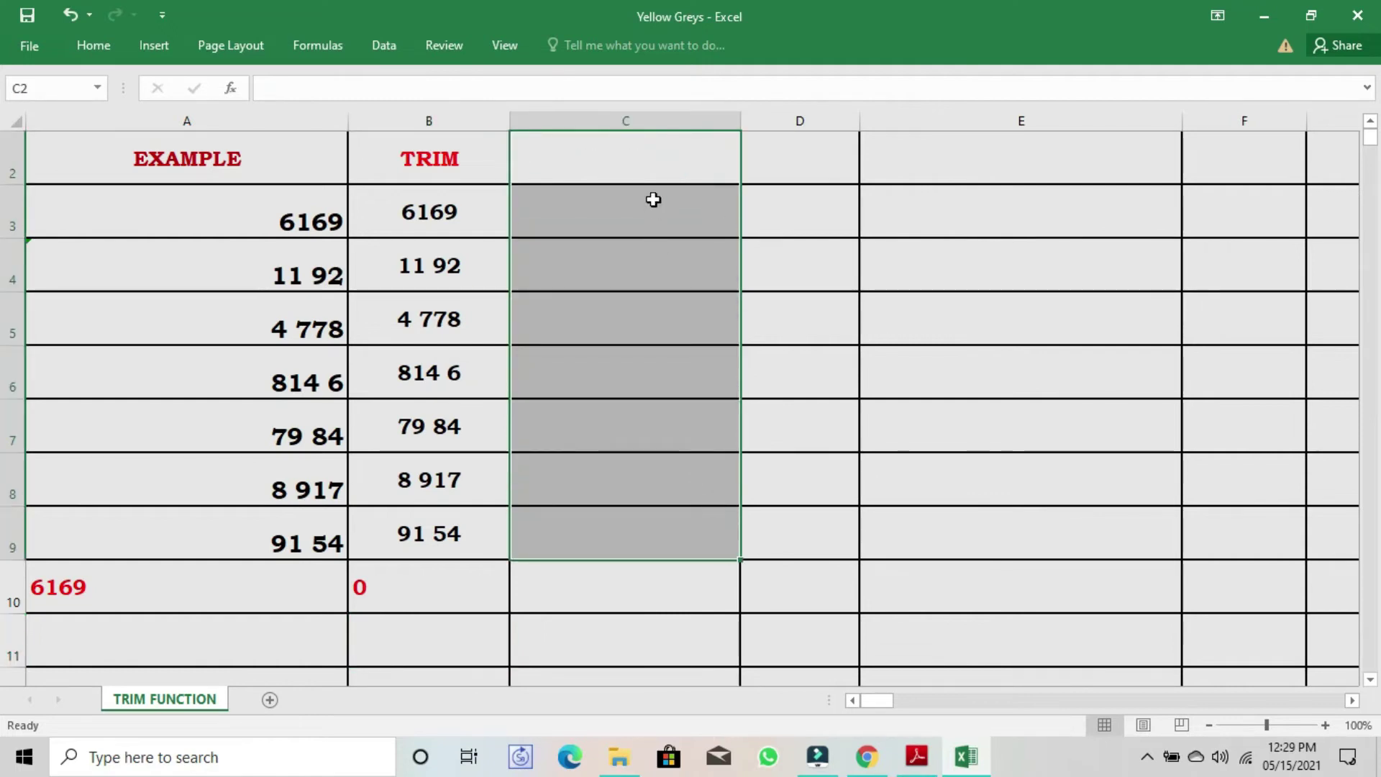
click(653, 170)
text(SU)
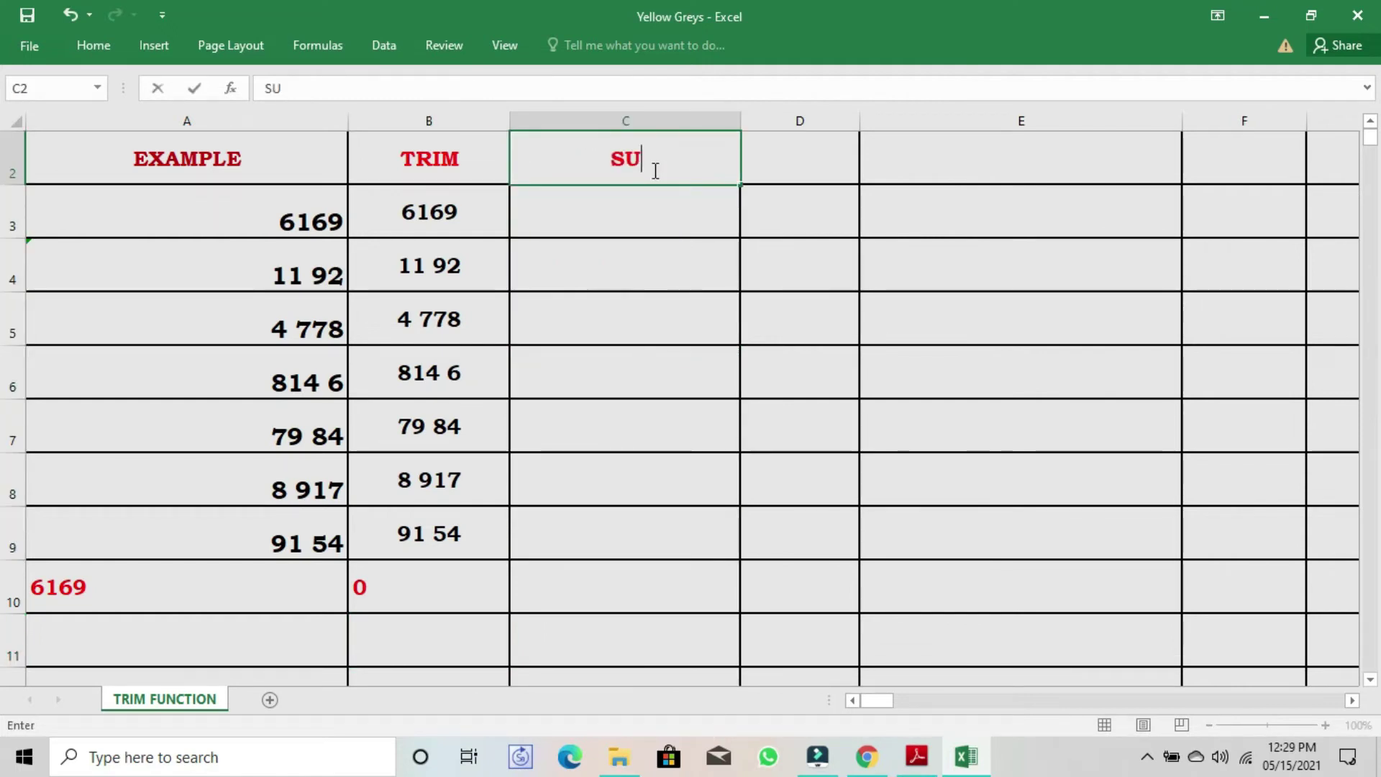
text(BSTITU)
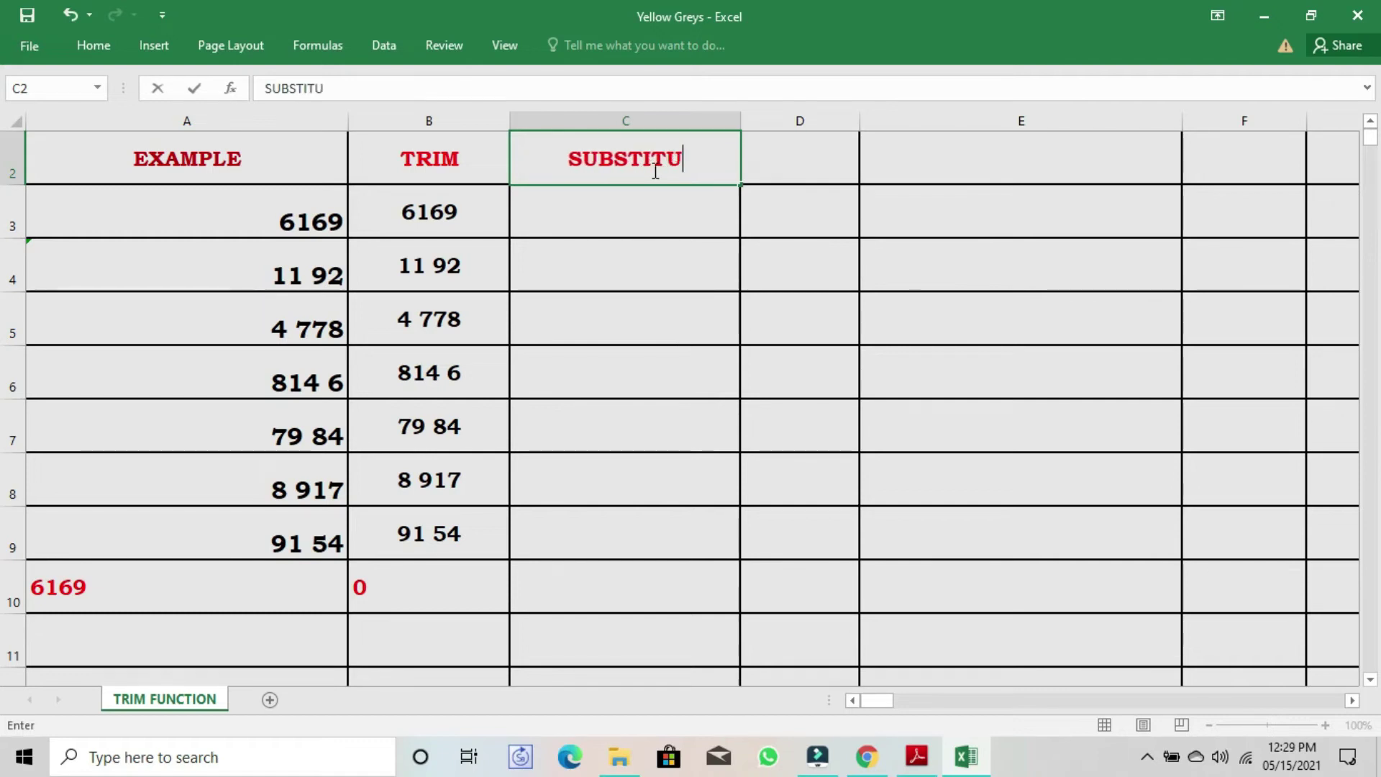
text(TE)
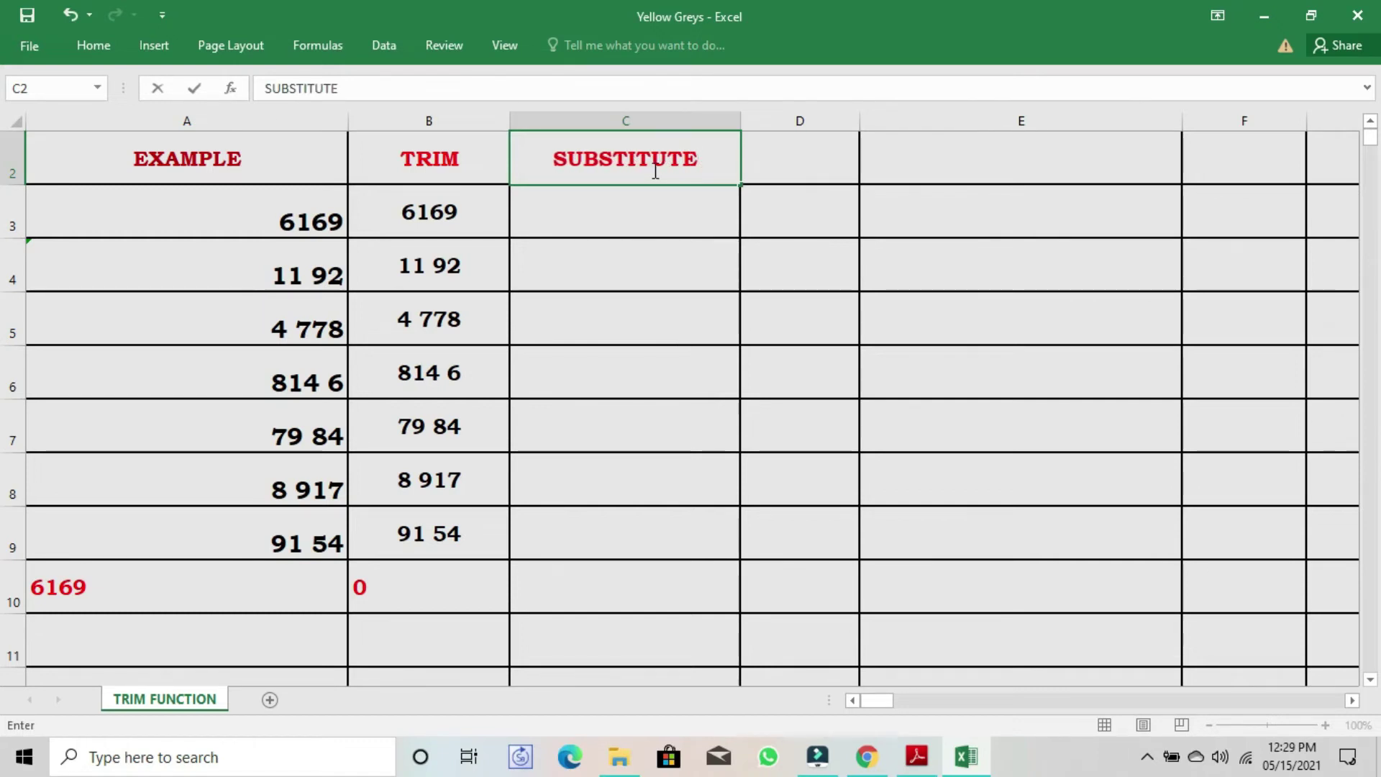
Enter the formula =SUBSTITUTE(A3," ","") in C3 and fill it down through C9
click(649, 206)
text(=)
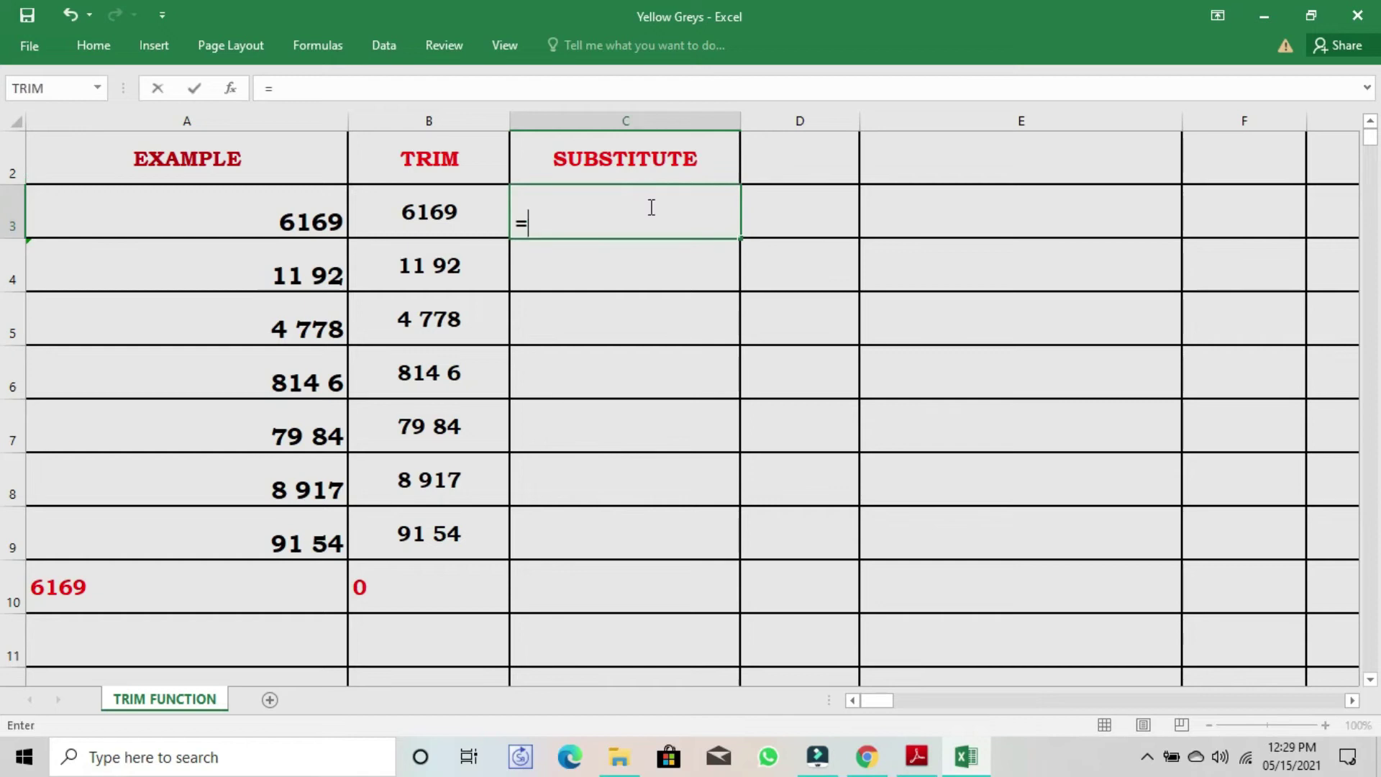
text(SUB)
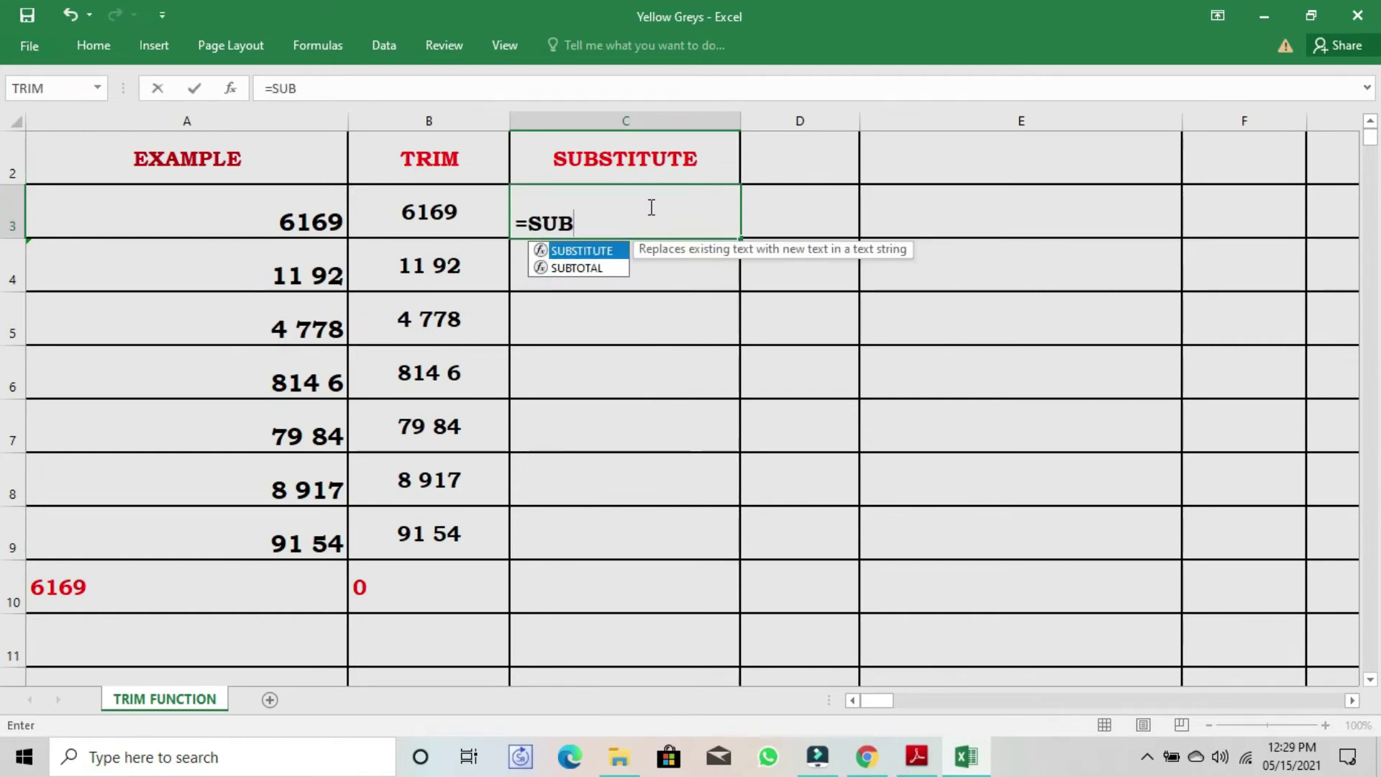
double_click(616, 251)
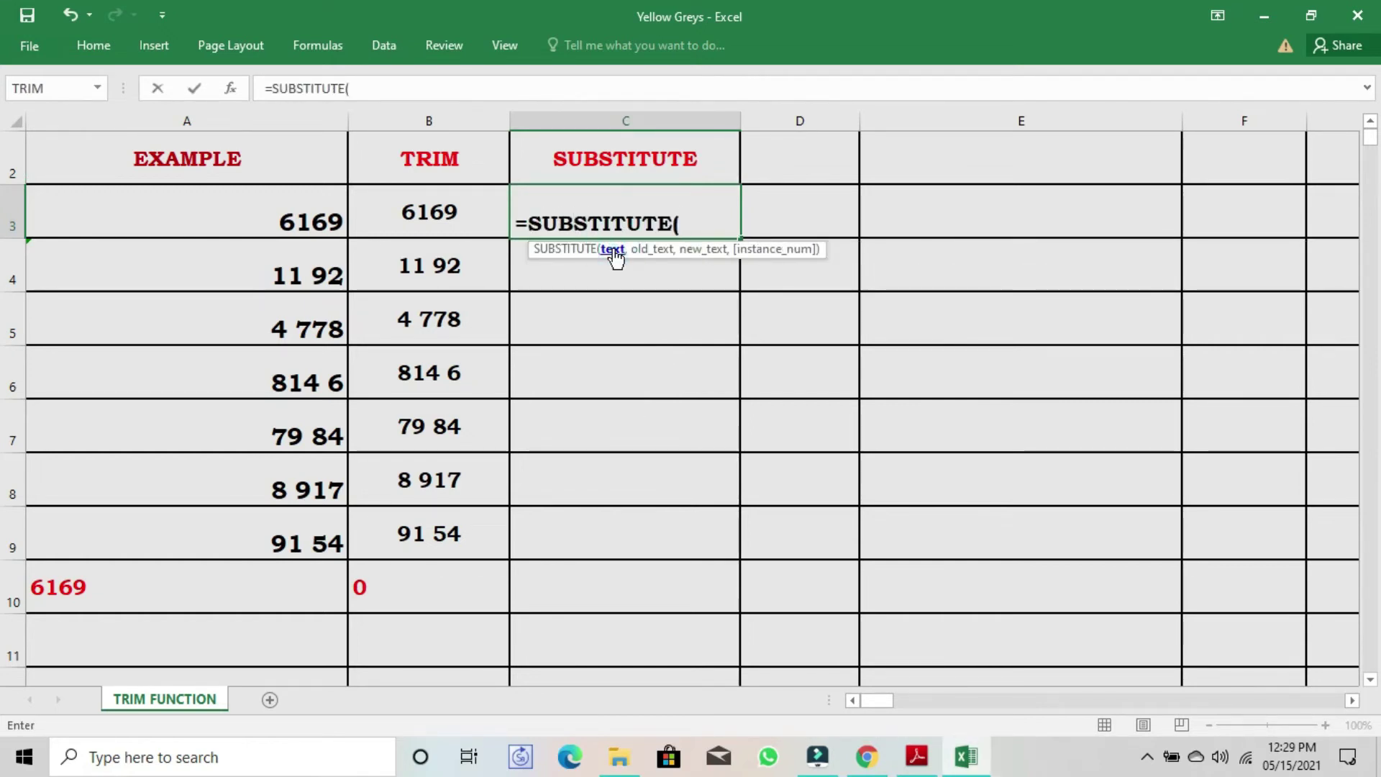
click(317, 214)
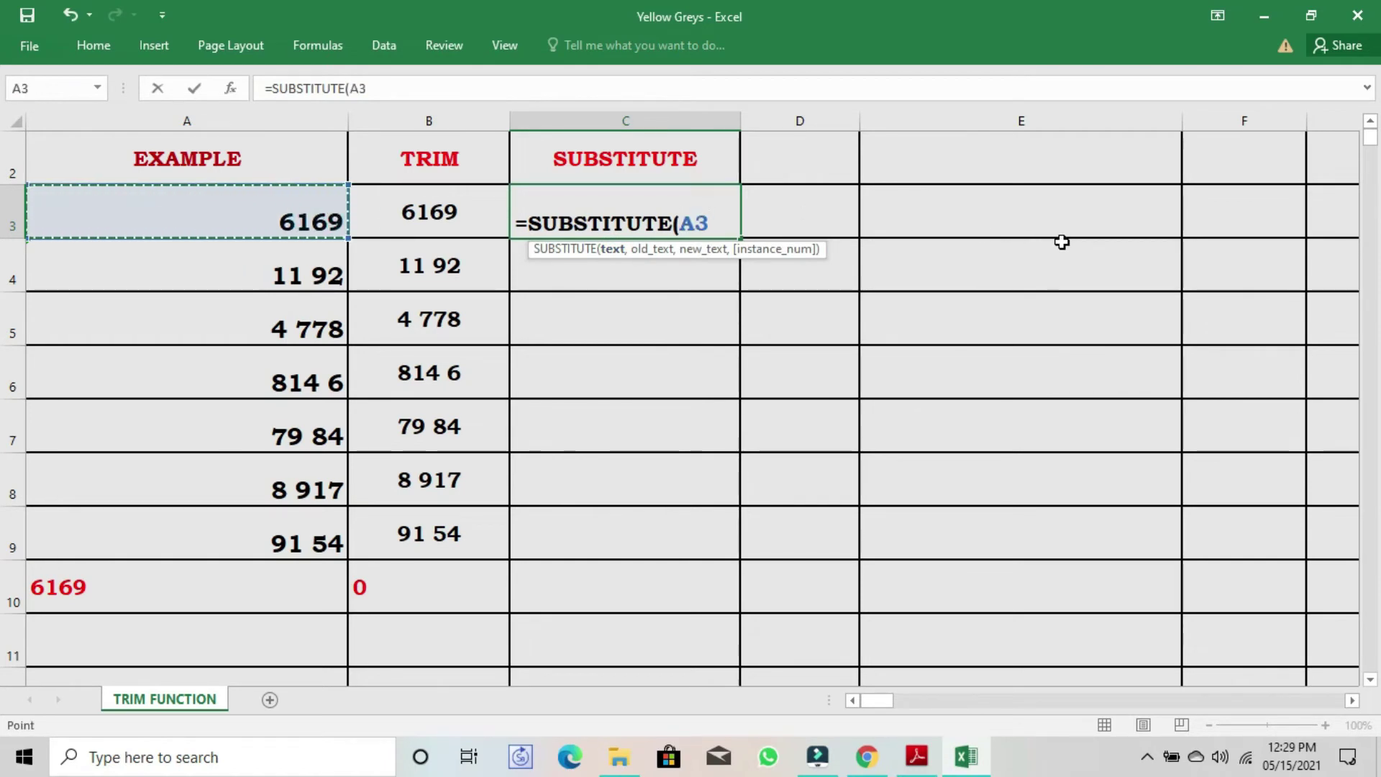
text(,)
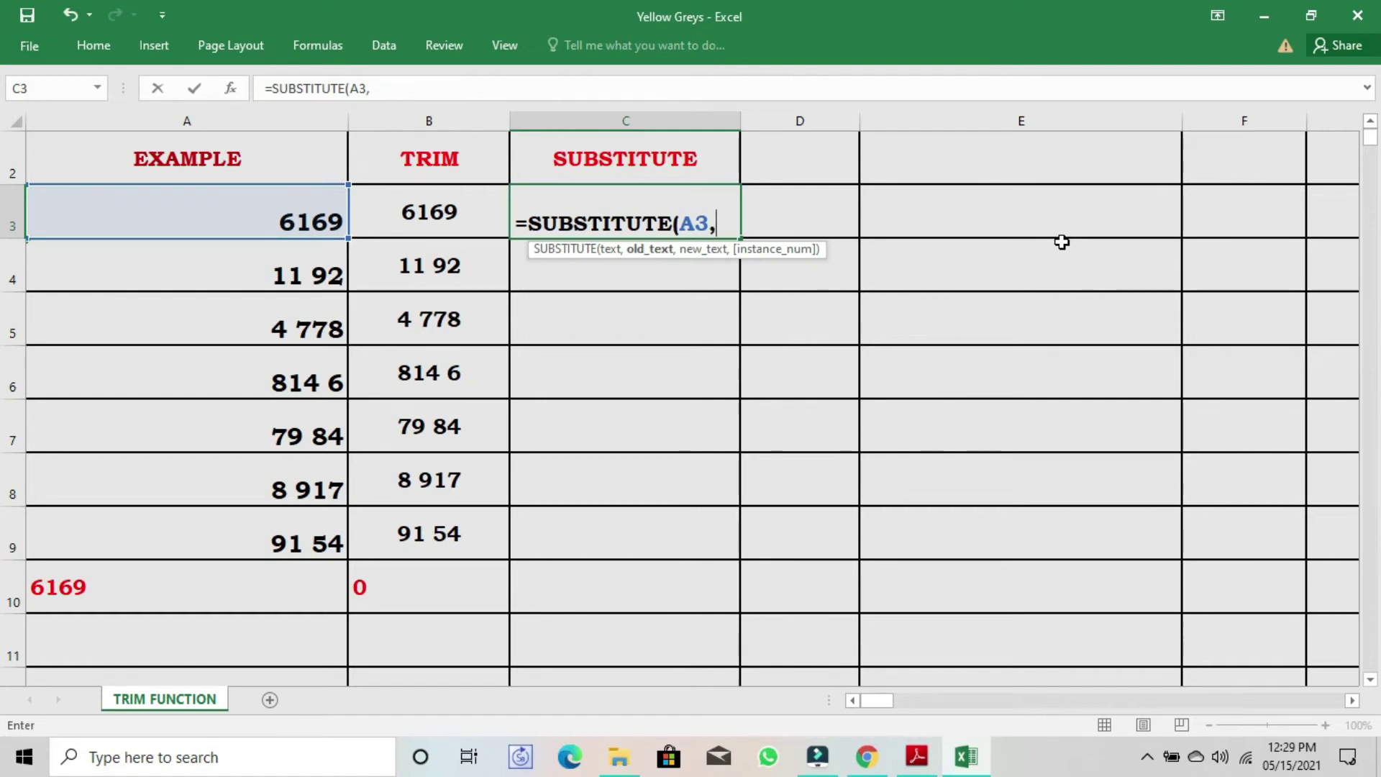
text(" ")
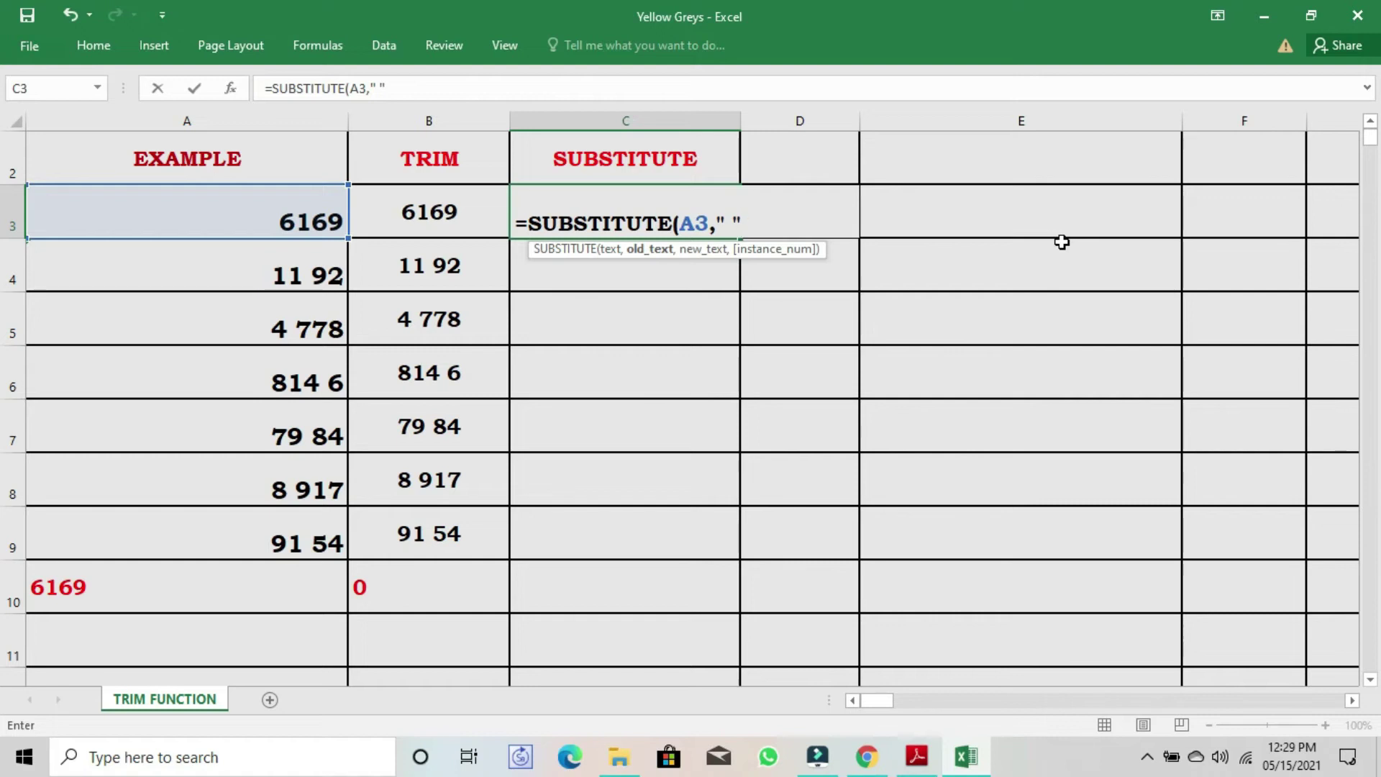
text(,)
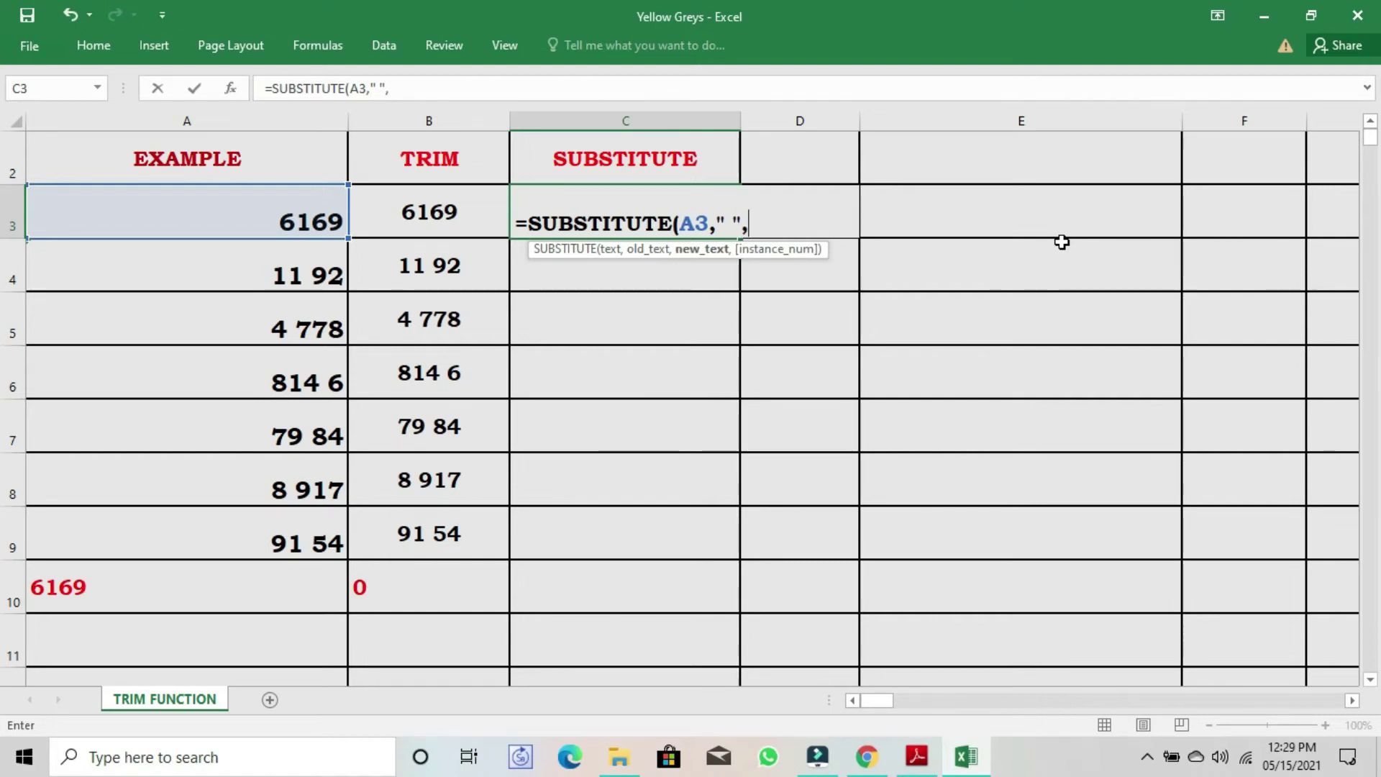
text("")
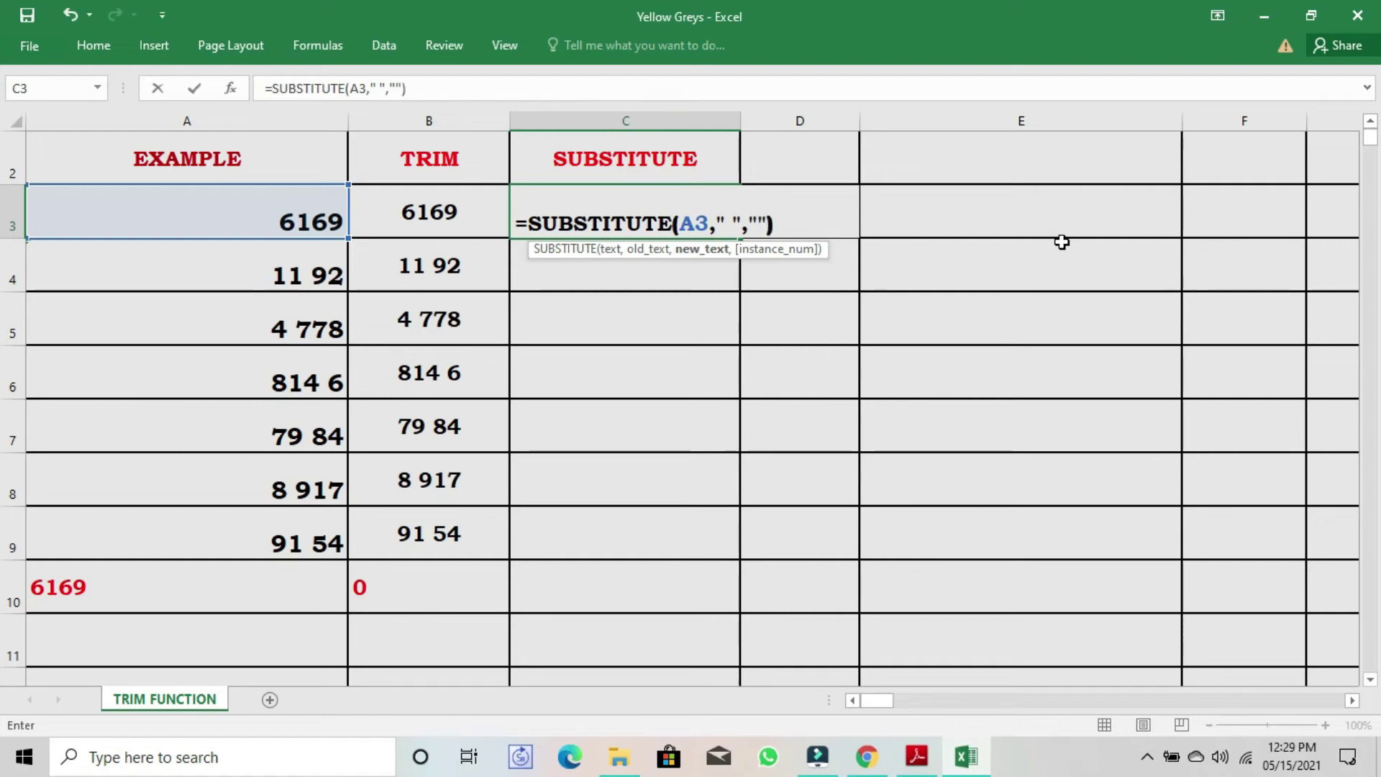
key(Return)
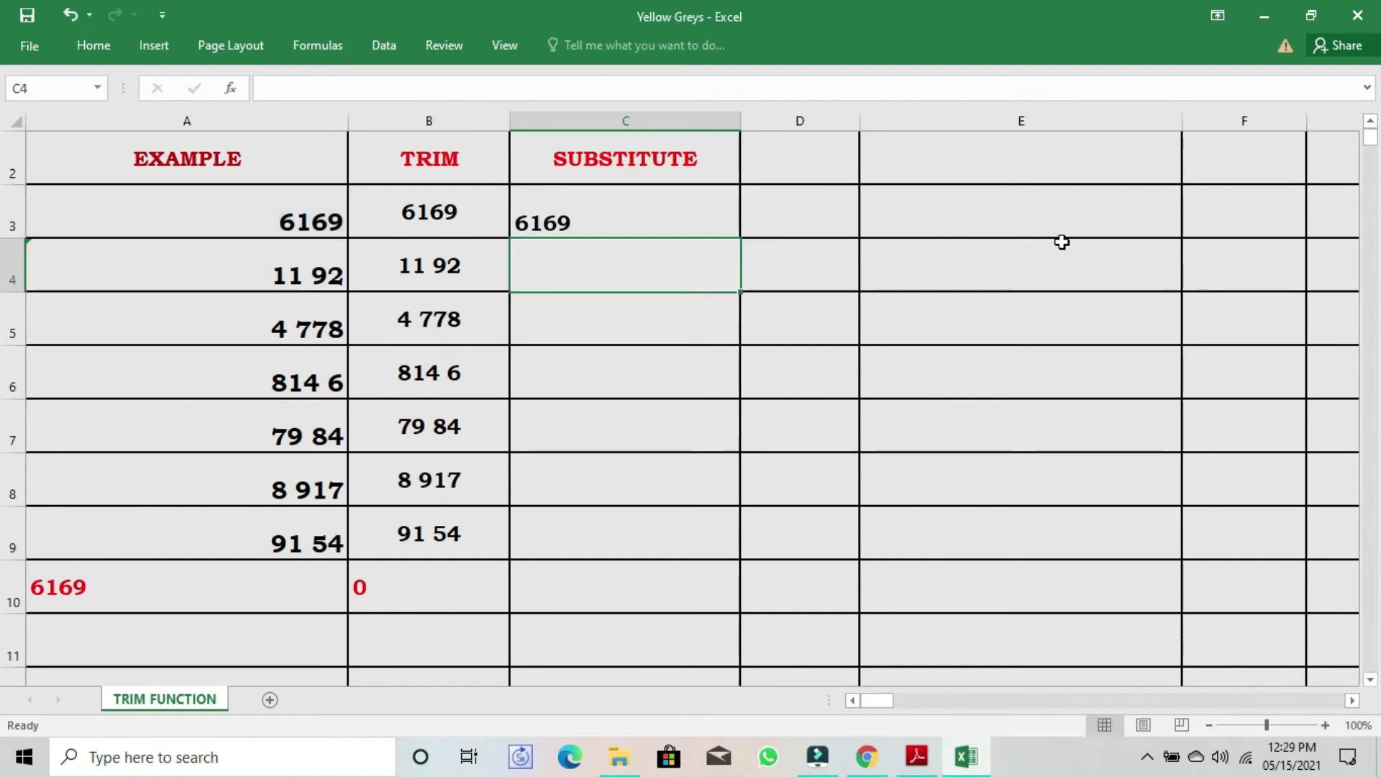
click(711, 232)
drag(739, 239, 731, 564)
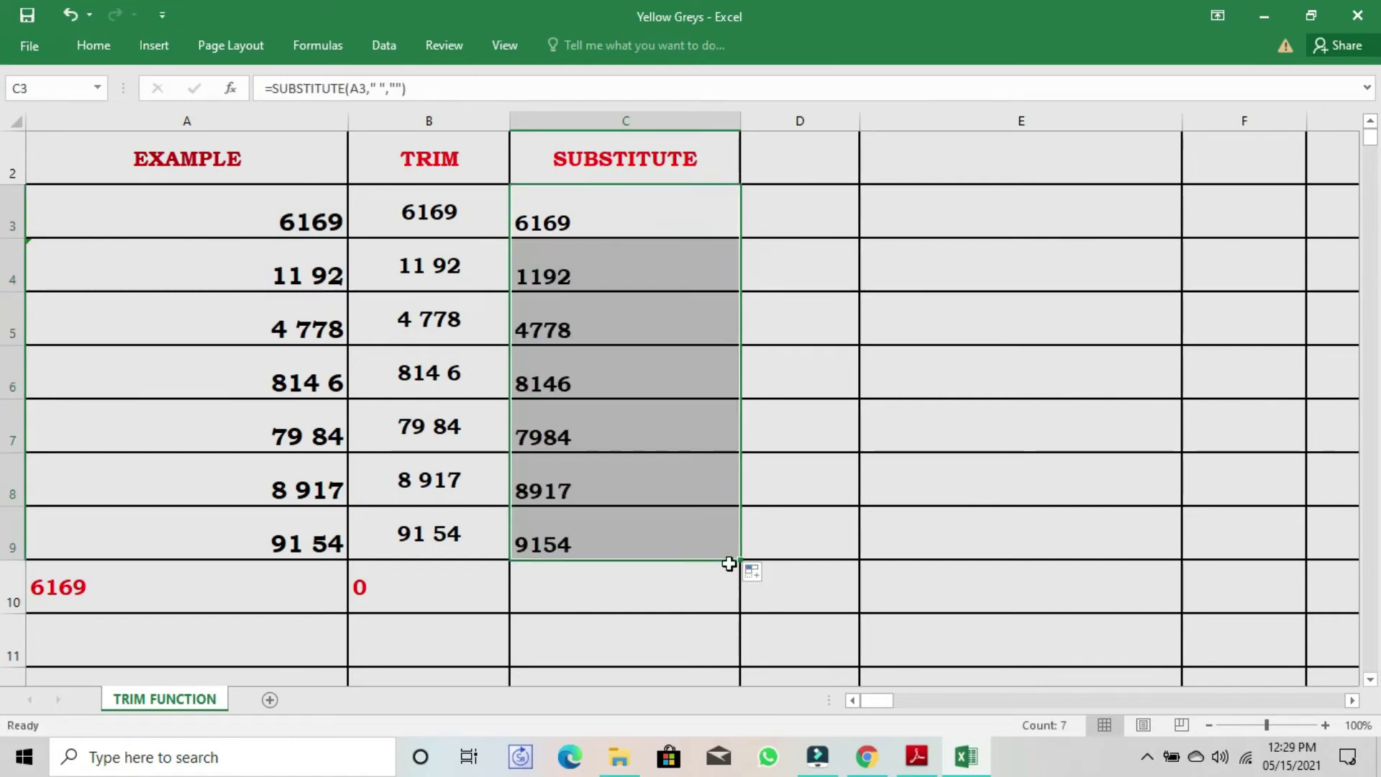
Copy the SUM formula from B10 across to C10 and review the SUBSTITUTE results in C3:C9
click(383, 594)
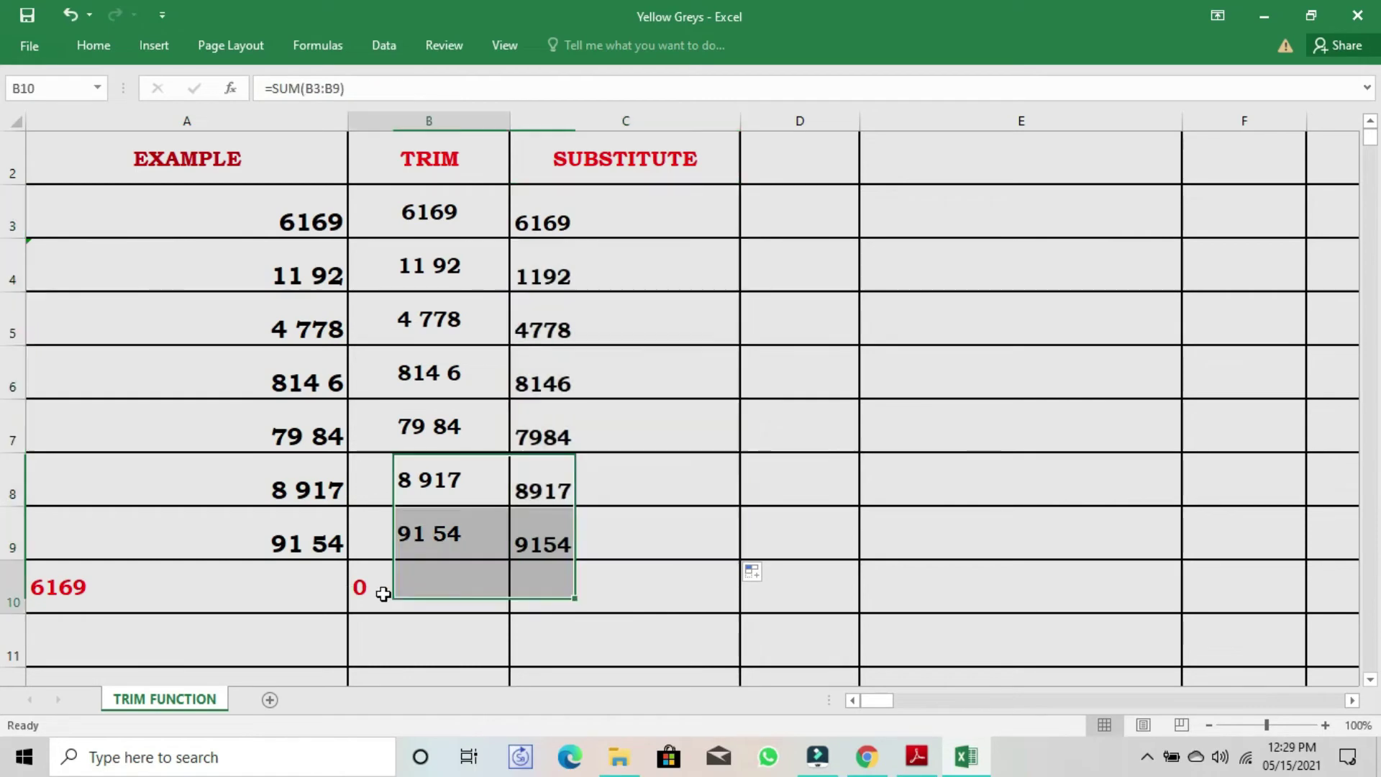
drag(510, 613, 743, 595)
click(667, 592)
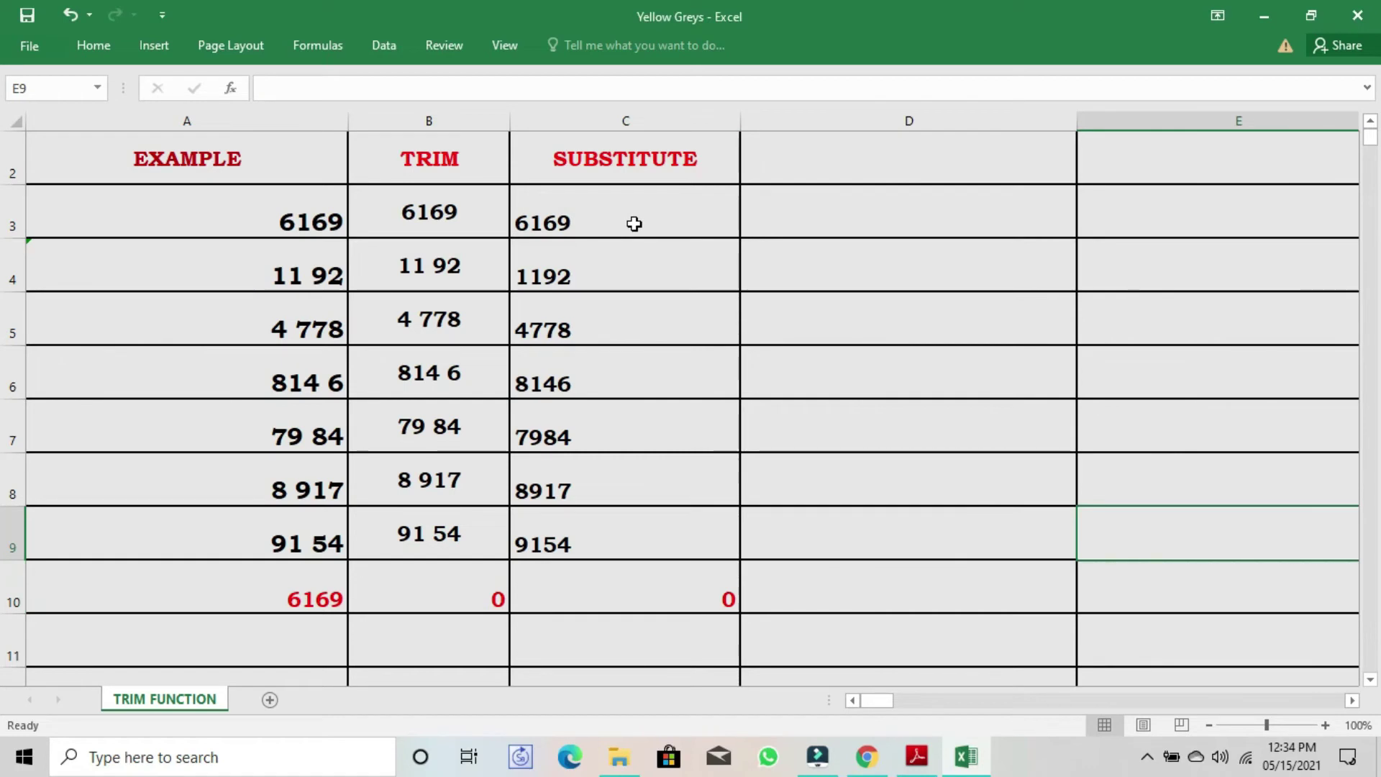
drag(634, 224, 630, 528)
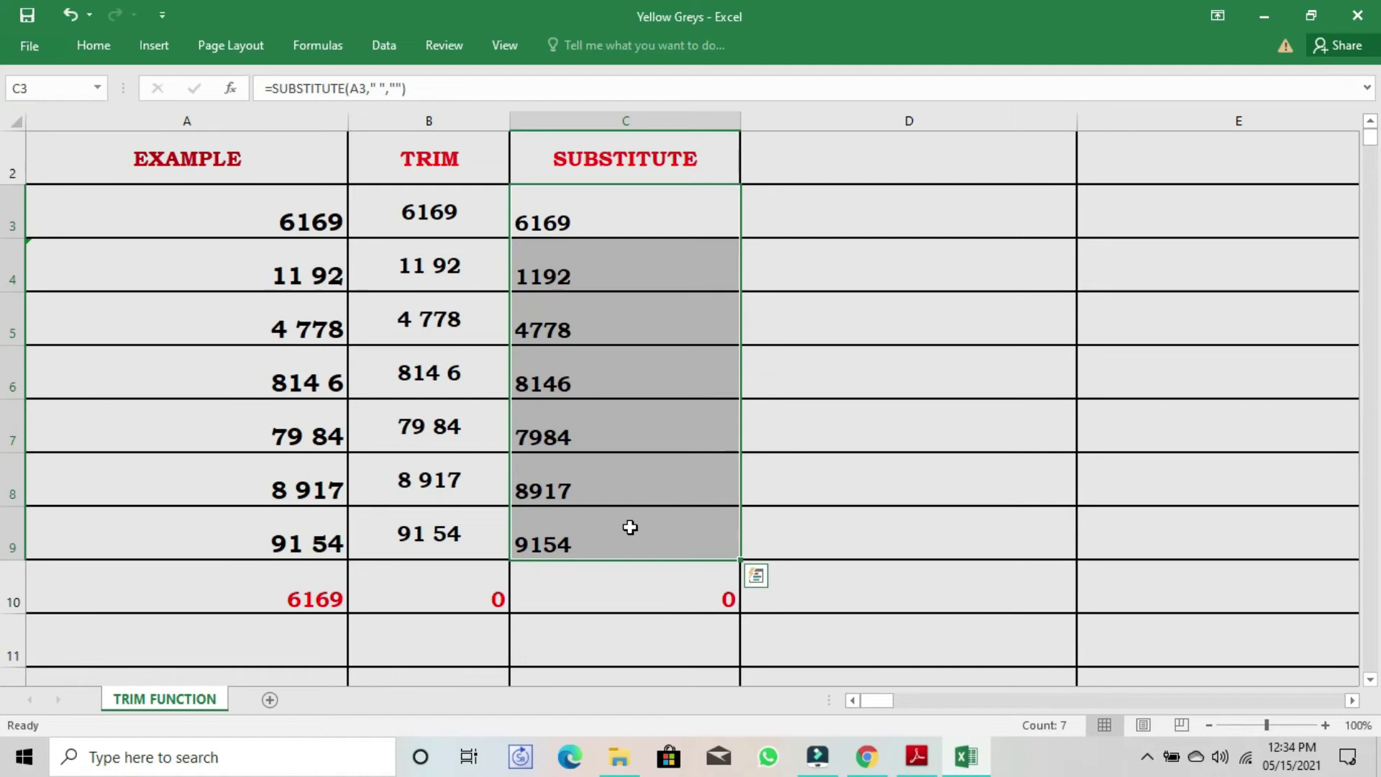
click(917, 413)
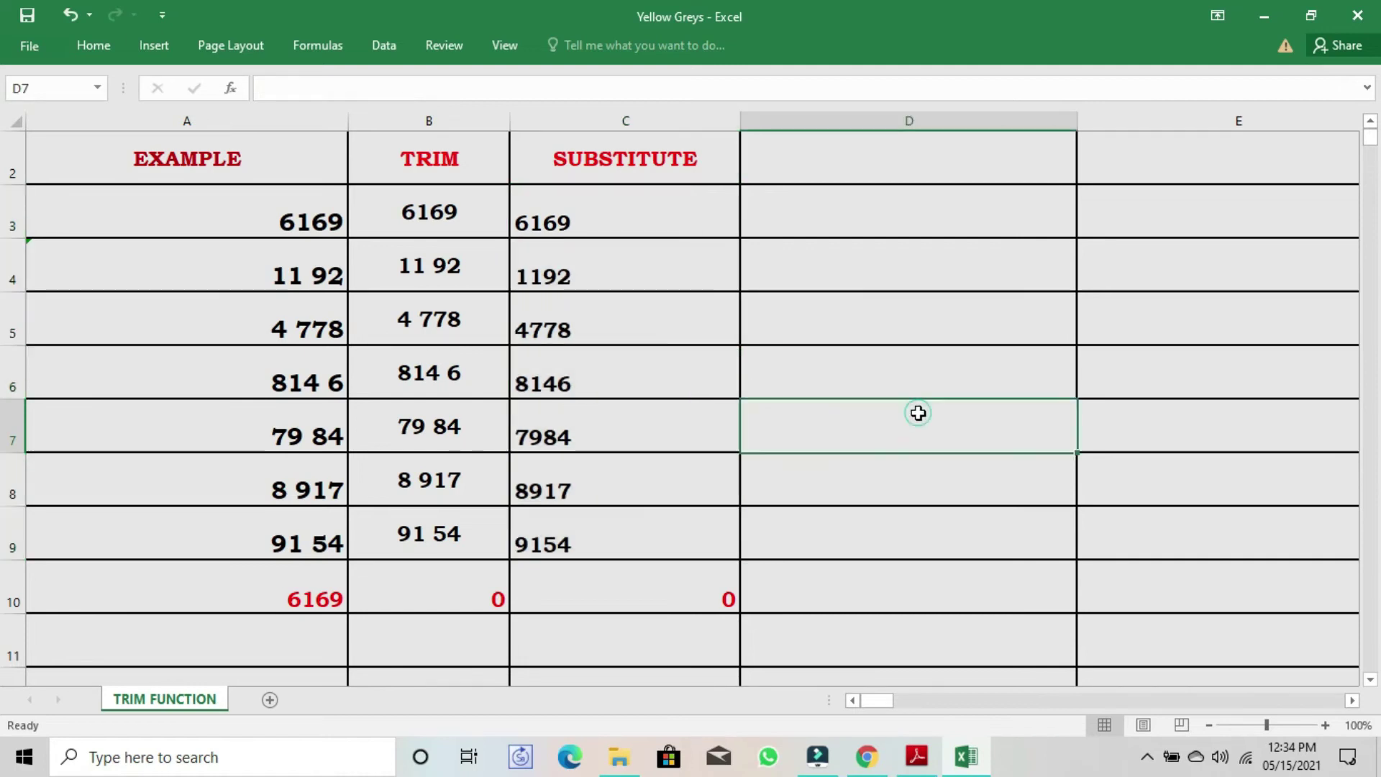
drag(608, 211, 611, 521)
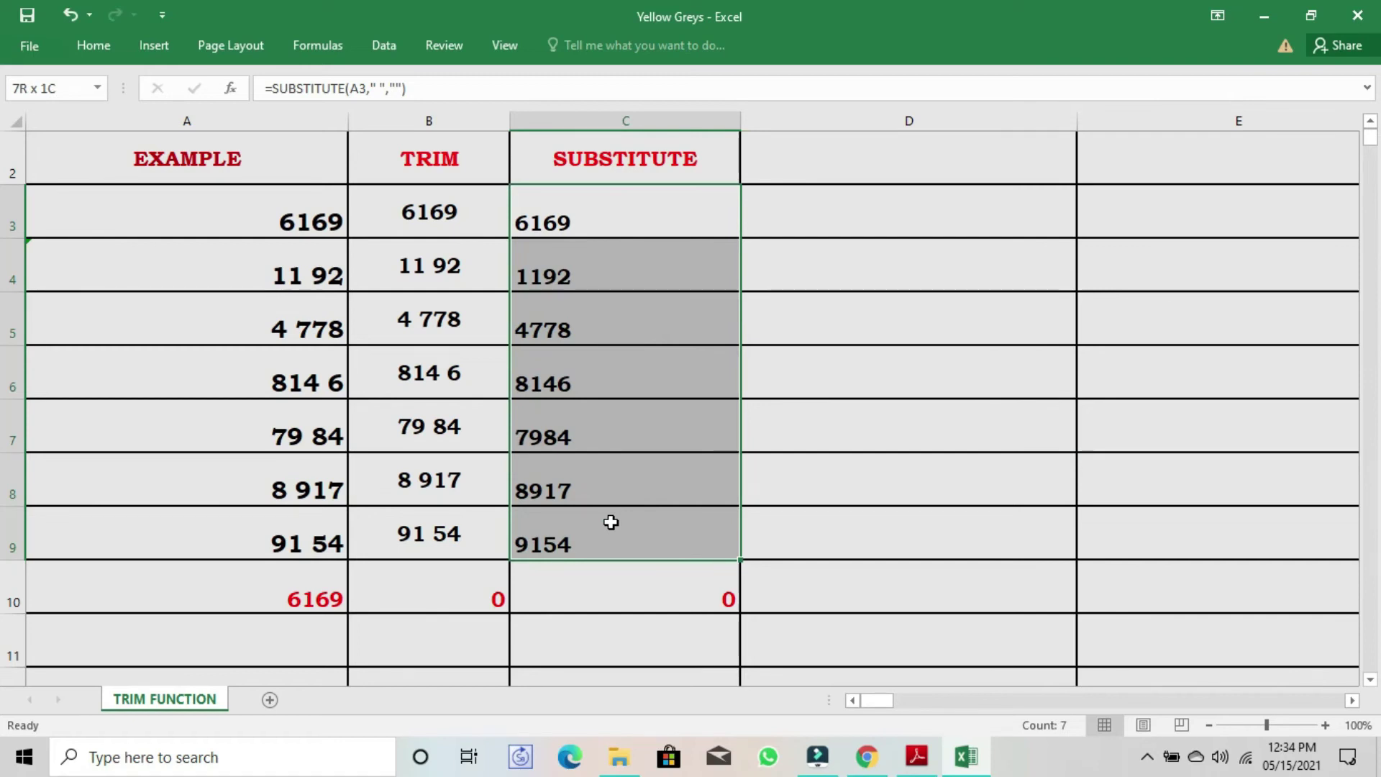
drag(610, 521, 611, 519)
Enter the column heading VALUE and SUBSTITUTE in D2
click(901, 158)
text(VALU)
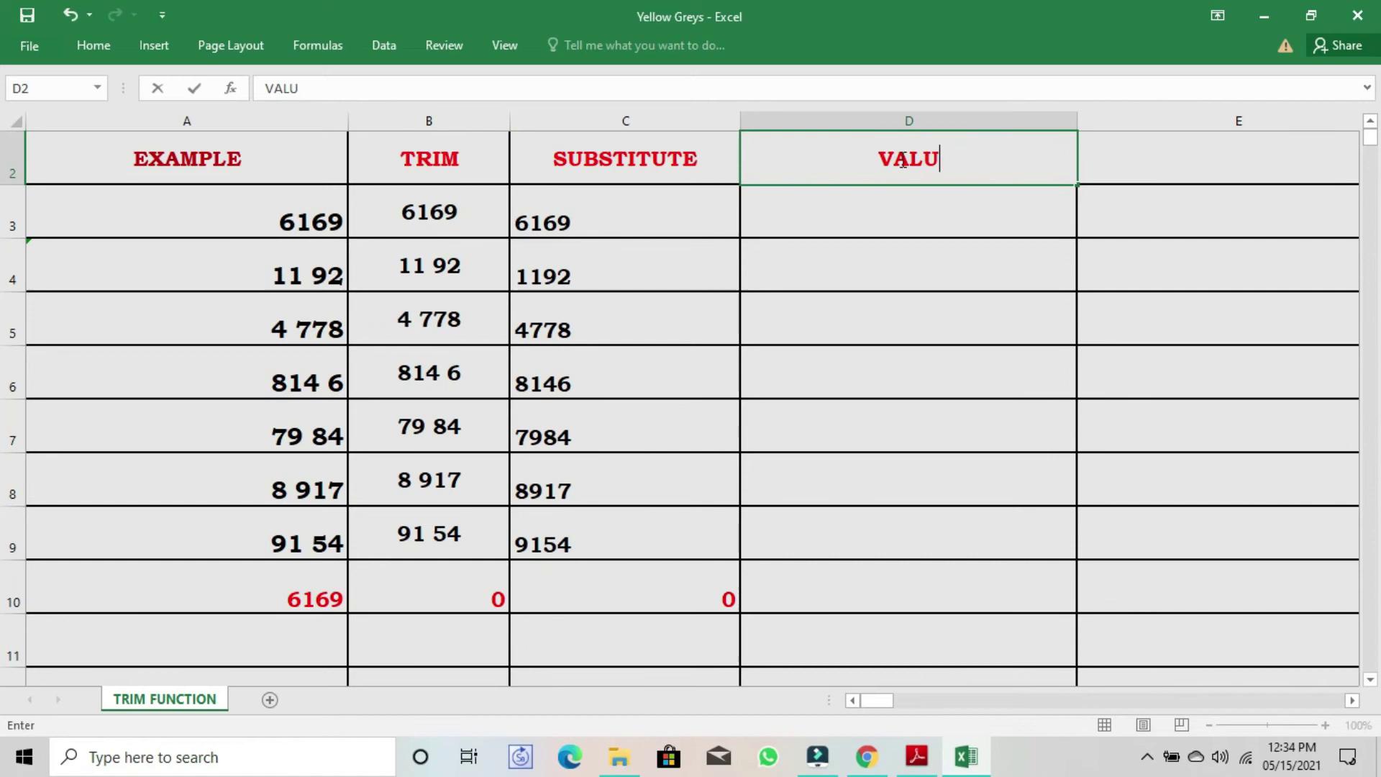
text(E and )
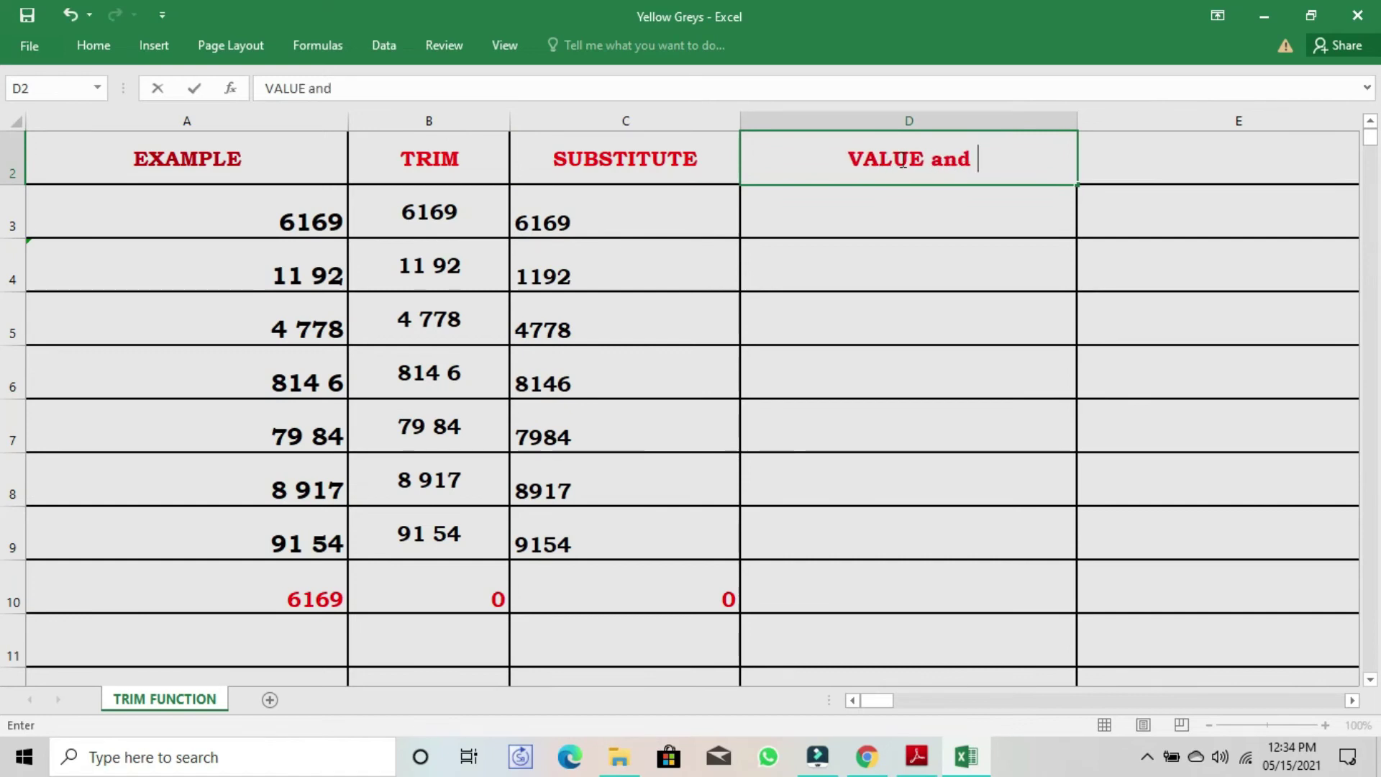
text(s)
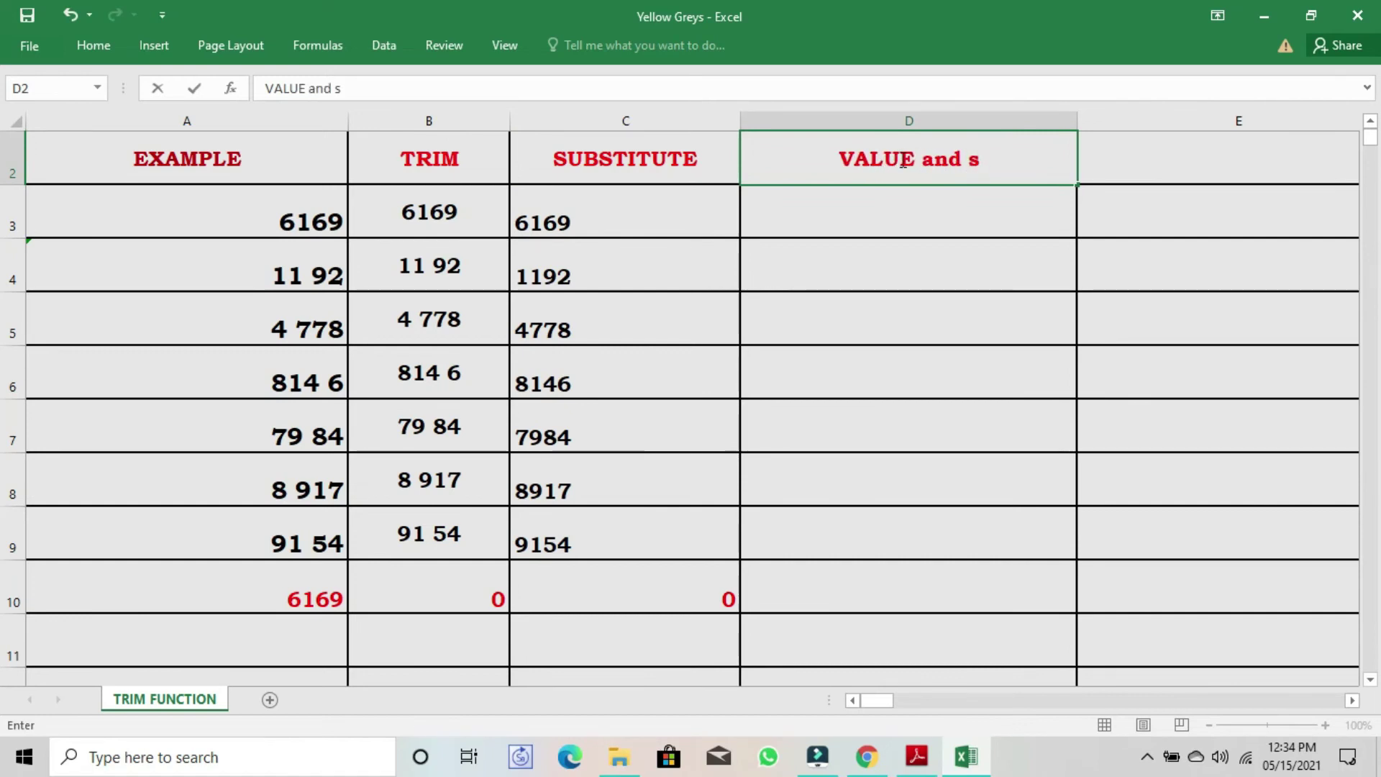
key(BackSpace)
text(SUBSTITUTE)
Enter the formula =VALUE(SUBSTITUTE(A3," ","")) in D3
click(927, 224)
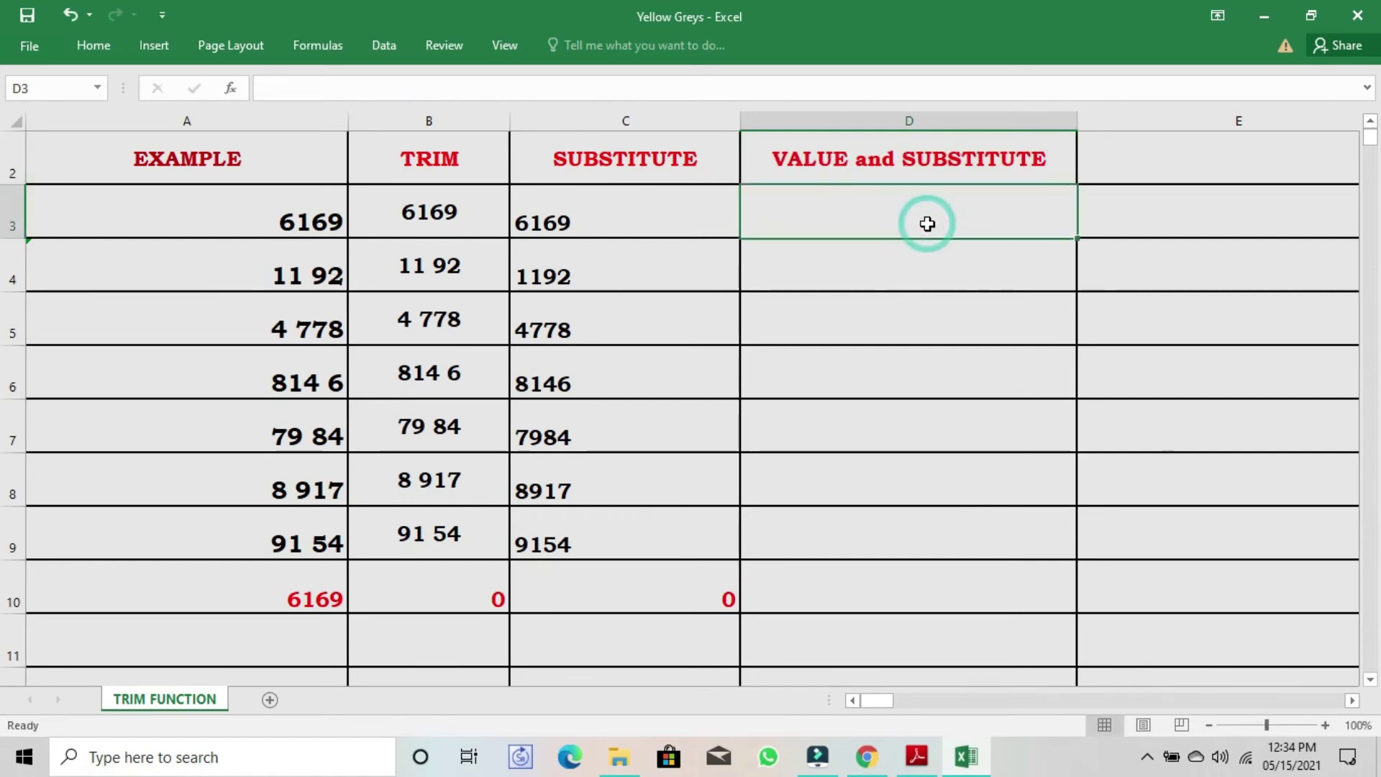
text(=VALUE)
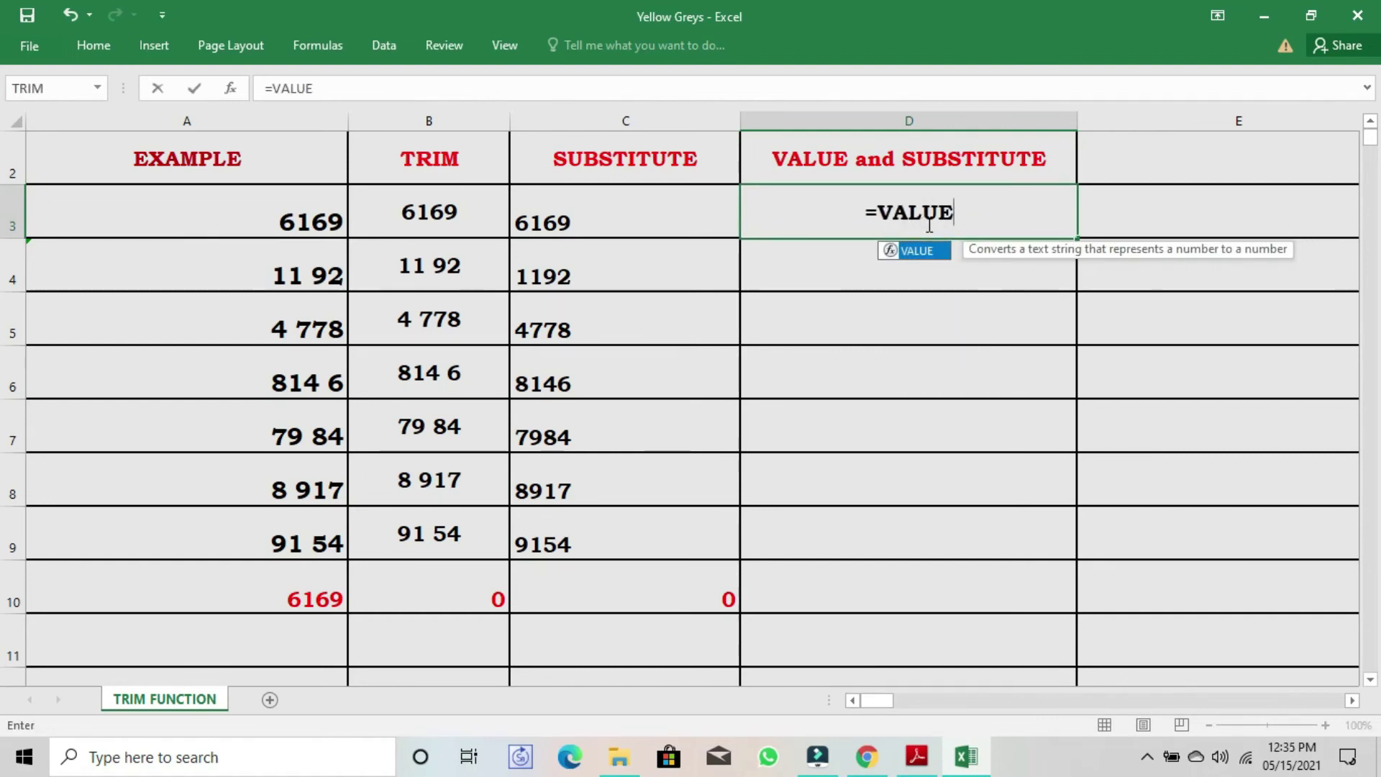
text((SUBSTITUTE()
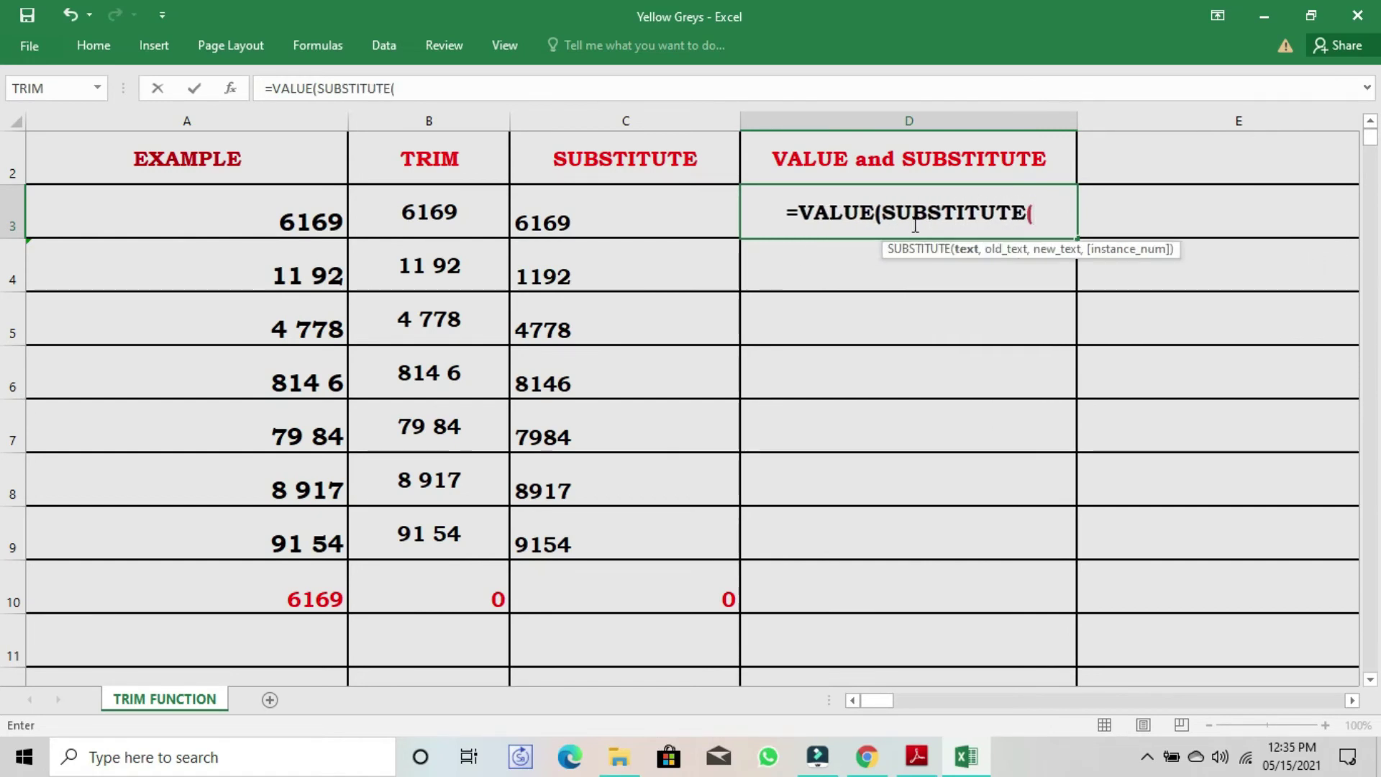
click(279, 218)
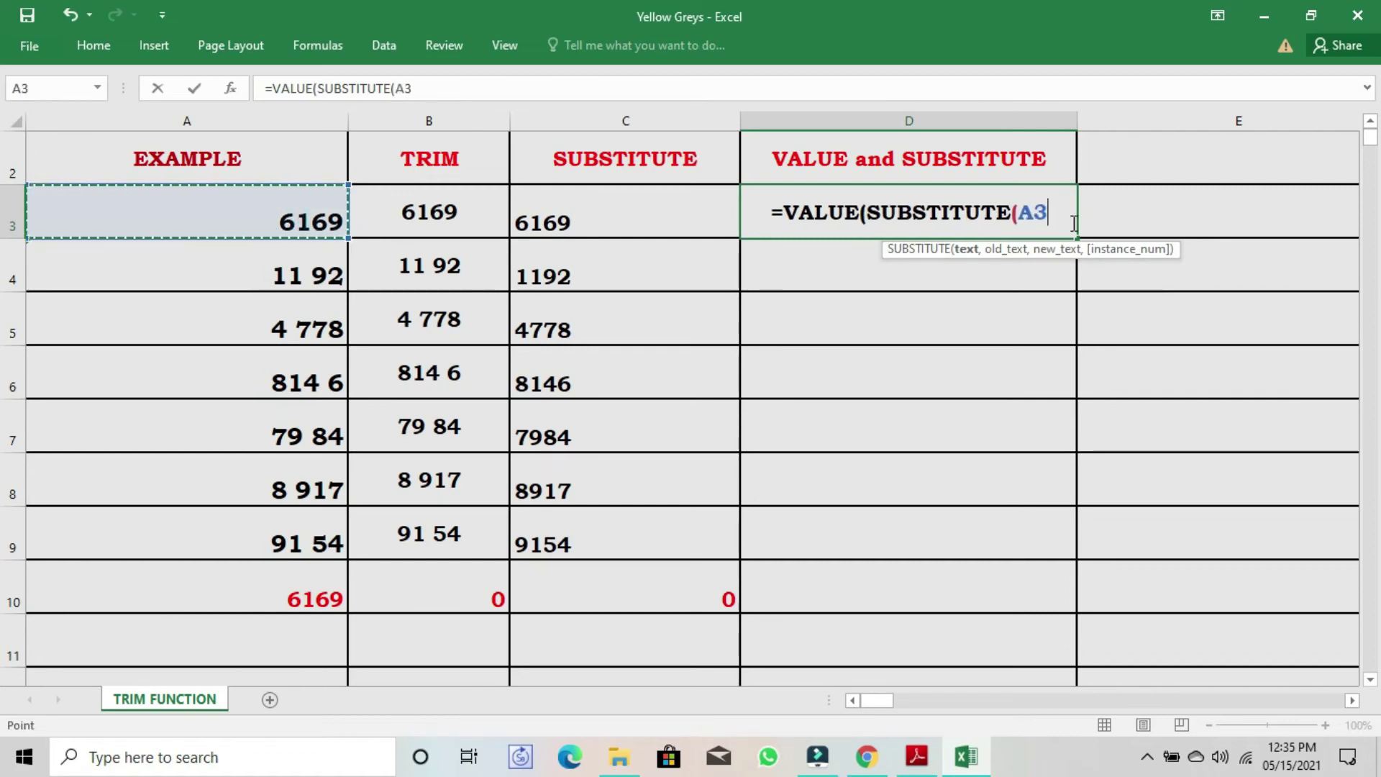
text(,)
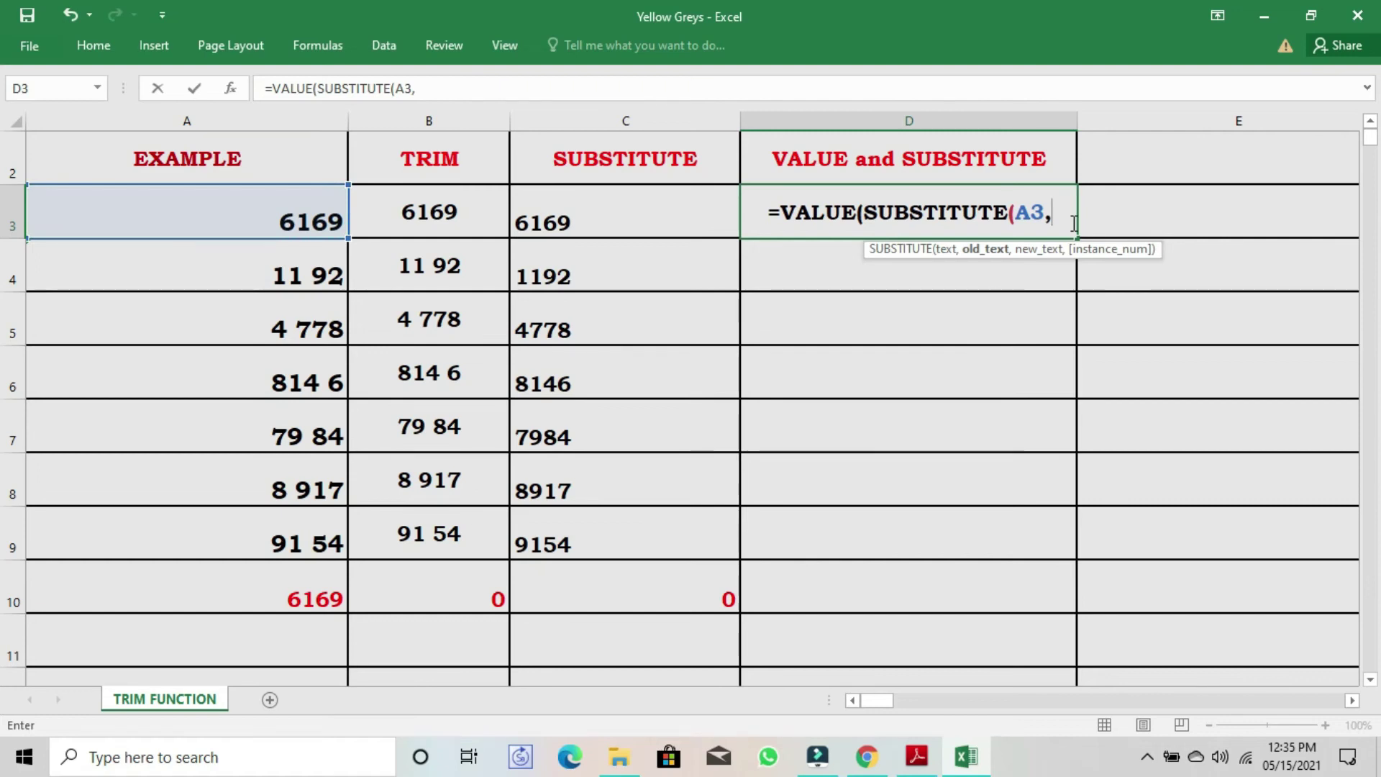
text(")
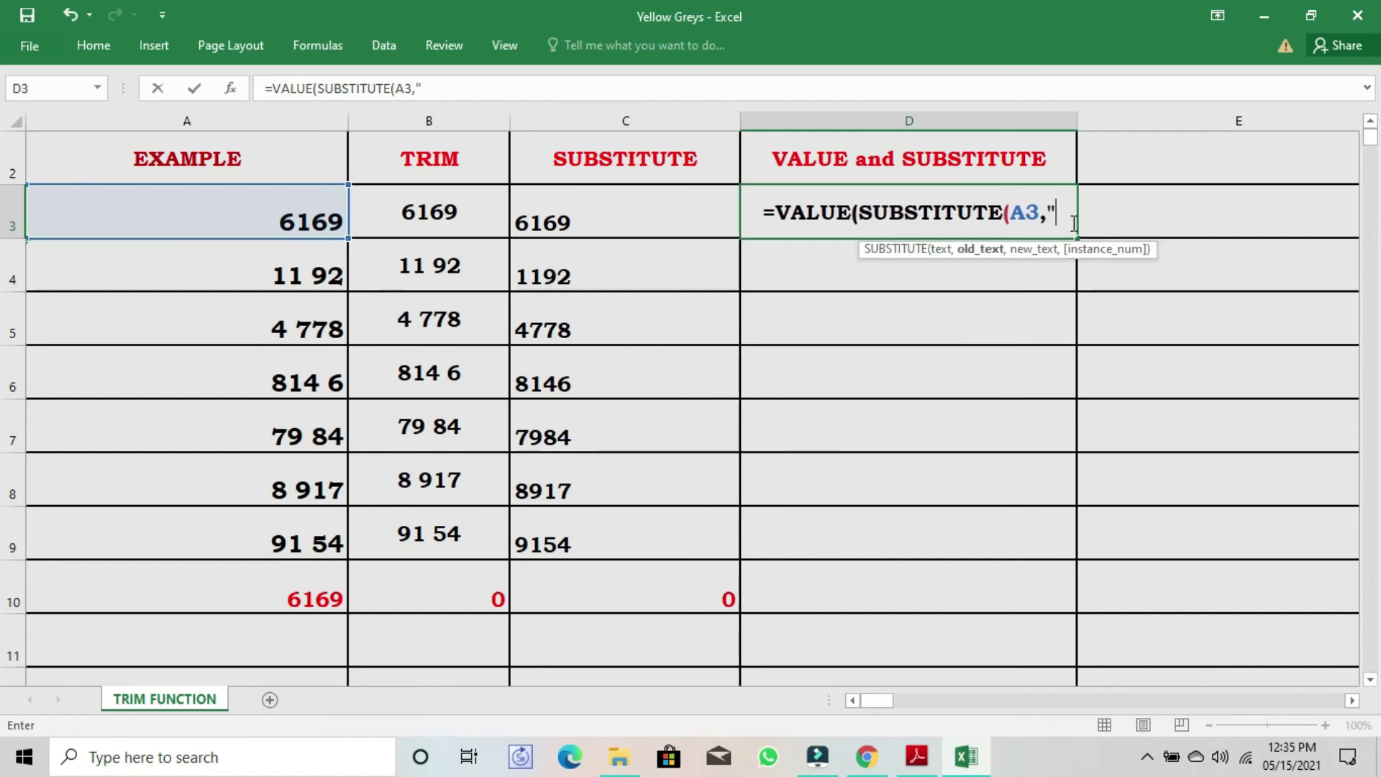
text( ")
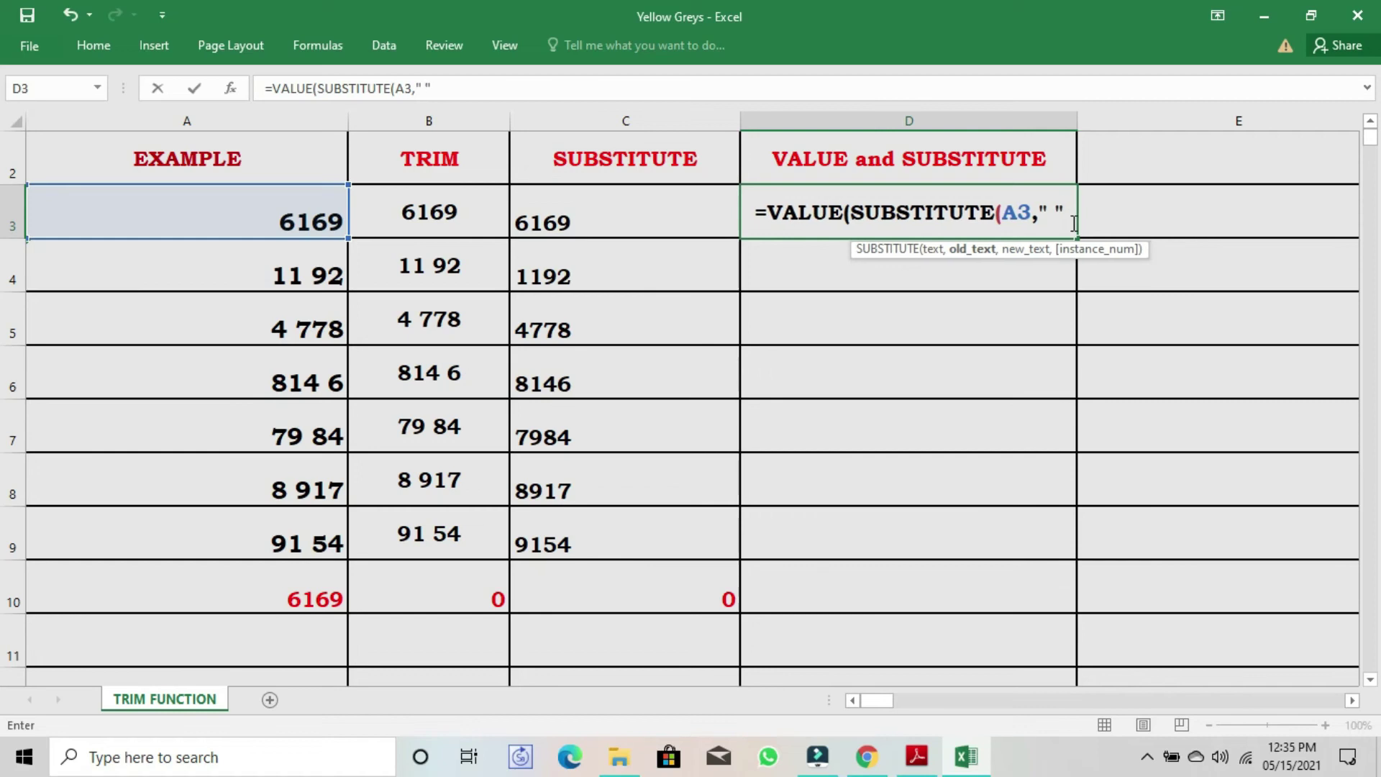
text(,)
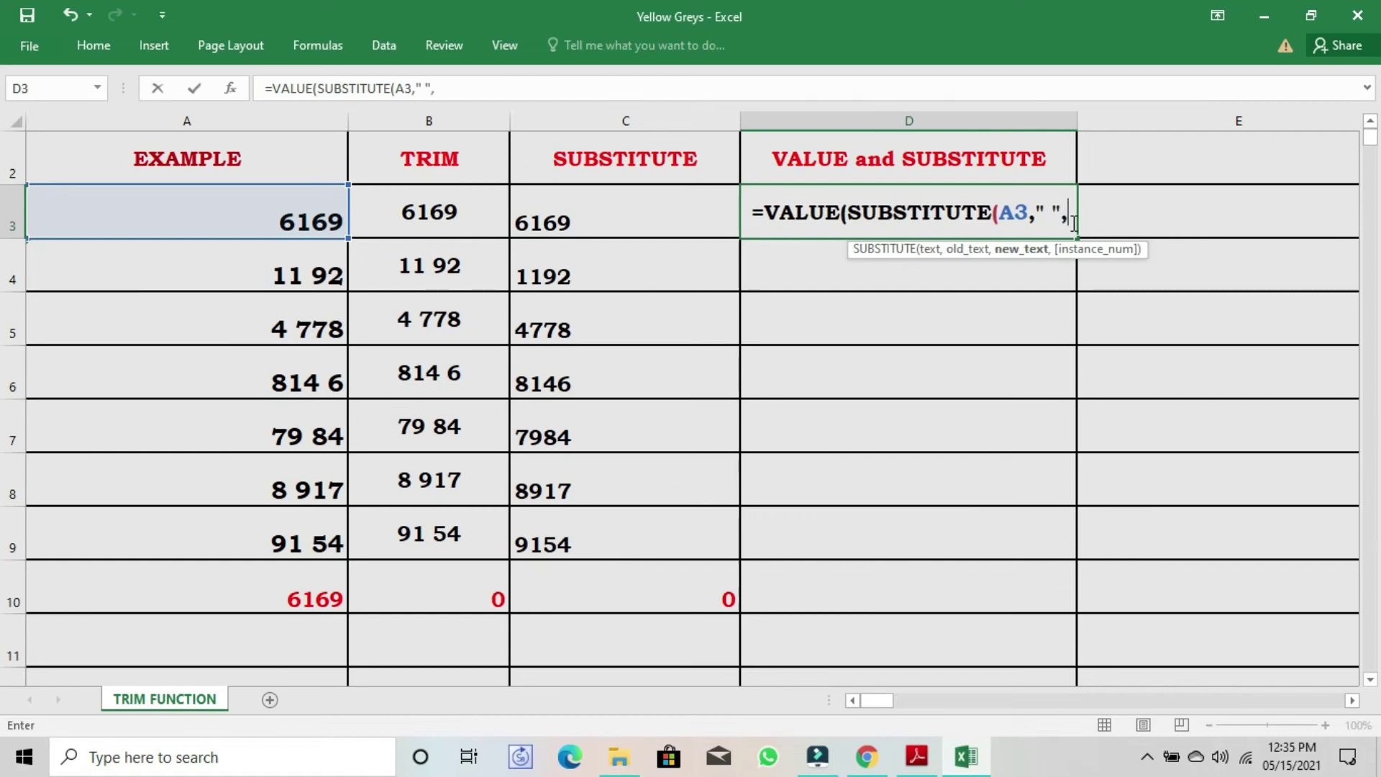
text("")
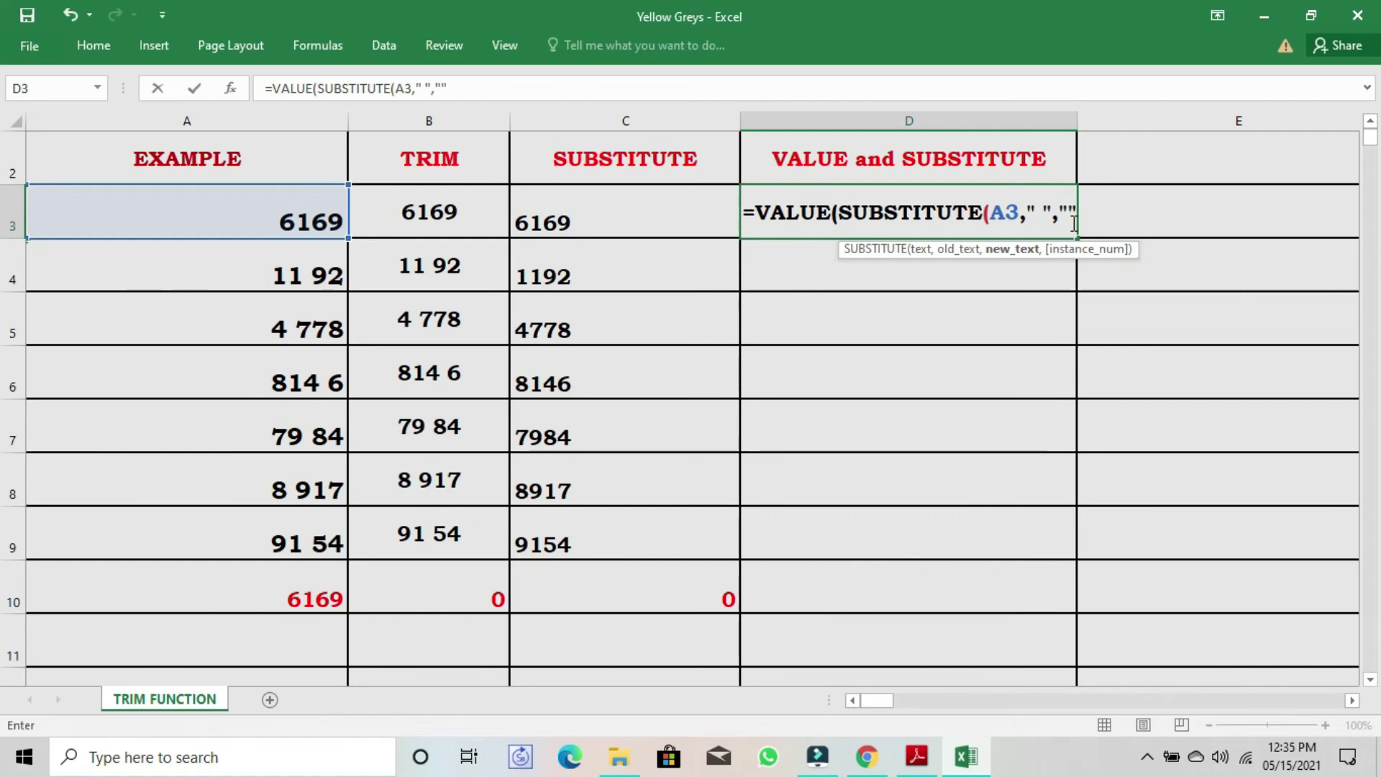
text()))
key(ctrl+Return)
Fill the D3 formula down through D9 and copy the SUM formula from C10 across to D10
drag(1076, 239, 1024, 555)
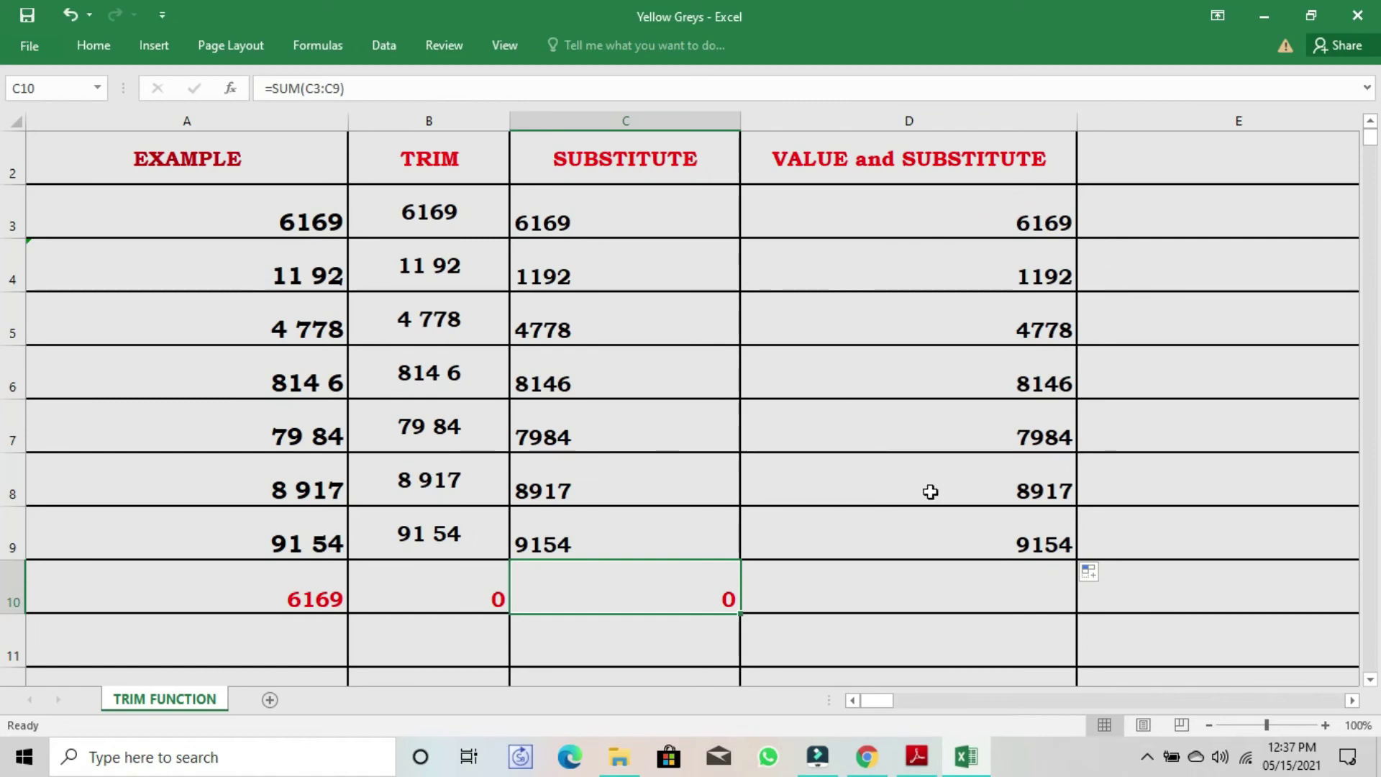
drag(741, 611, 985, 625)
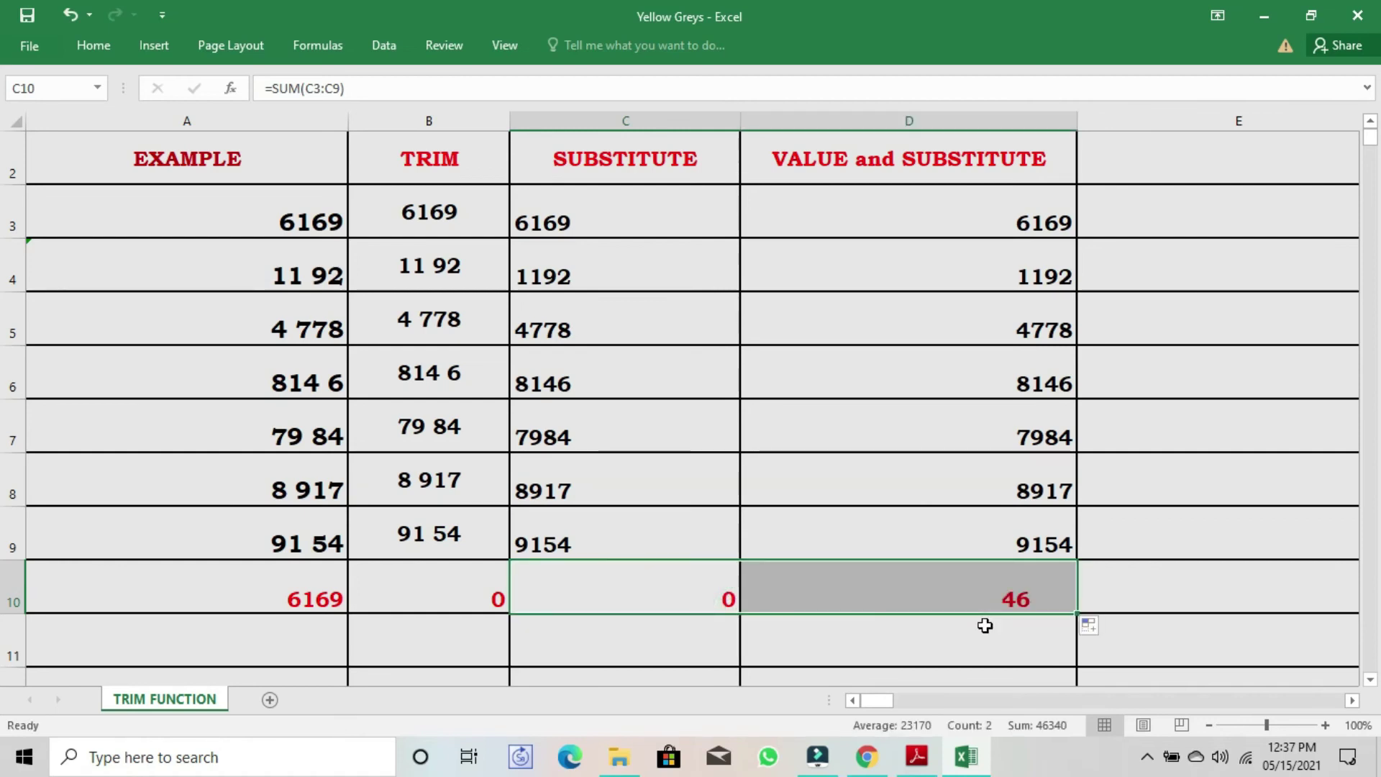
click(1251, 595)
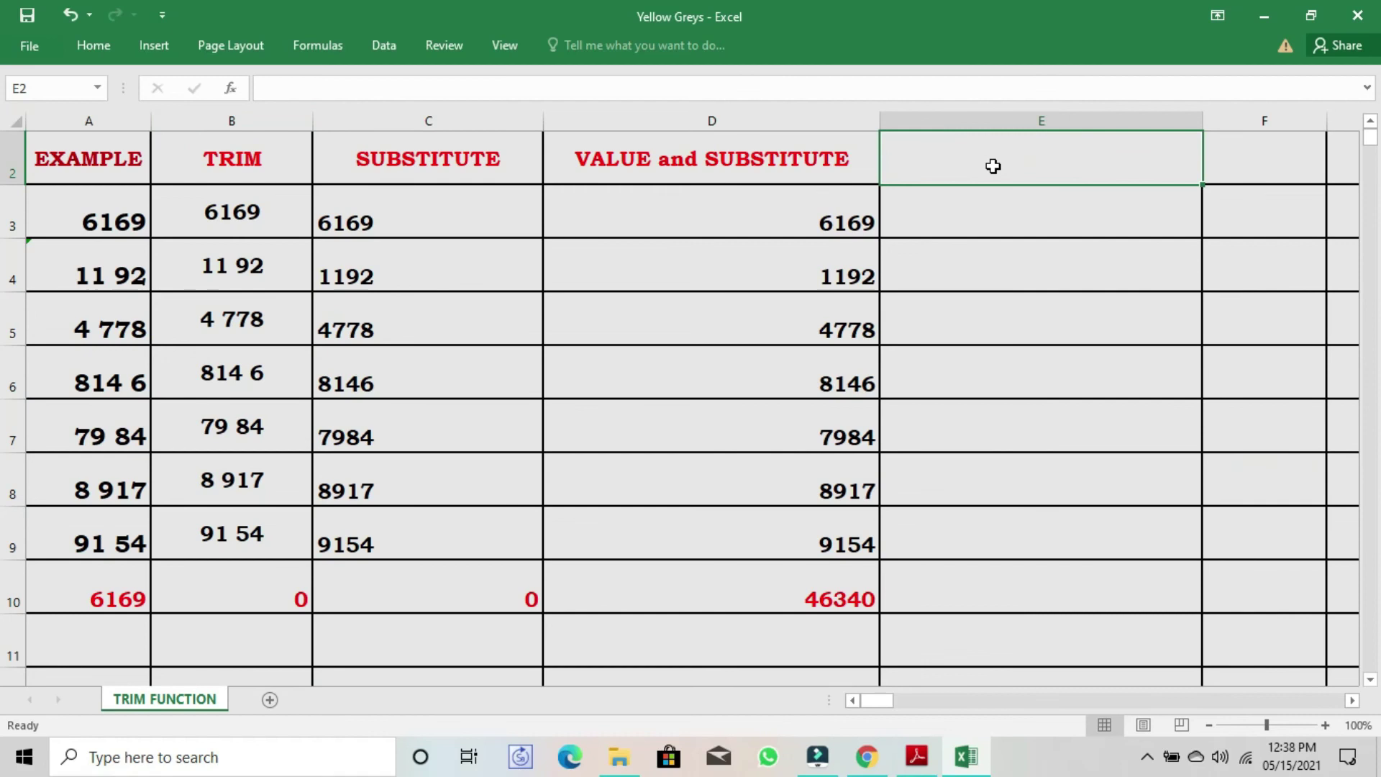
Enter the column heading FIND and REPLACE in E2
text(FIND and REPLACE)
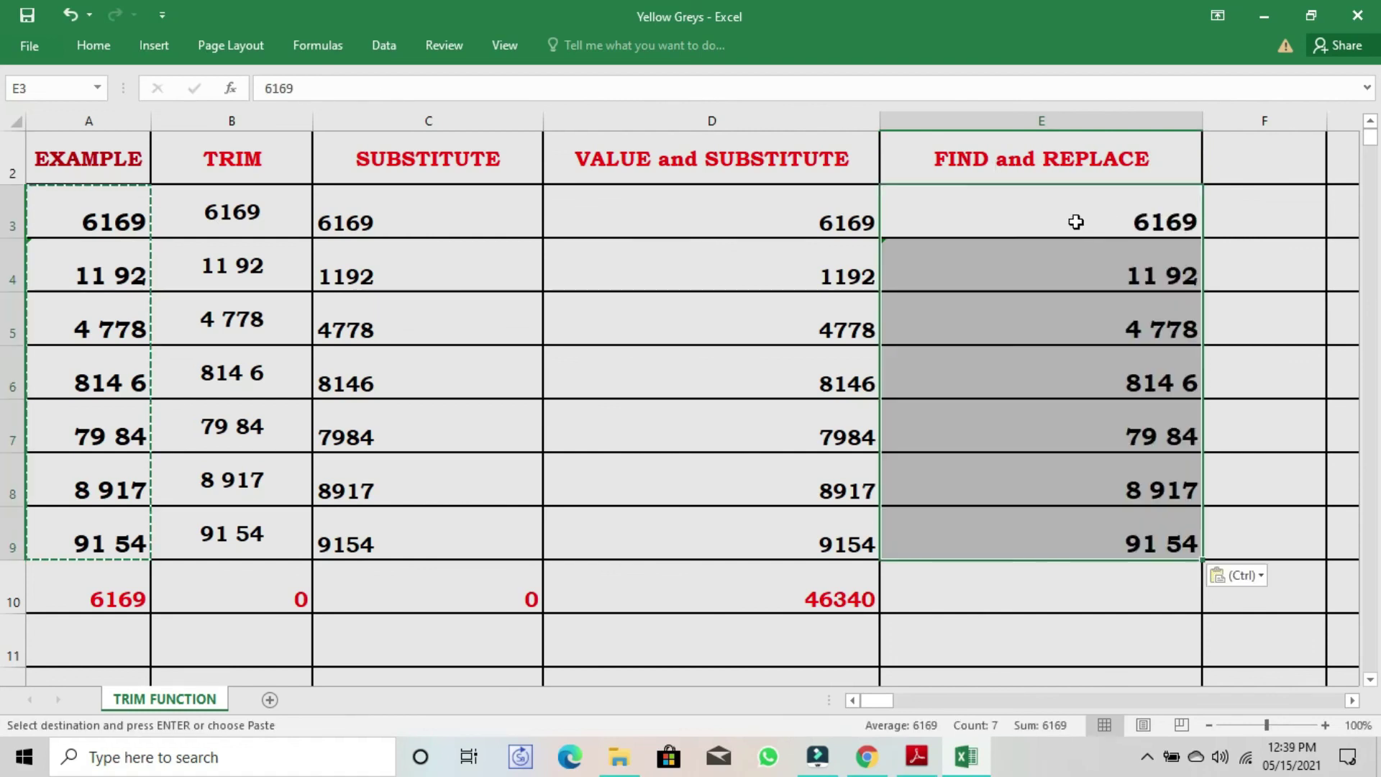
Select the copied numbers in E3:E9 and open Find and Replace for them, ready for the search text
drag(1076, 218, 1084, 540)
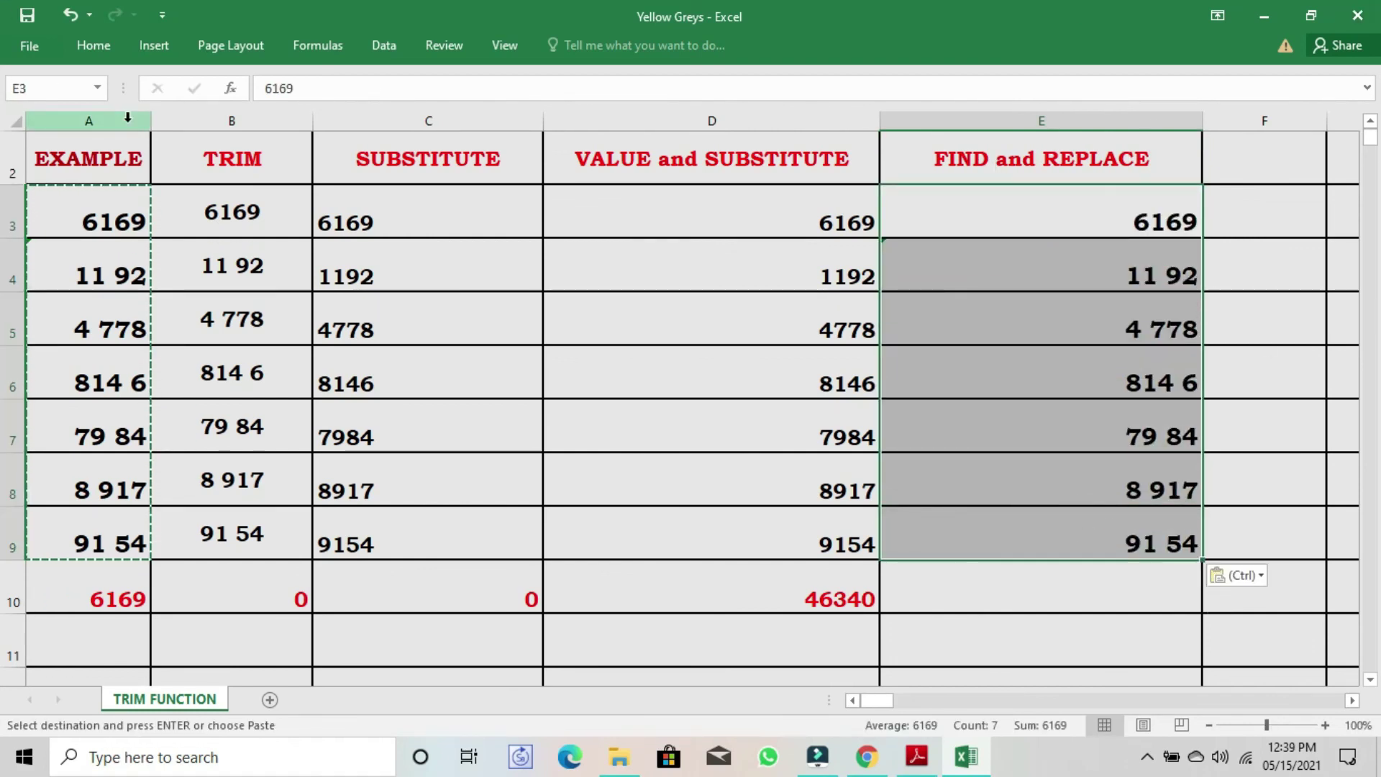
key(ctrl+h)
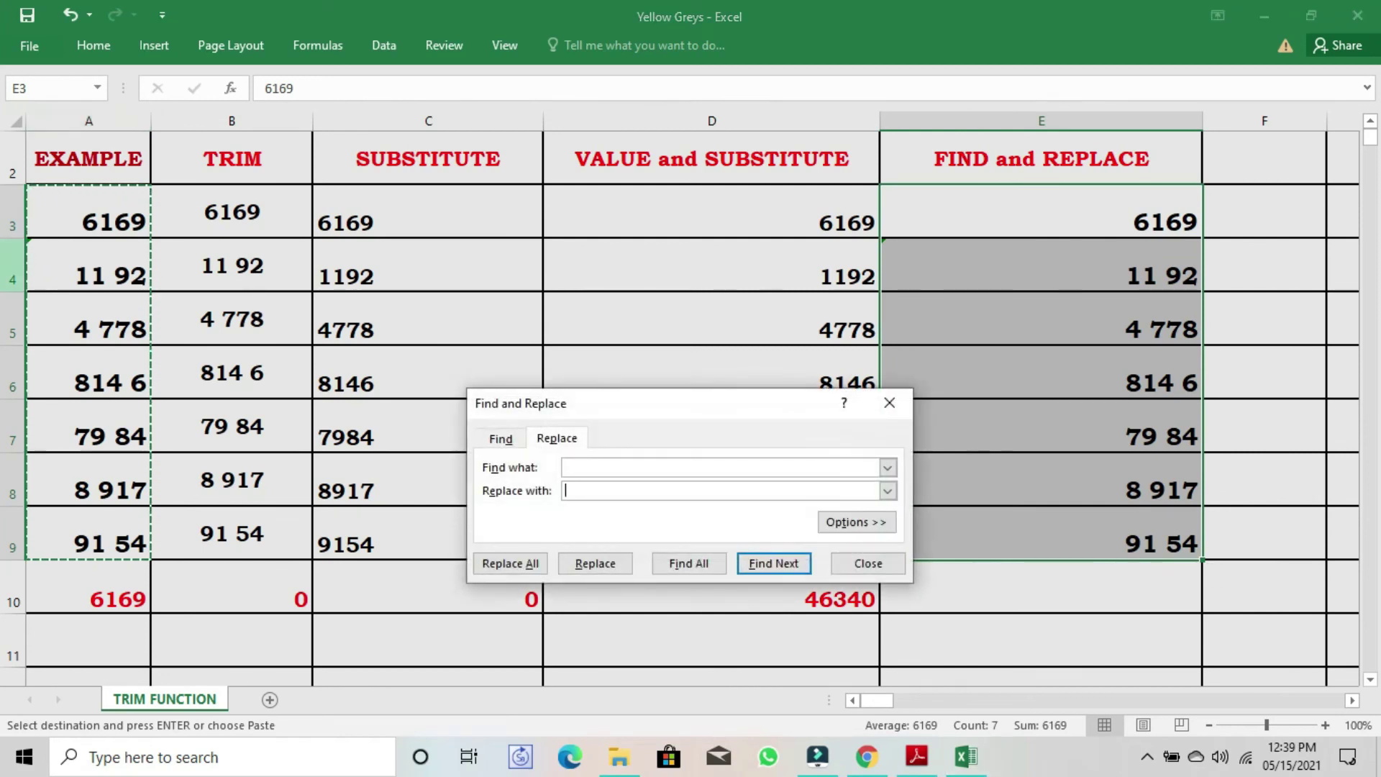
click(573, 468)
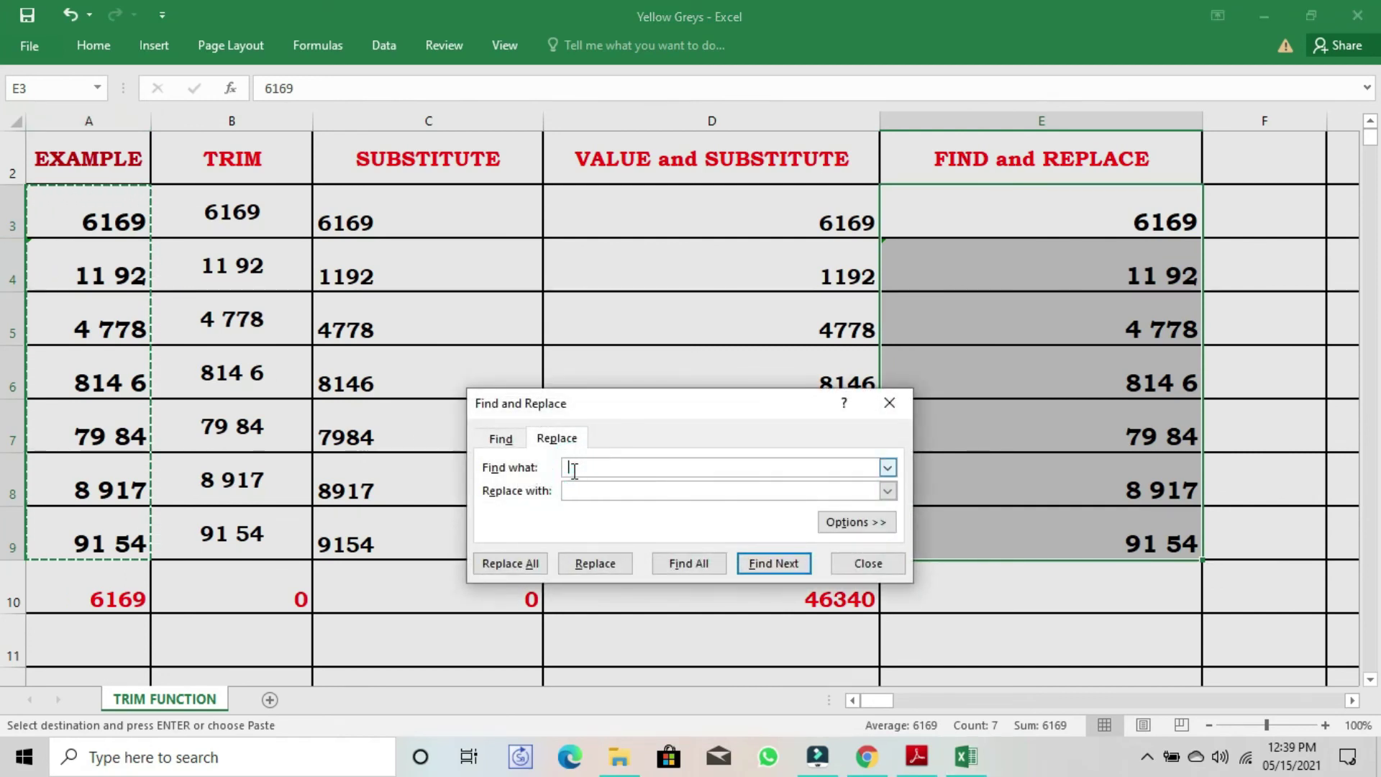